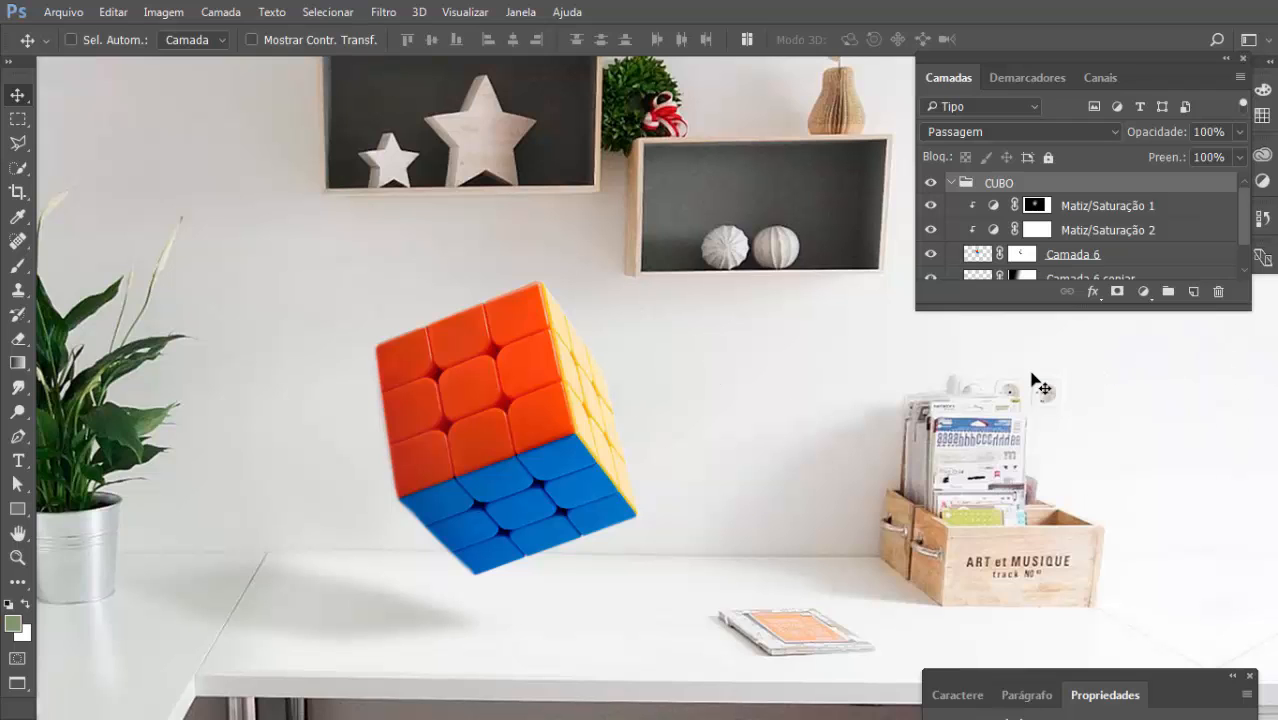
- Collapse the CUBO group in the layer list
key("ctrl+minus")
left_click_drag(604, 384, 741, 300)
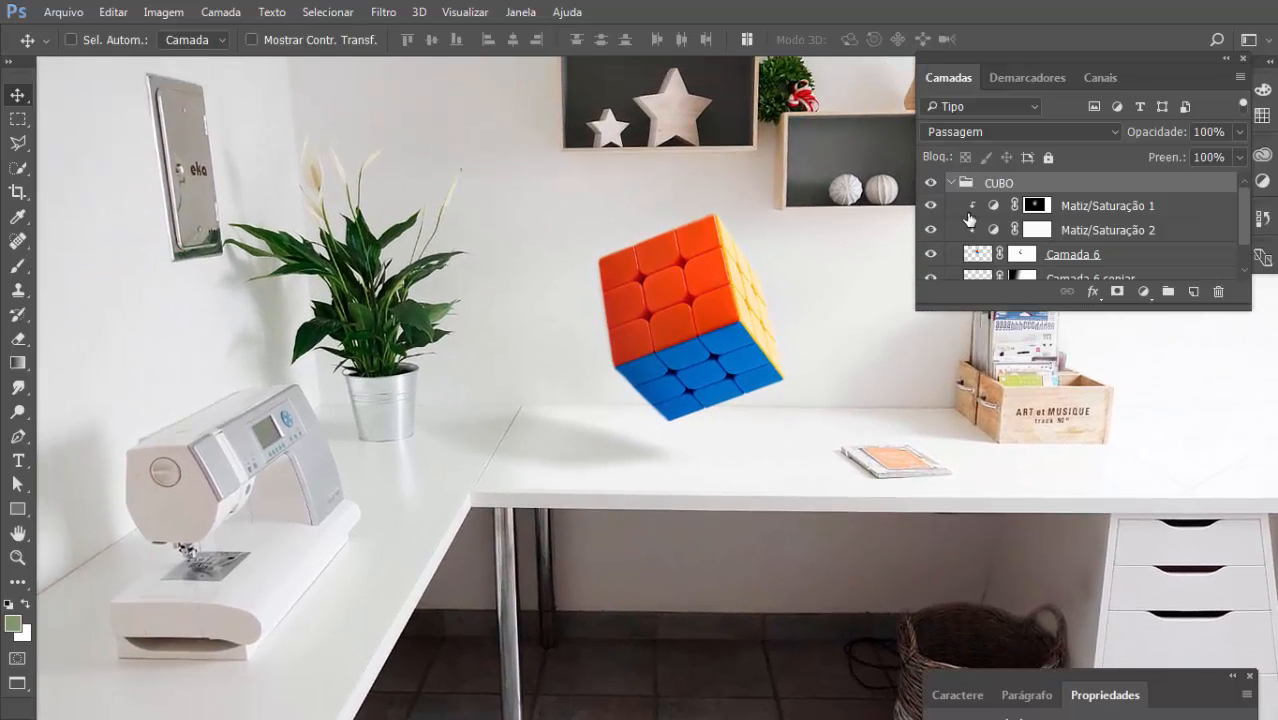
left_click(951, 183)
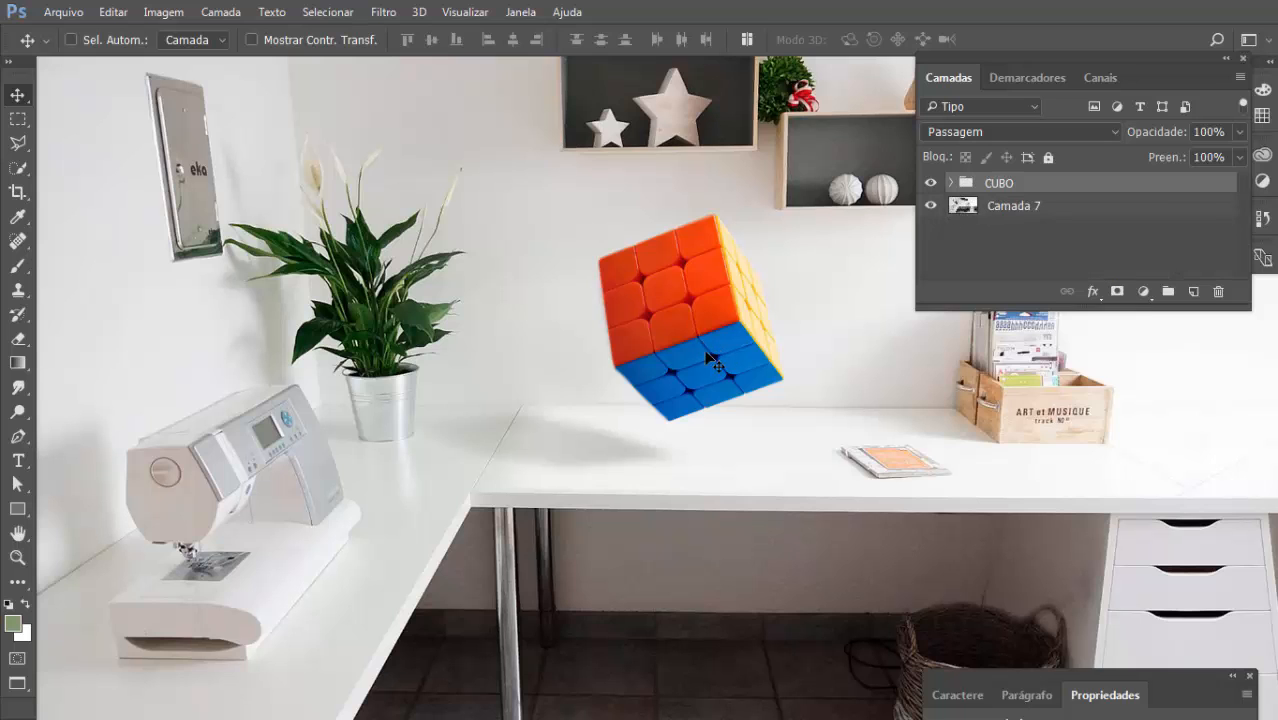
- Try the CUBO group in front of the sewing machine and bring it back above the rear desk
left_click_drag(706, 352, 294, 658)
key("f")
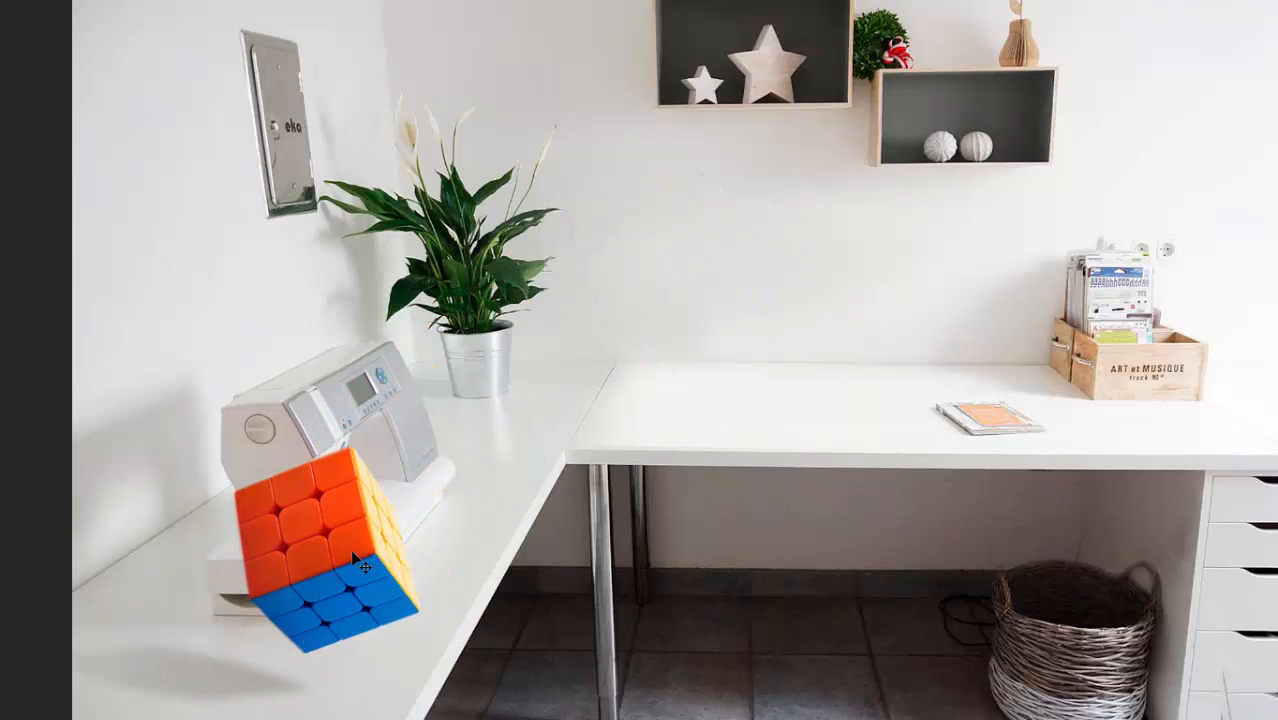
left_click_drag(390, 550, 825, 291)
left_click_drag(904, 345, 508, 363)
left_click_drag(420, 367, 362, 391)
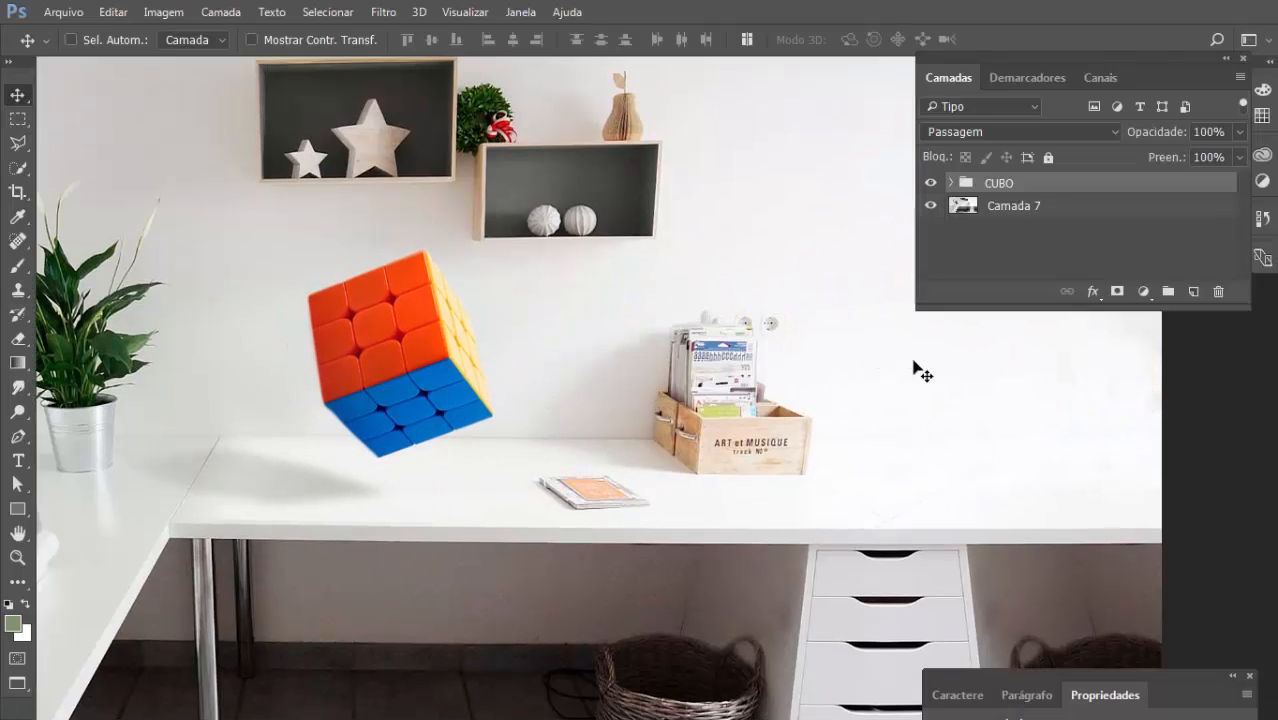
- Hide and show the CUBO group, and reposition the cube with its shadow above the rear desk beside the plant
left_click(930, 183)
left_click(930, 183)
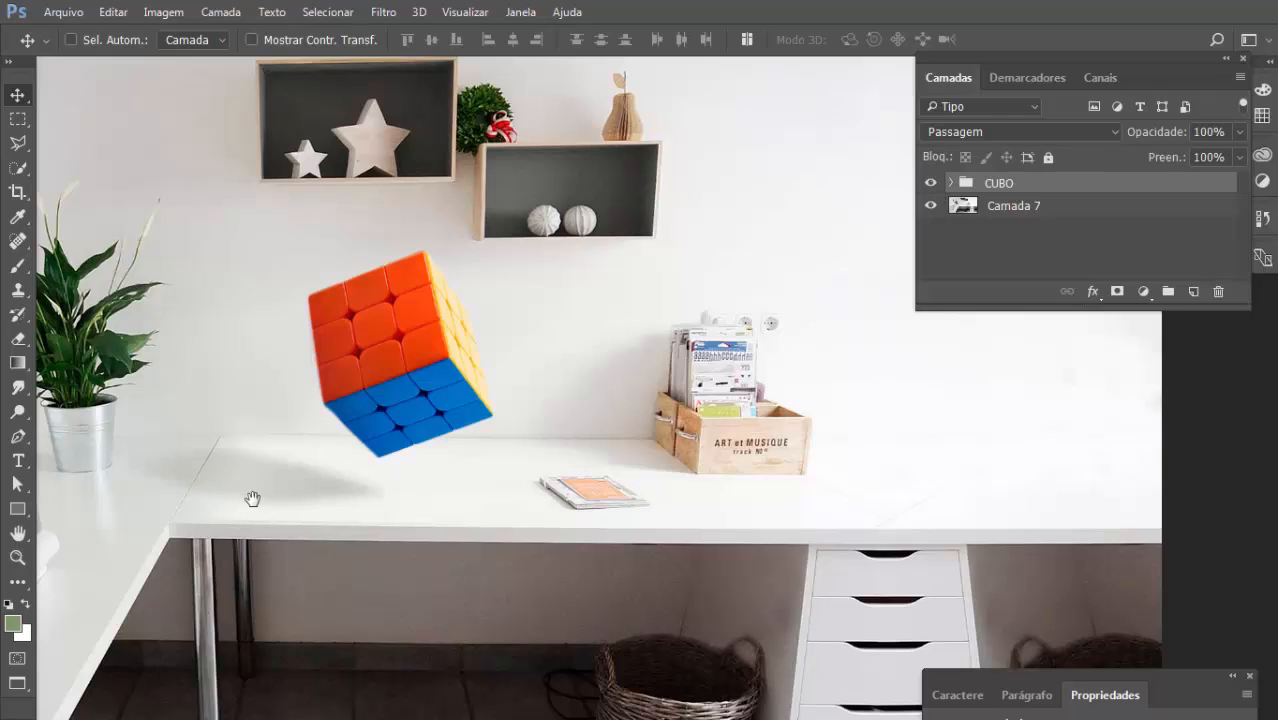
left_click_drag(252, 498, 434, 511)
left_click_drag(572, 462, 535, 437)
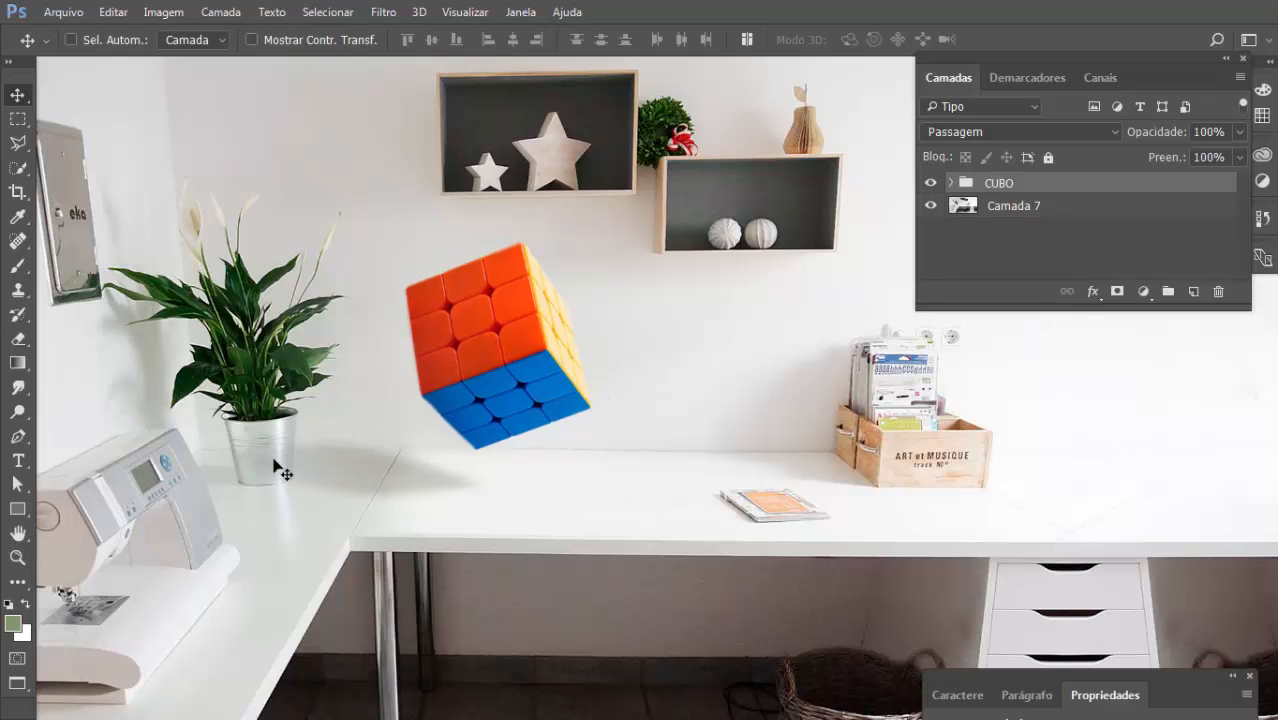
left_click_drag(280, 470, 476, 494)
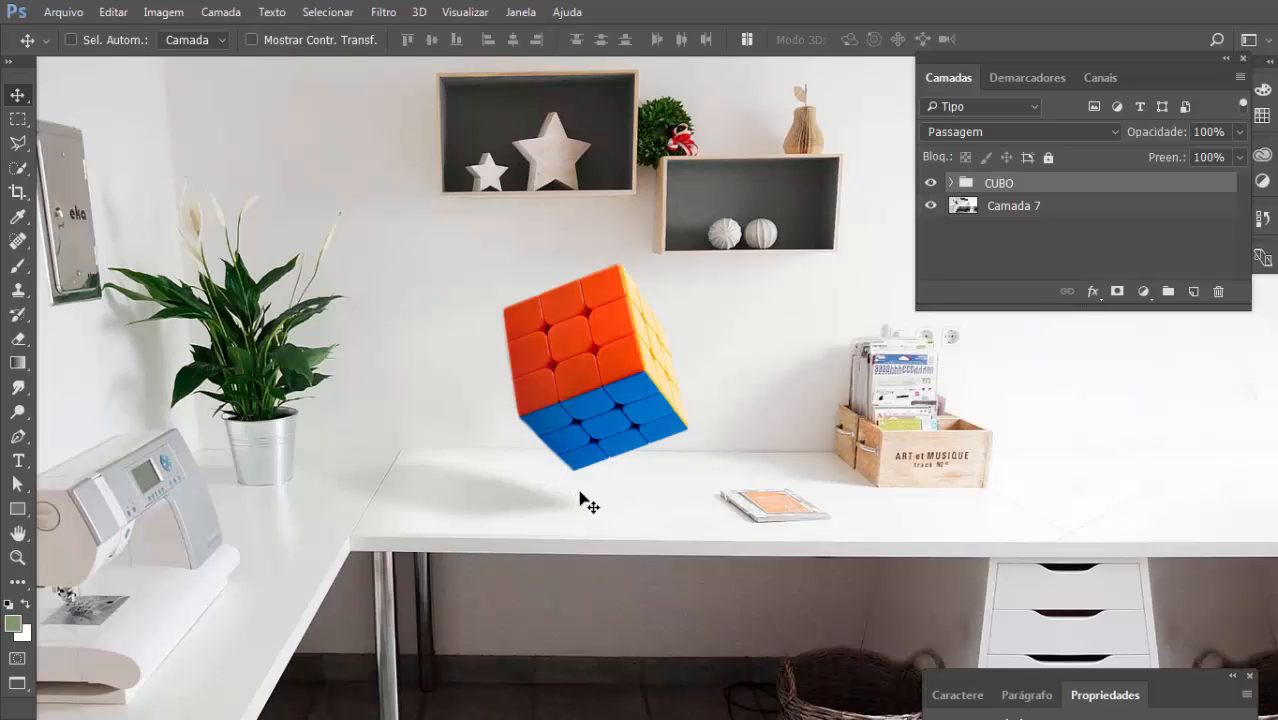
left_click_drag(619, 491, 605, 490)
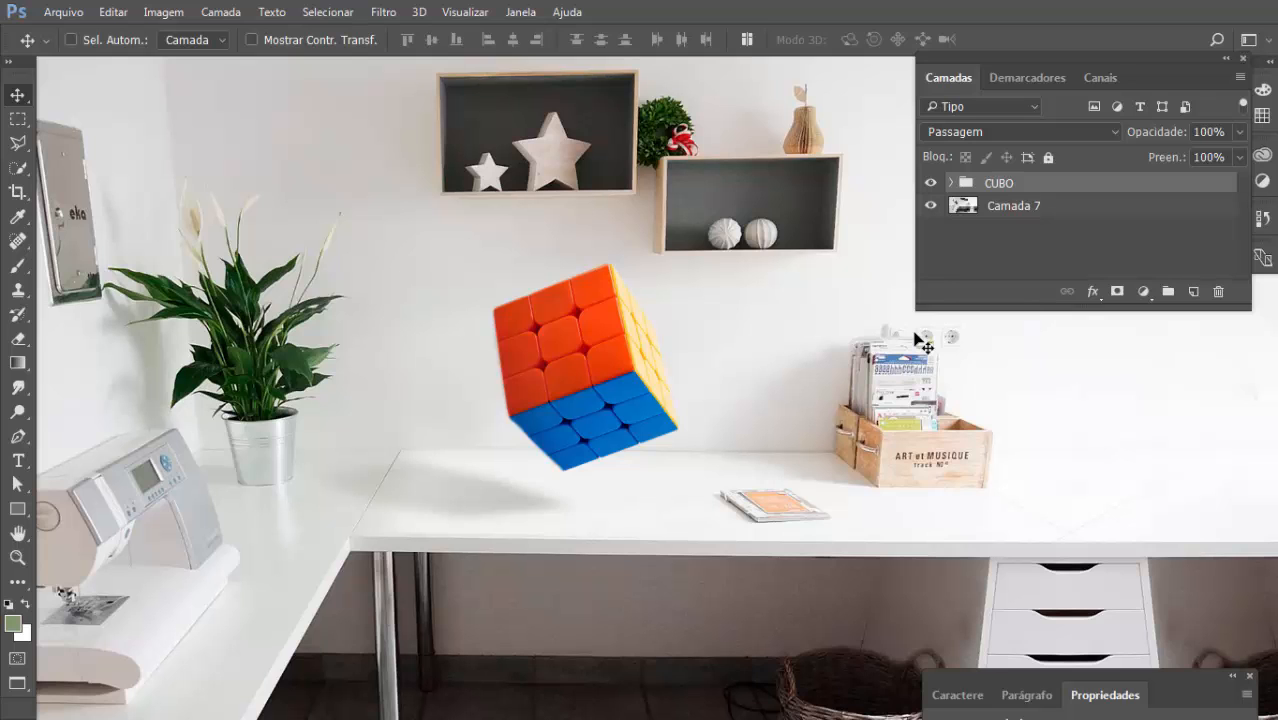
- Add a new layer above the CUBO group and sample the cube's orange as the Brush colour
left_click_drag(738, 390, 885, 374)
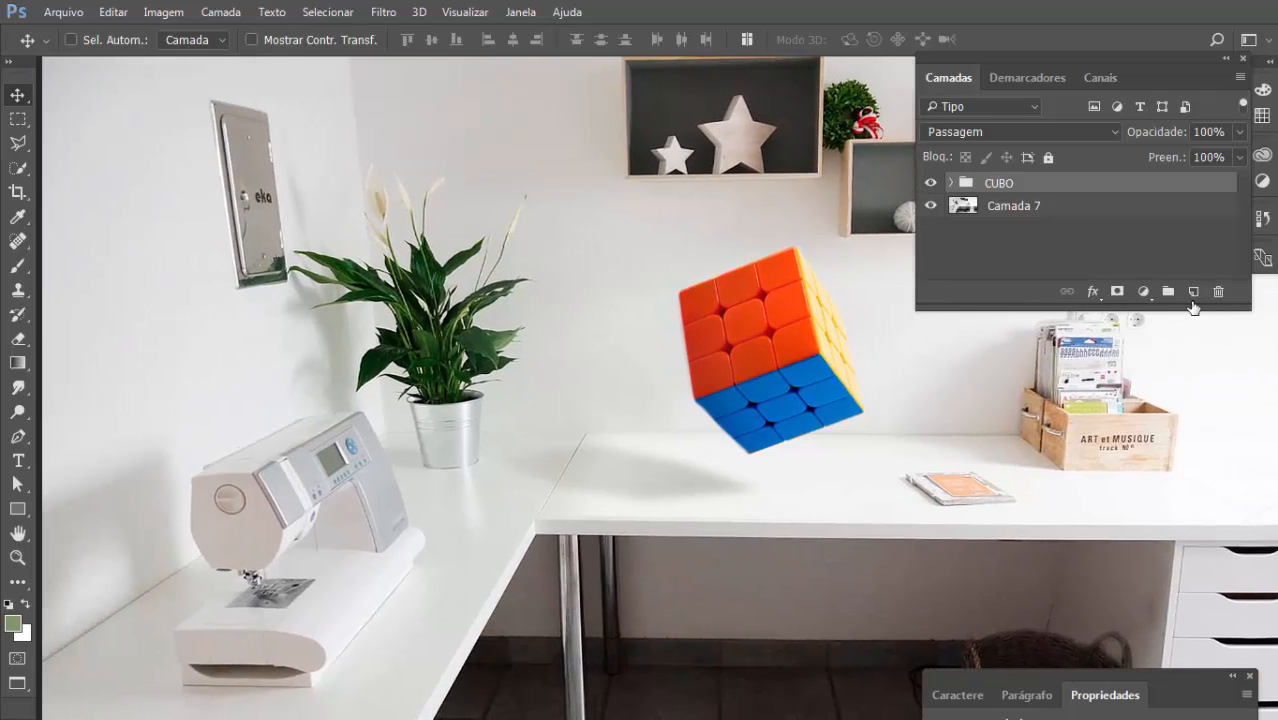
left_click(1193, 291)
key("i")
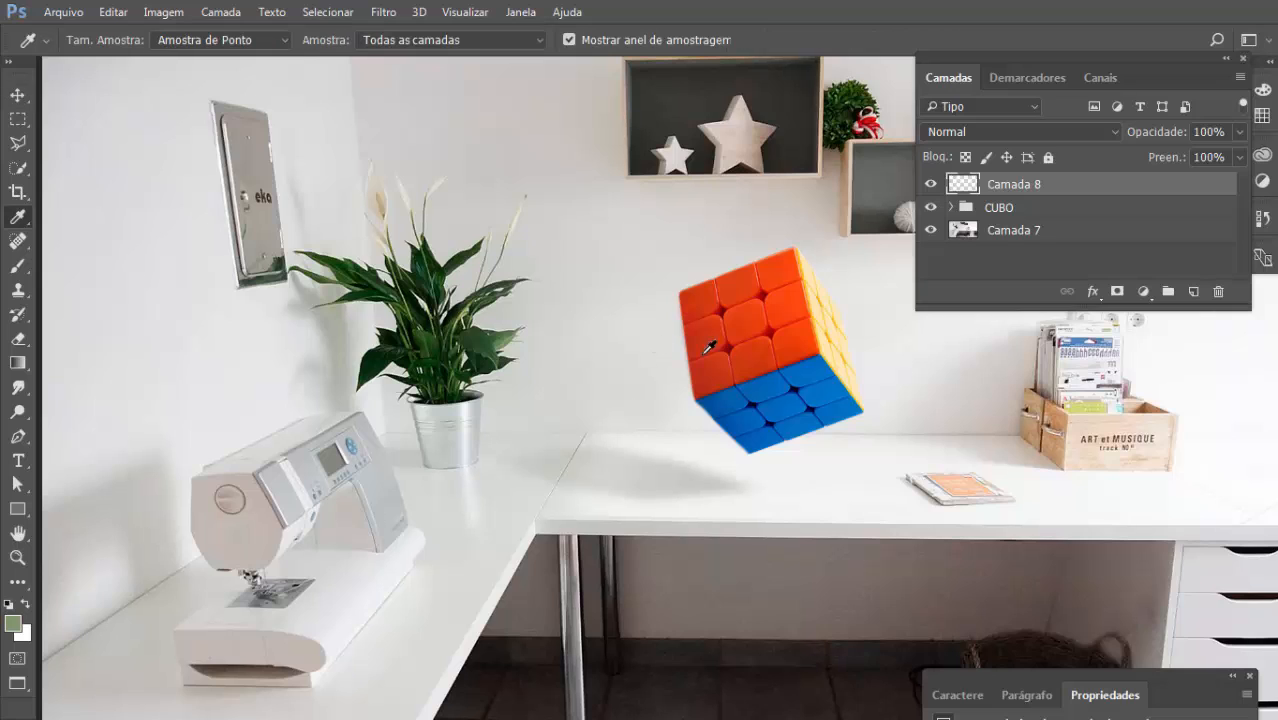
left_click(804, 304)
key("b")
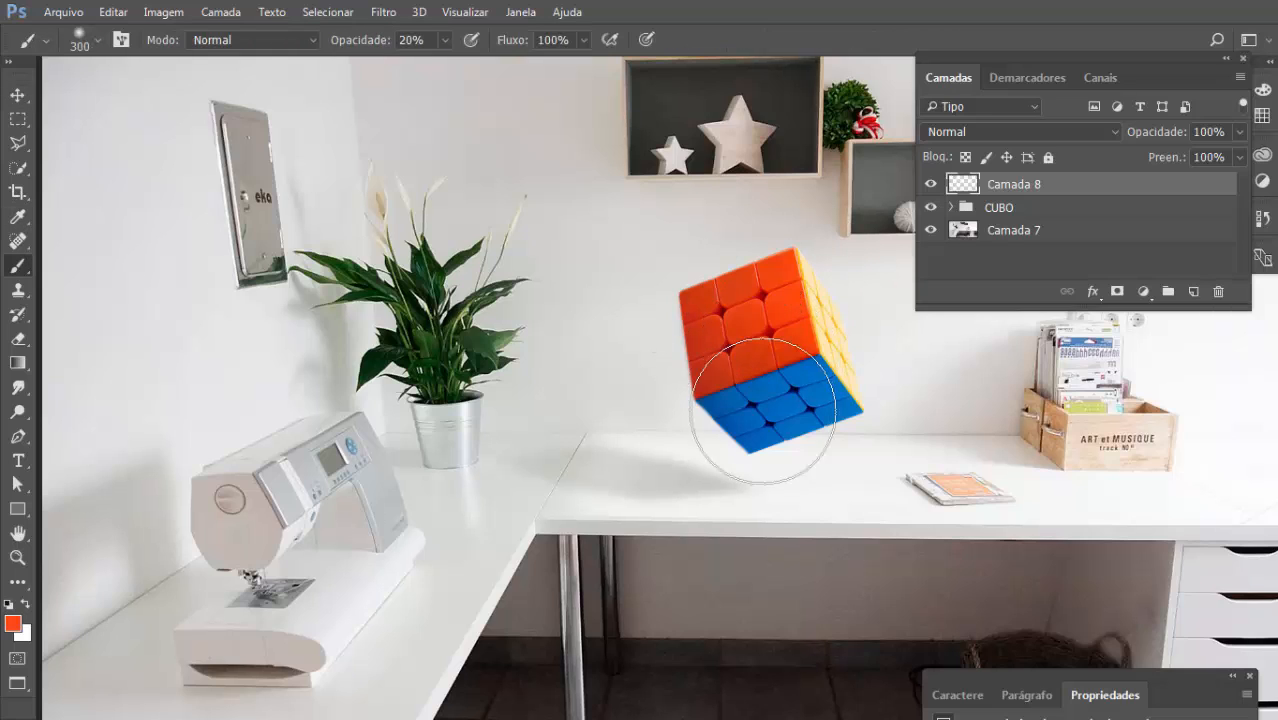
- Reduce the brush size to 20 and show the desk scene in full-screen view
key("bracketleft")
key("bracketleft")
key("bracketleft")
key("bracketleft")
key("bracketleft")
key("bracketleft")
key("bracketleft")
key("bracketleft")
key("bracketleft")
key("bracketleft")
key("bracketleft")
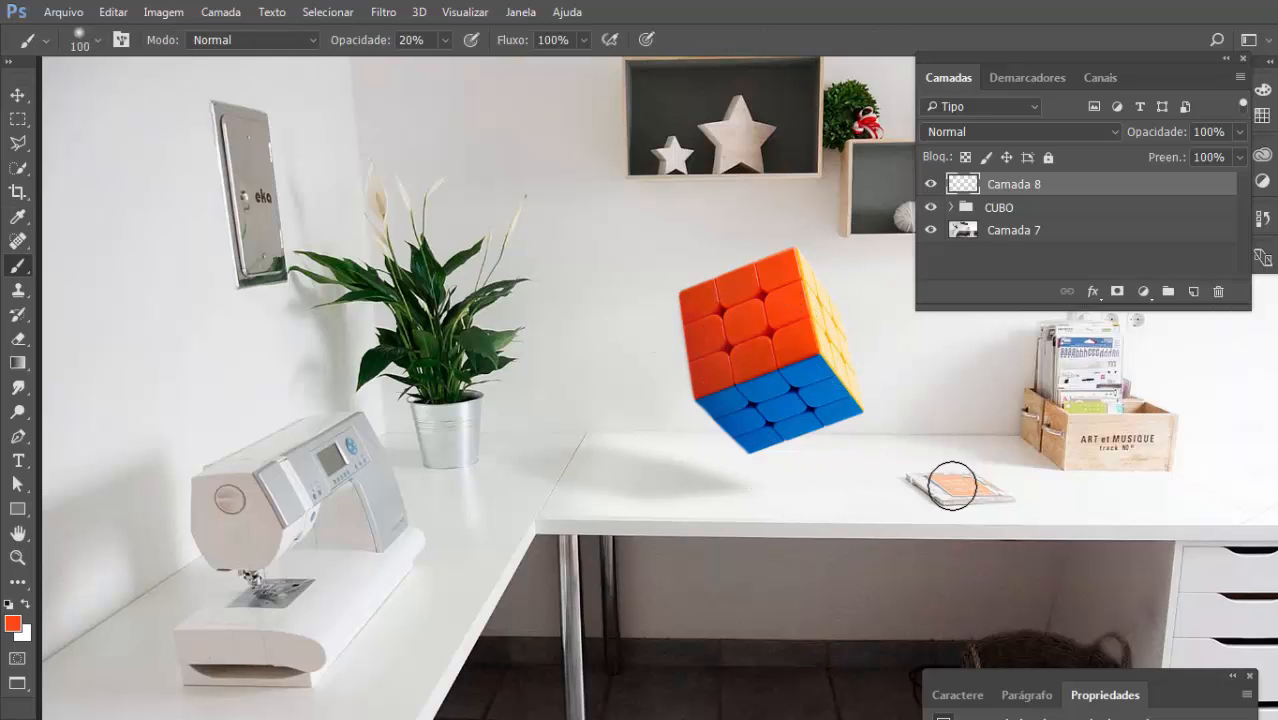
key("bracketleft")
key("bracketleft")
key("bracketleft")
key("f")
left_click_drag(1084, 479, 874, 513)
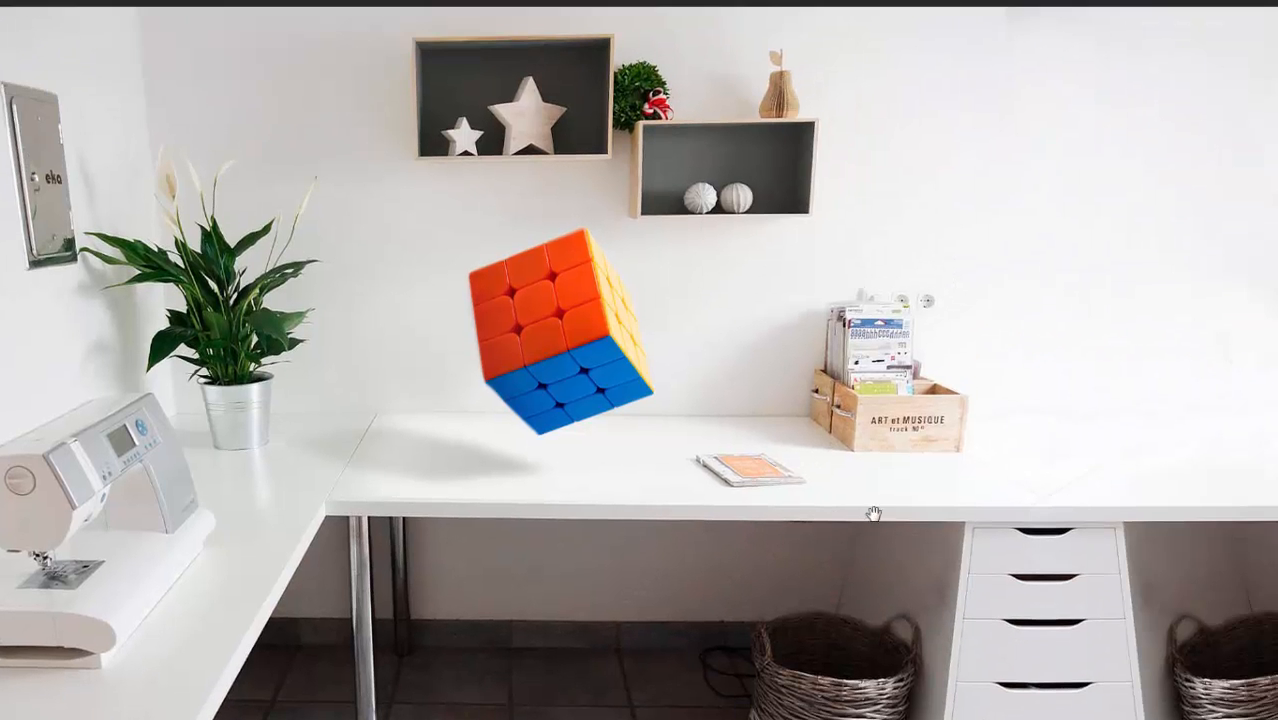
- Paint an orange arrow on the blank wall pointing at the cube, plus a horizontal stroke across the desk drawers
left_click(946, 210, "shift")
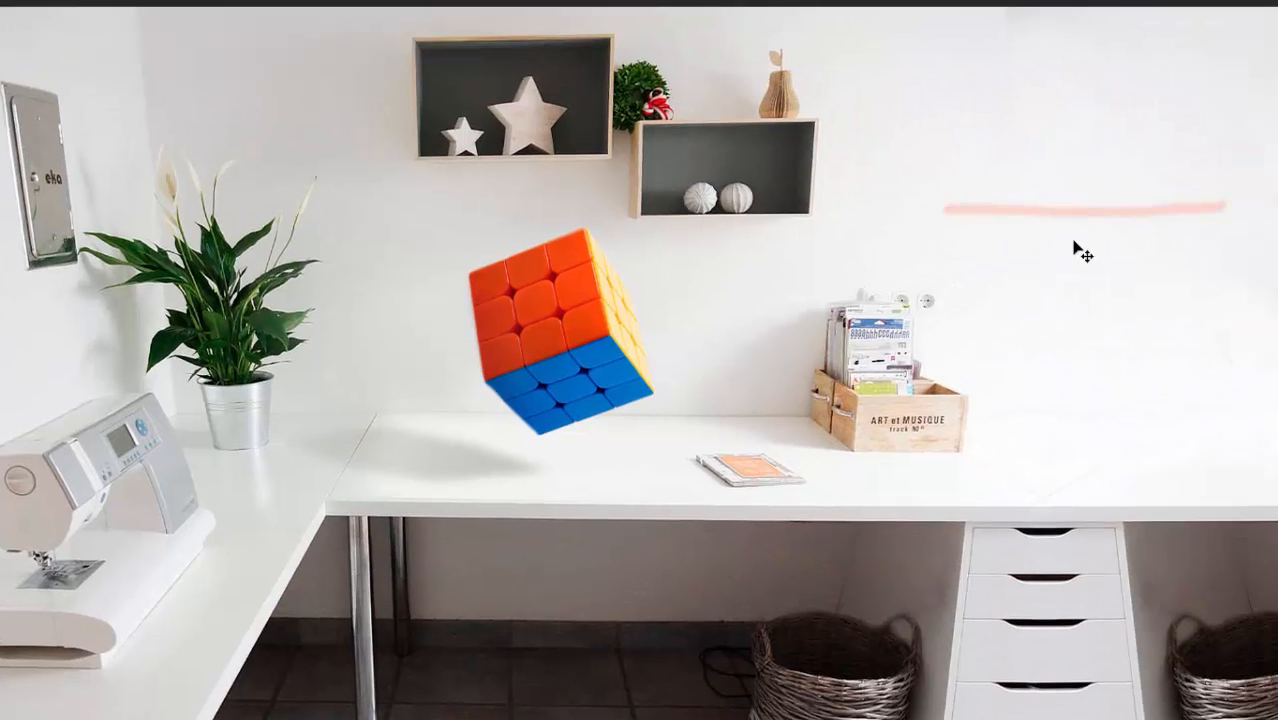
left_click_drag(1216, 198, 1010, 211)
mouse_move(1030, 176)
left_mouse_down()
mouse_move(993, 231)
mouse_move(1015, 258)
left_mouse_up()
left_click_drag(1227, 571, 1028, 573)
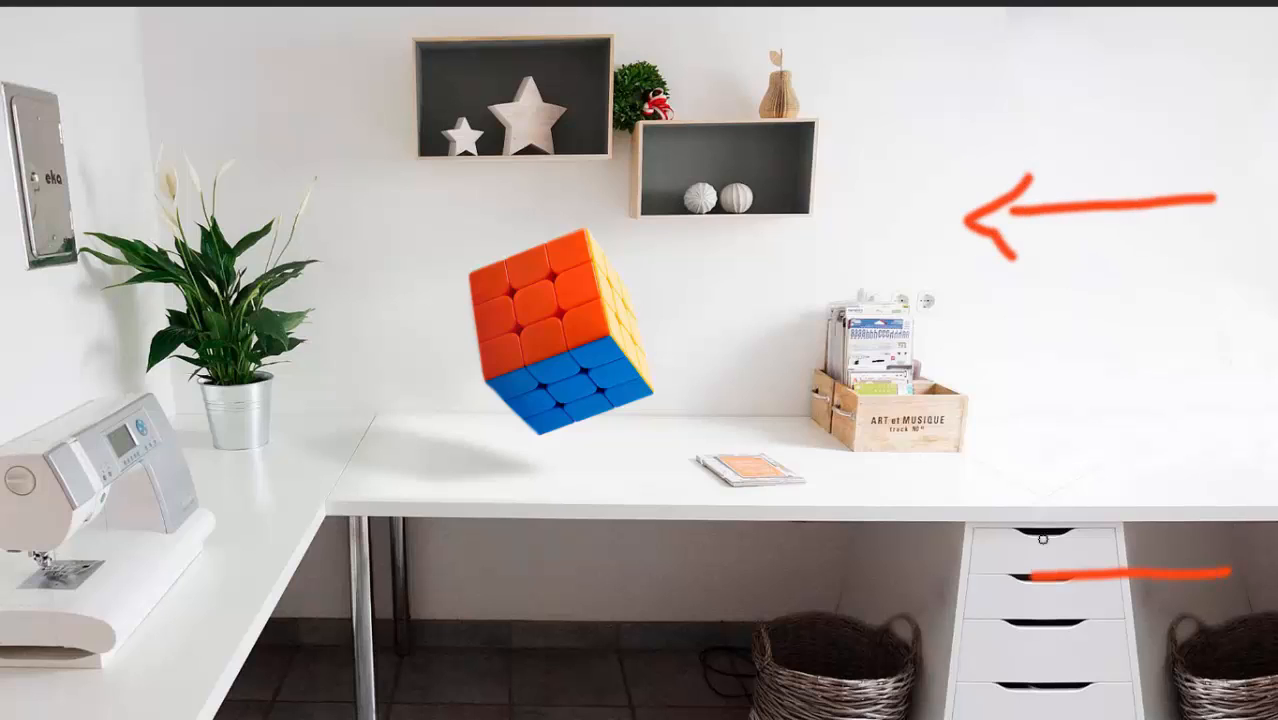
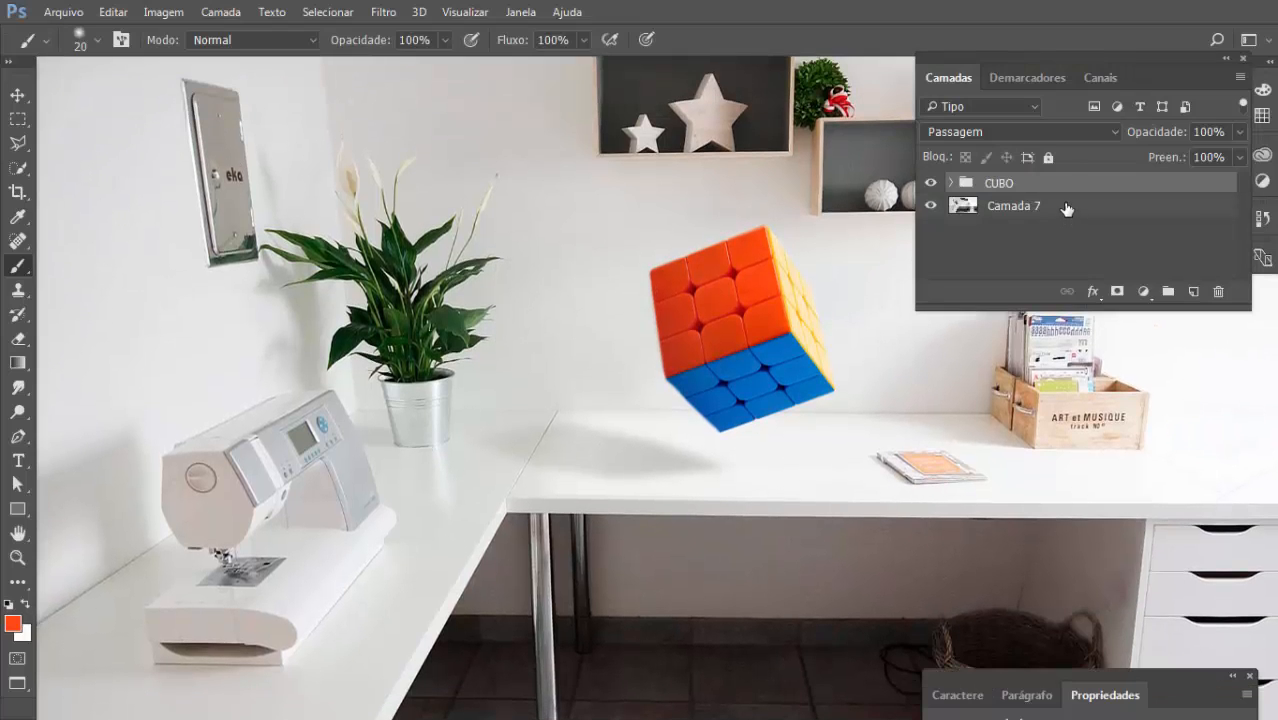
- Mark two orange spots on the sewing machine on a new layer, and undo them
key("ctrl+shift+alt+n")
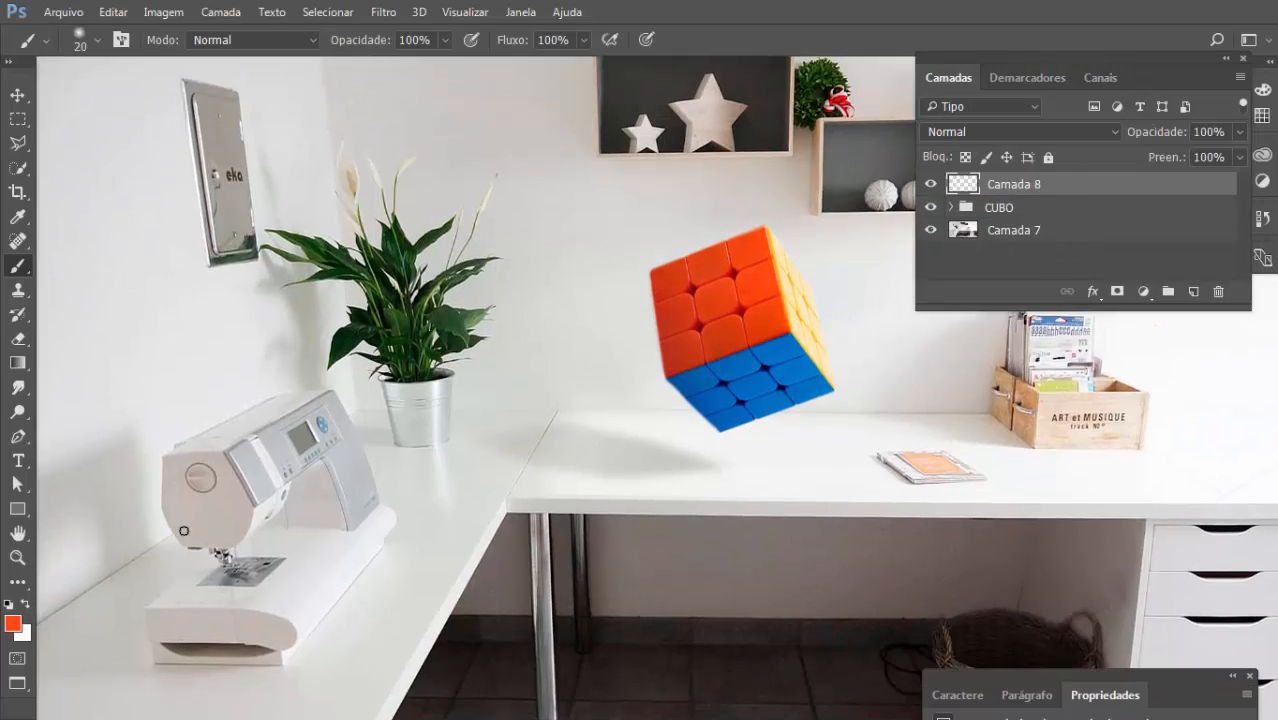
left_click_drag(207, 528, 216, 522)
left_click_drag(326, 570, 346, 568)
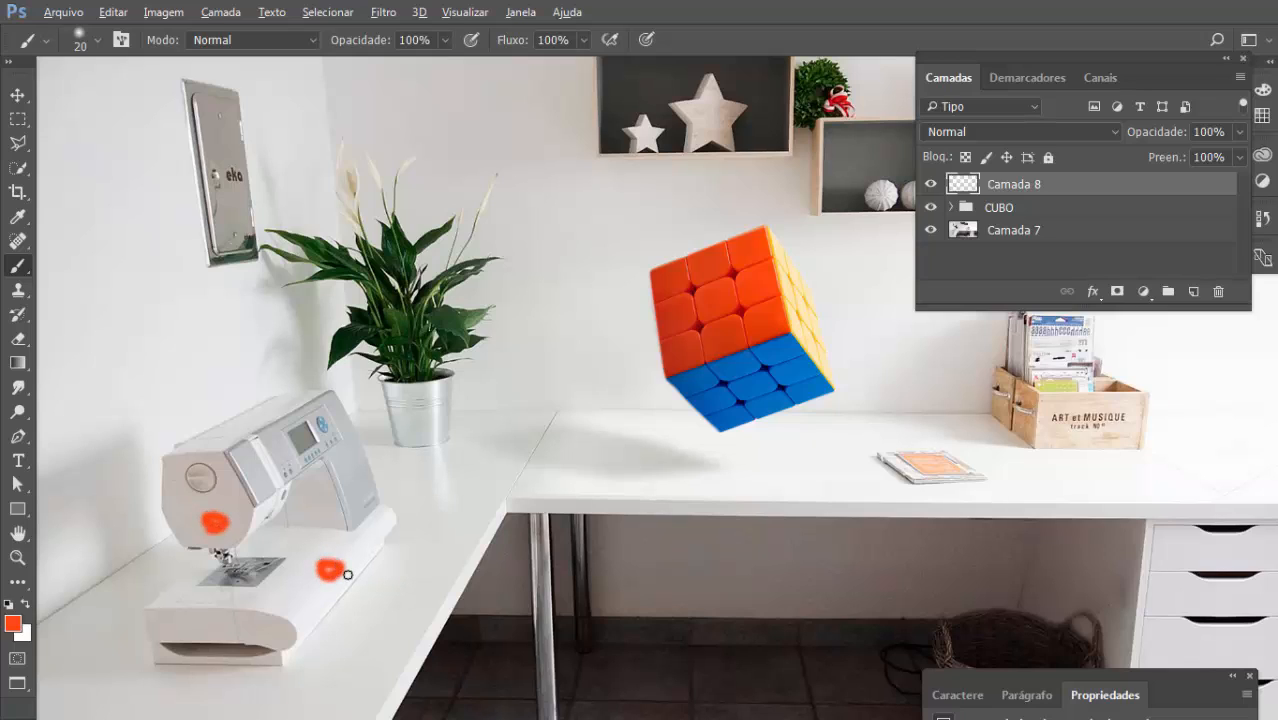
key("ctrl+z")
key("ctrl+z")
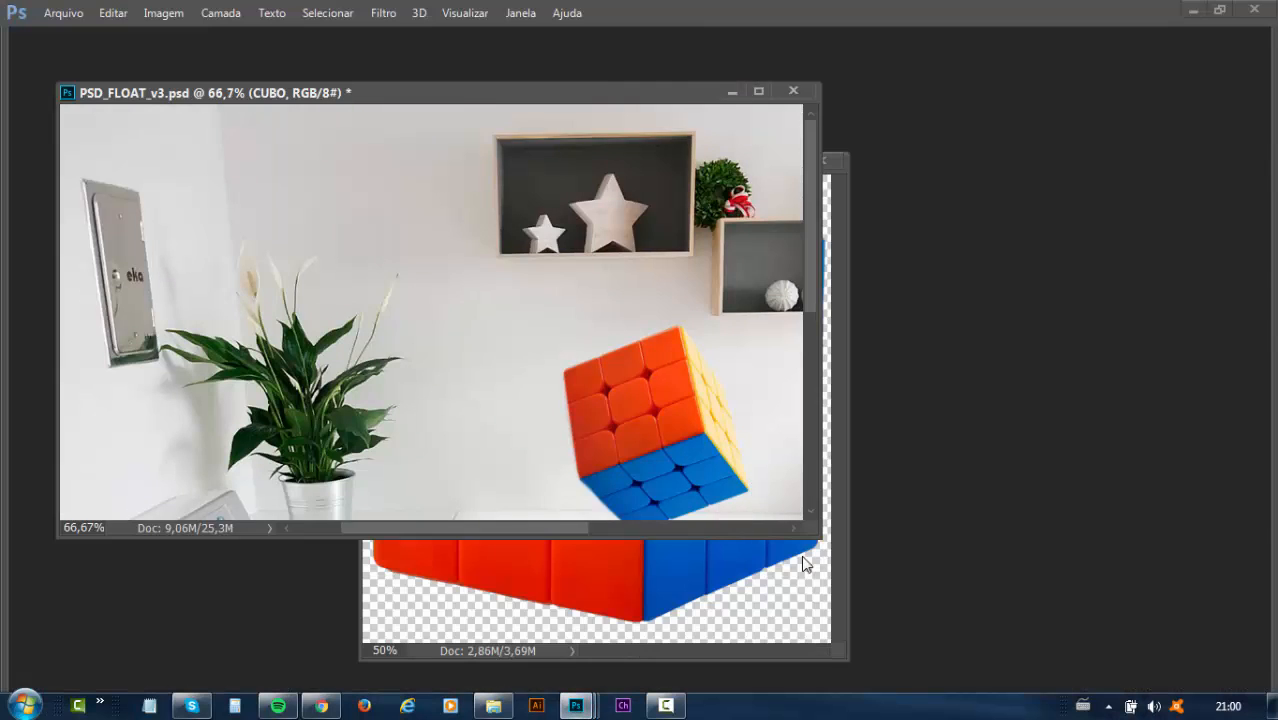
- Bring cubo.psd forward and check the cut-out cube by hiding and showing Camada 0
left_click(805, 563)
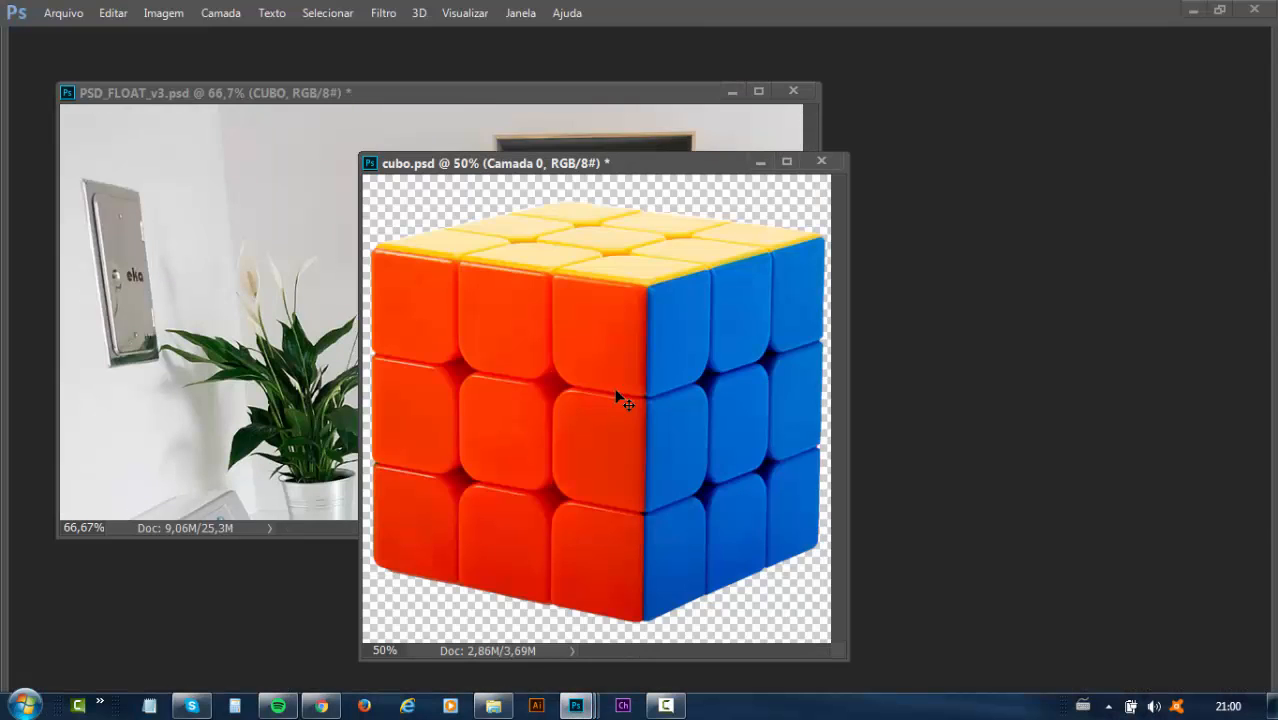
key("Tab")
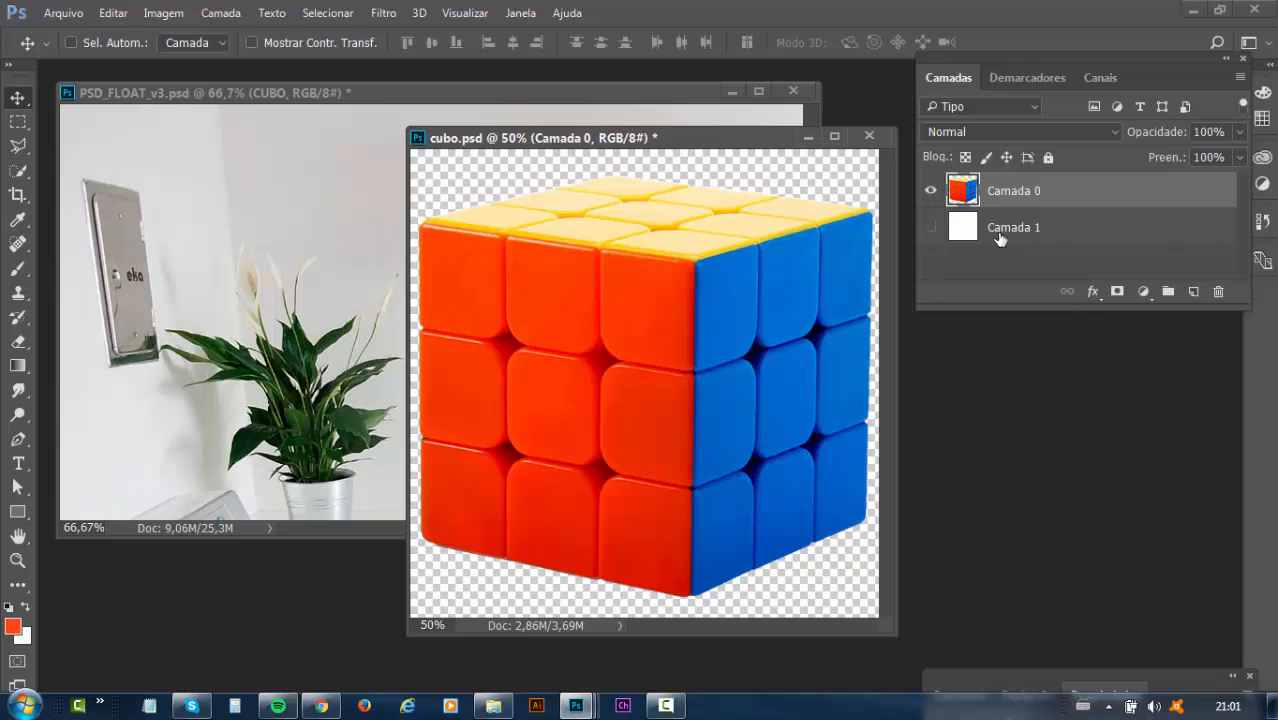
left_click(931, 191)
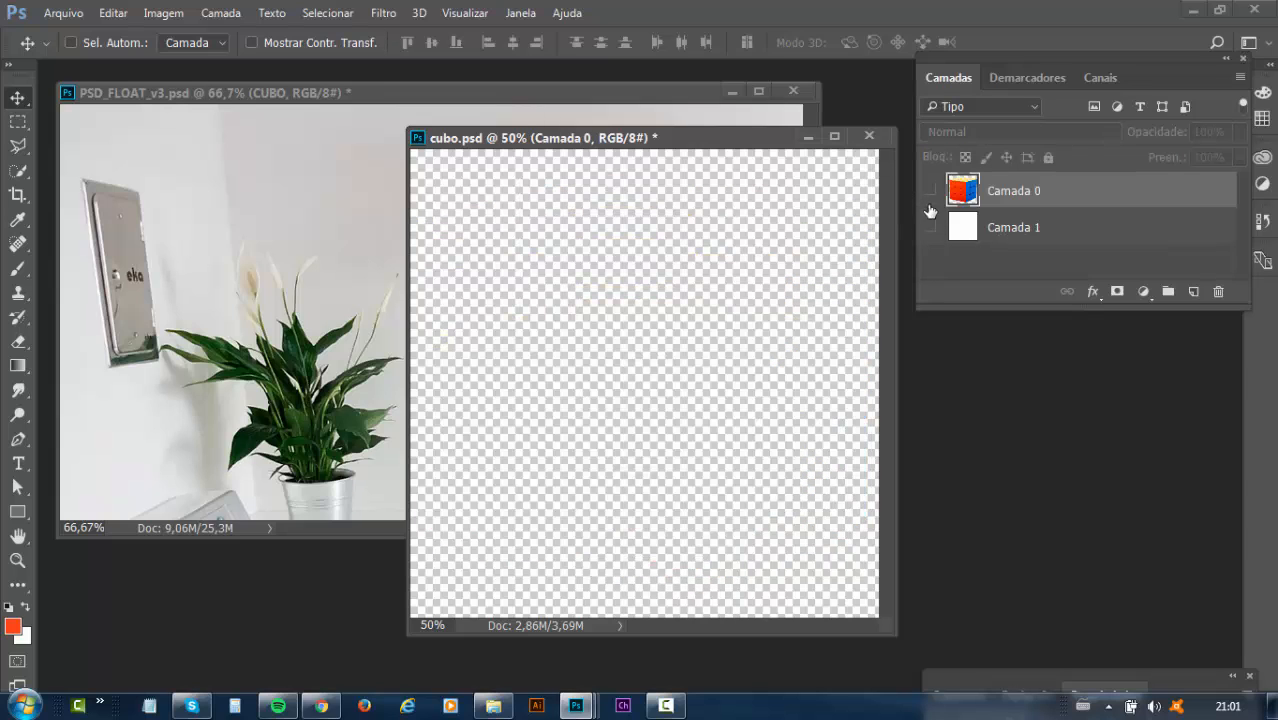
left_click(931, 191)
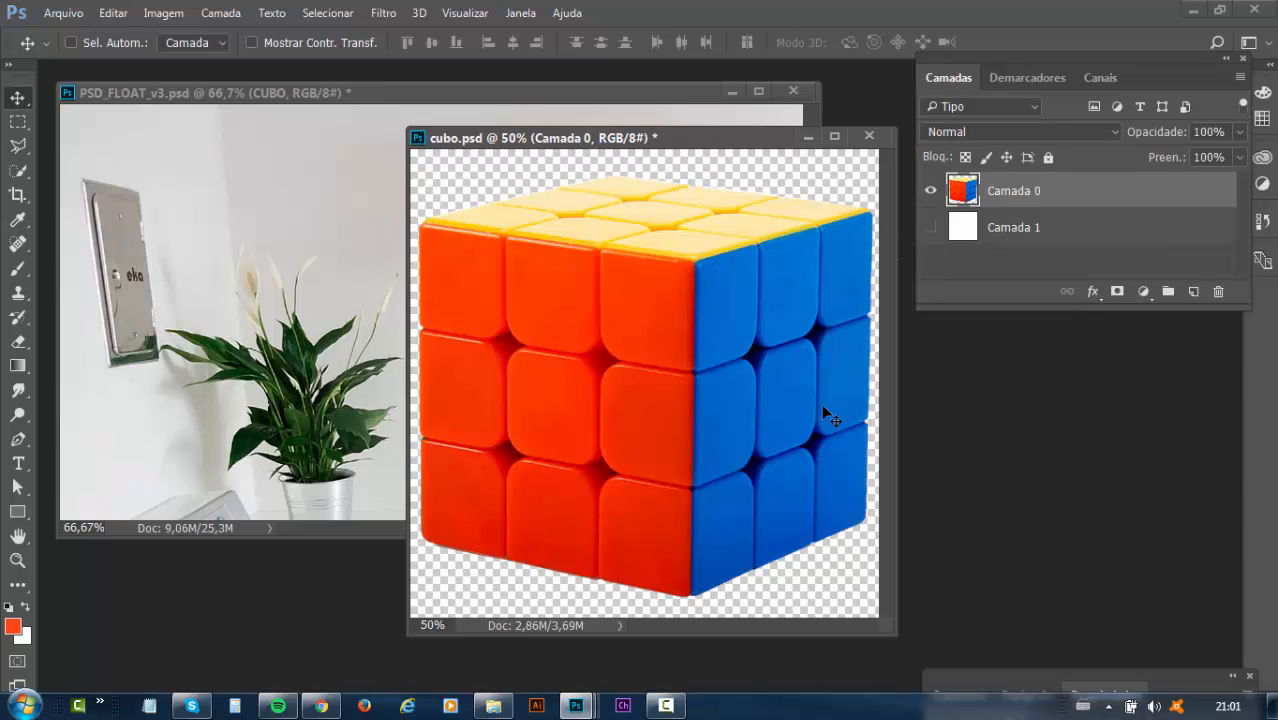
left_click_drag(646, 138, 709, 161)
- Delete the layer Camada 8 from PSD_FLOAT_v3.psd and hide the CUBO group
left_click(392, 282)
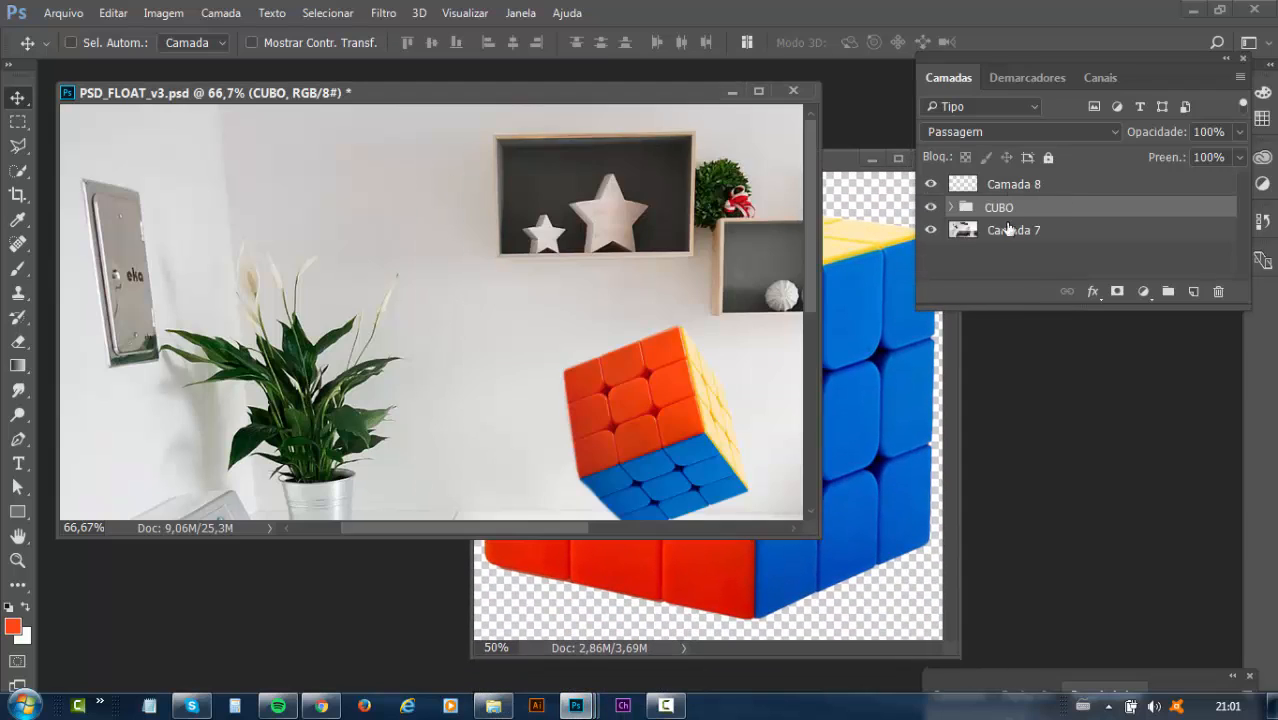
left_click(1077, 186)
left_click(1218, 291)
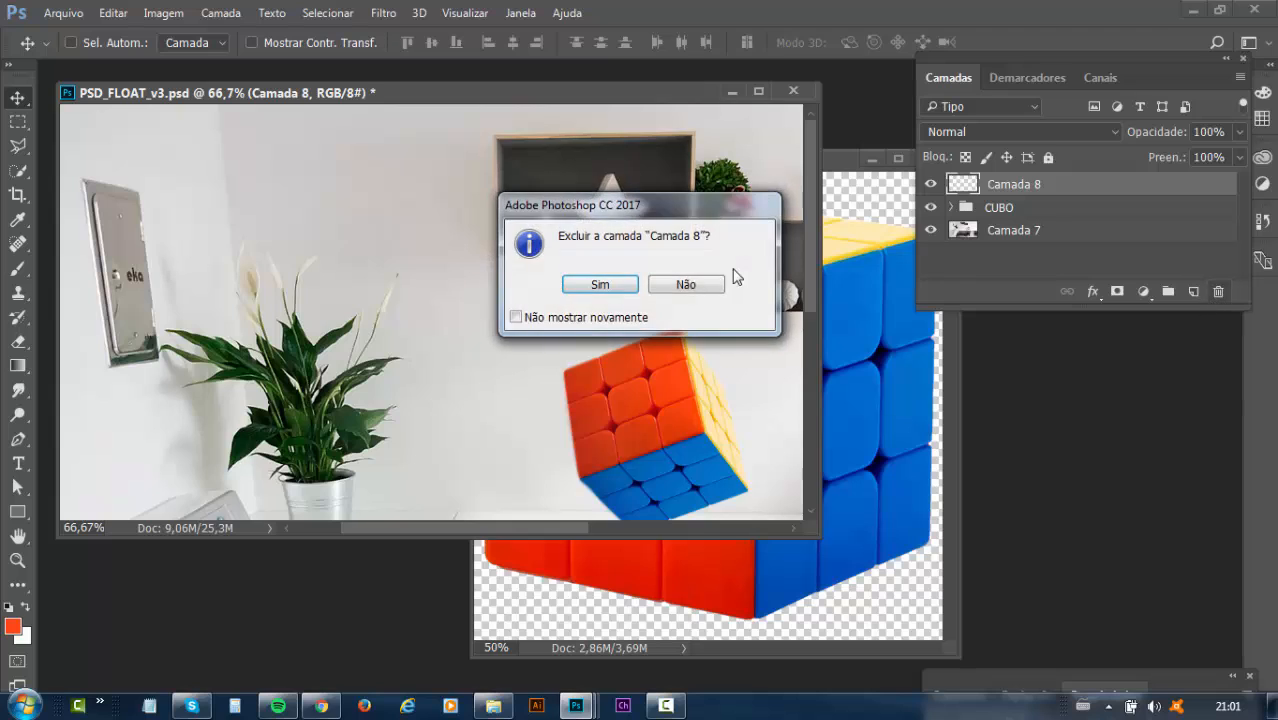
left_click(599, 285)
left_click(931, 184)
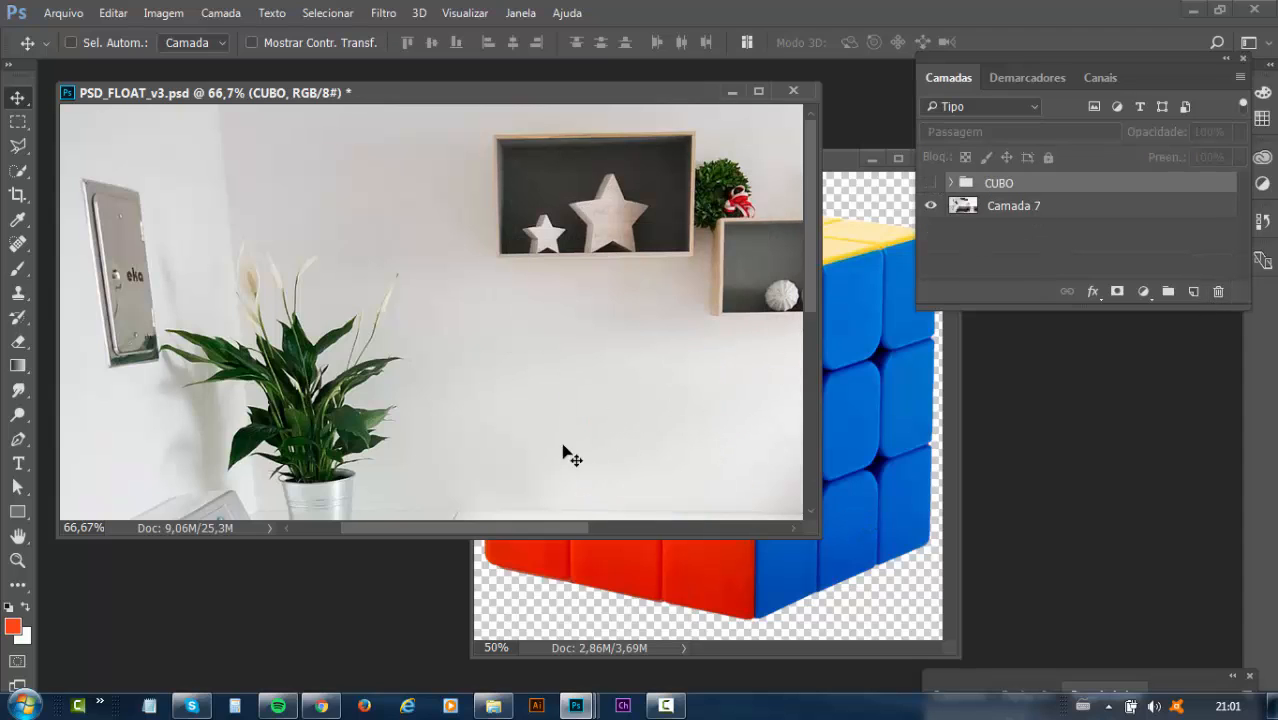
- Copy the cube from cubo.psd into PSD_FLOAT_v3.psd as a new layer and show the composition in full-screen view
left_click(857, 481)
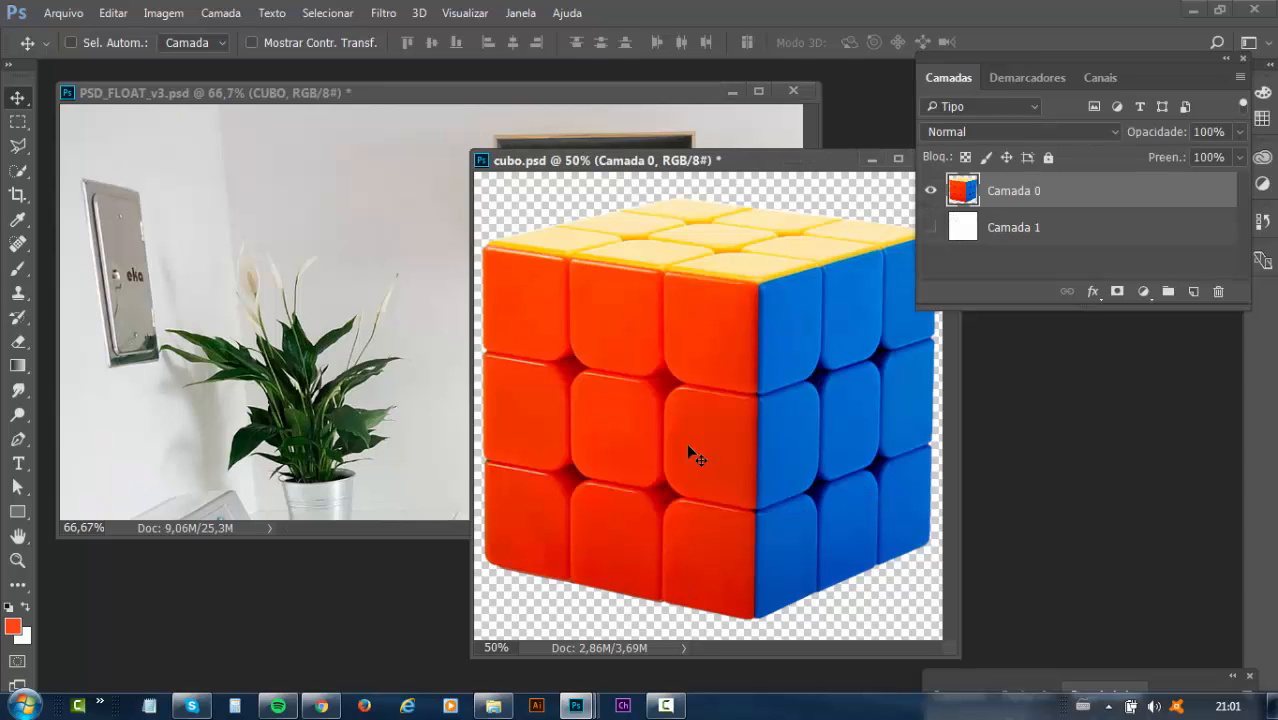
left_click_drag(688, 447, 513, 387)
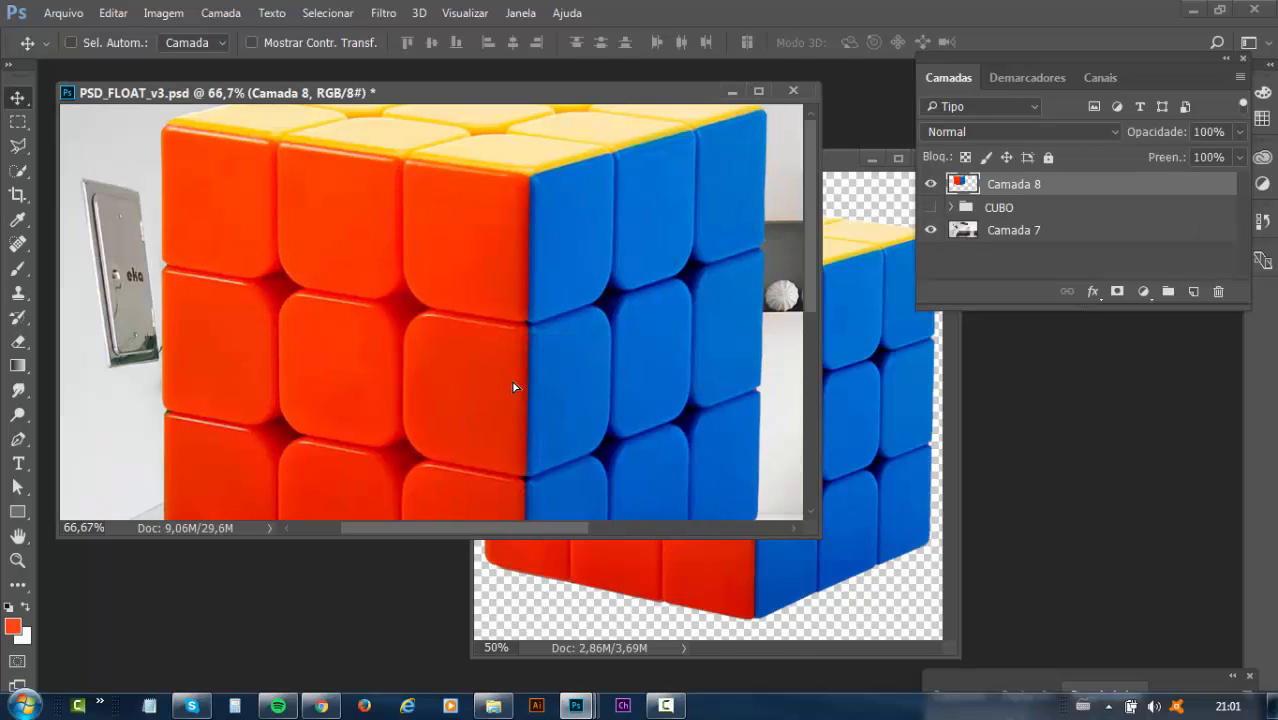
key("f")
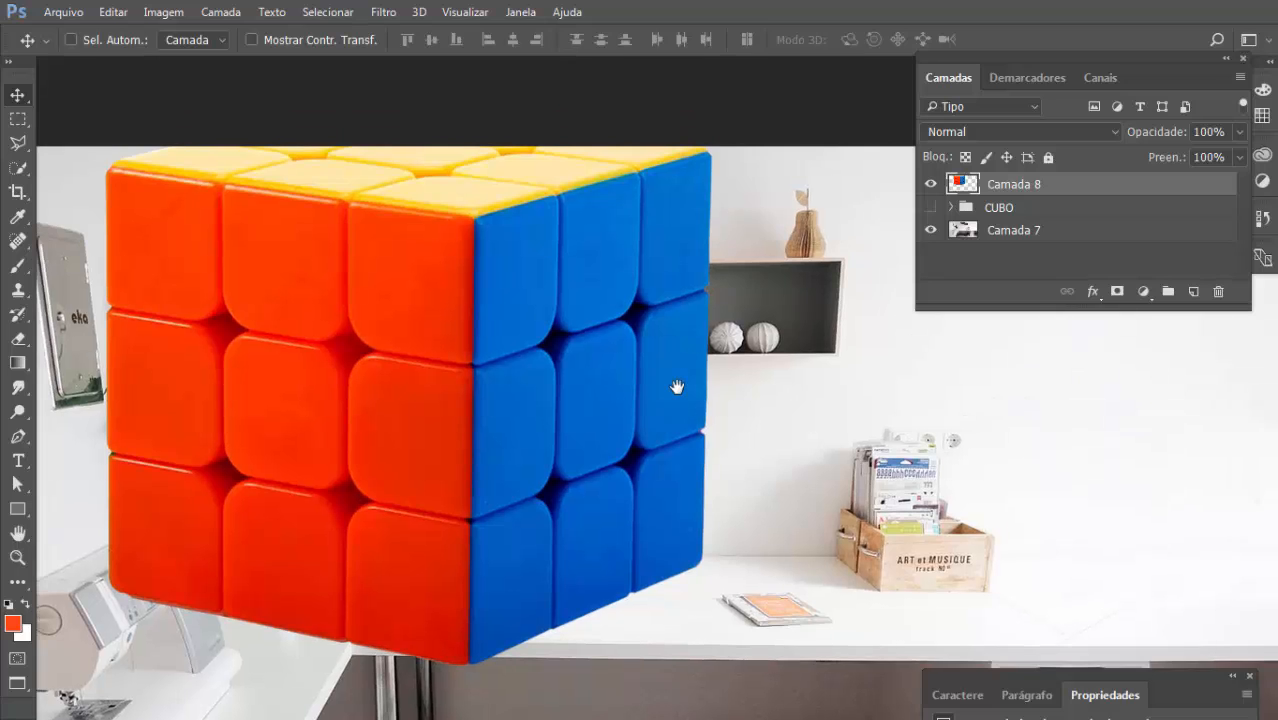
- Scale the cube proportionally to 31.45% with Free Transform, rotate it about 60.62°, and place it above the desk
key("ctrl+t")
left_click_drag(710, 103, 299, 553)
left_click_drag(442, 579, 448, 478)
left_click_drag(348, 442, 360, 600)
left_click_drag(266, 577, 607, 474)
mouse_move(691, 404)
left_mouse_down()
mouse_move(705, 434)
mouse_move(702, 408)
mouse_move(707, 417)
left_mouse_up()
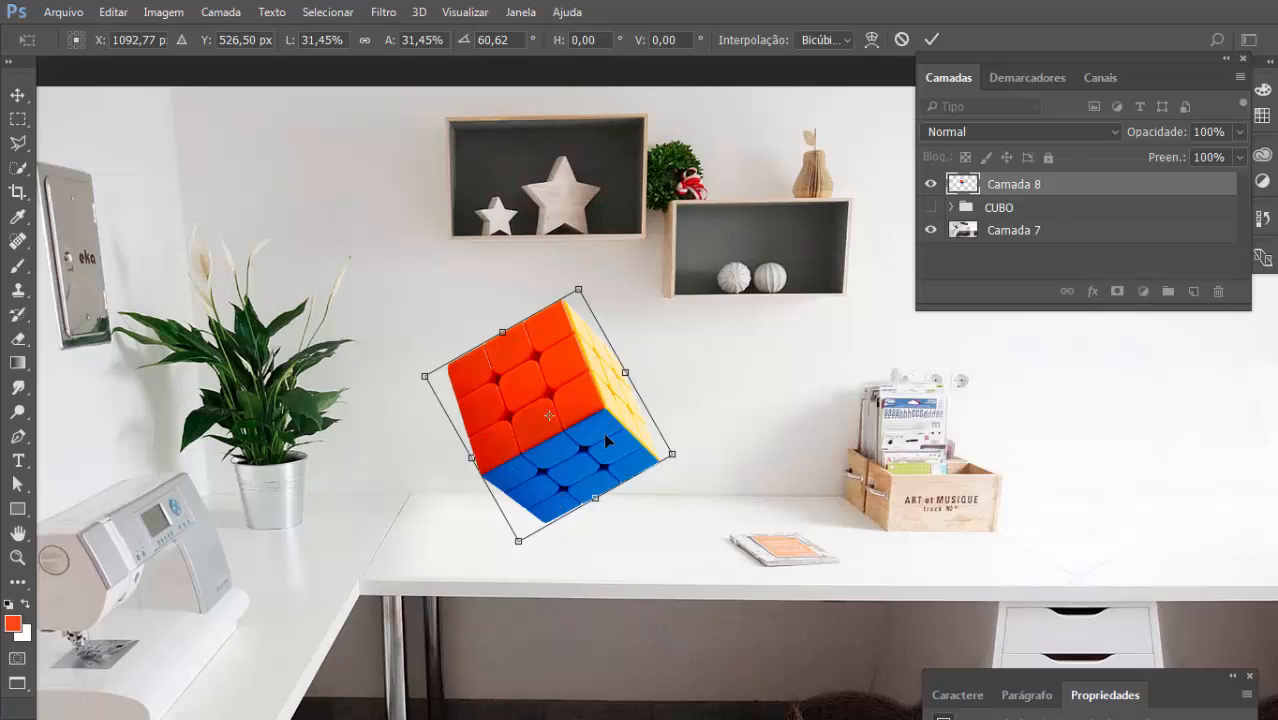
- Adjust the cube's rotation to about 54.30°, position it above the desk, and apply the transform
left_click_drag(719, 491, 664, 311)
left_click_drag(621, 409, 622, 473)
left_click_drag(694, 441, 697, 454)
left_click_drag(700, 398, 646, 564)
left_click_drag(541, 545, 563, 460)
left_click_drag(690, 478, 719, 483)
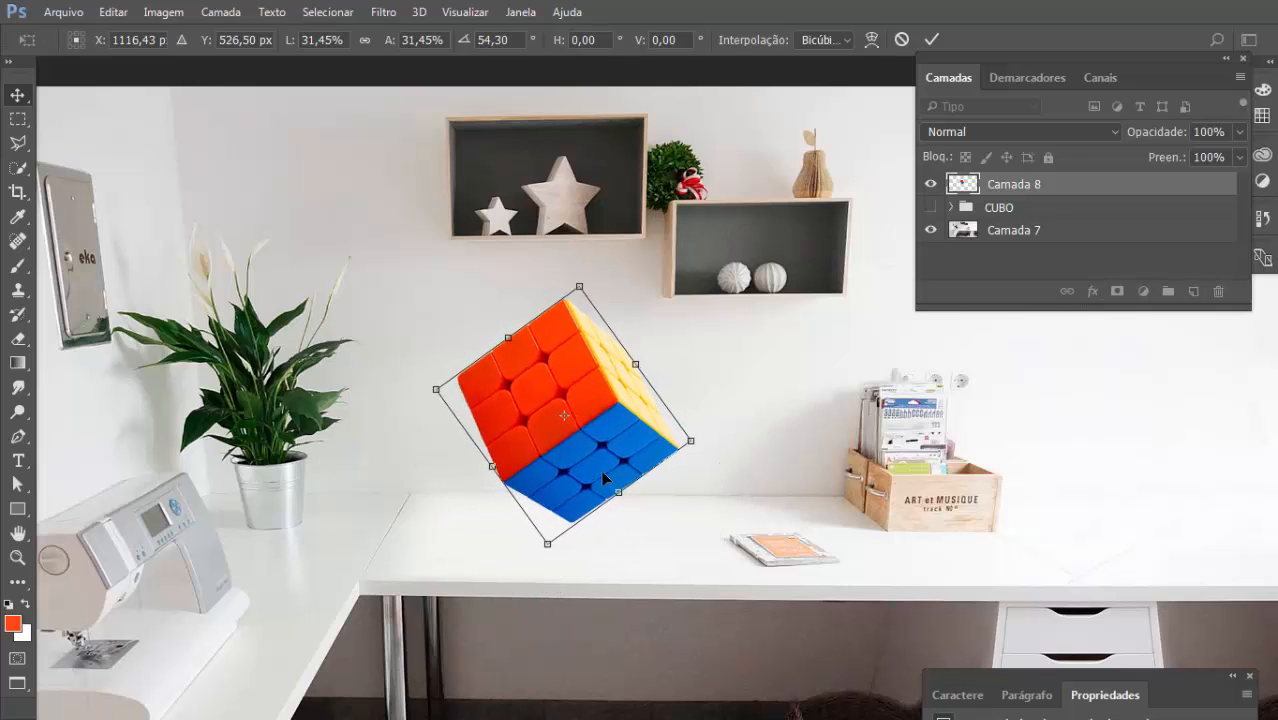
key("Return")
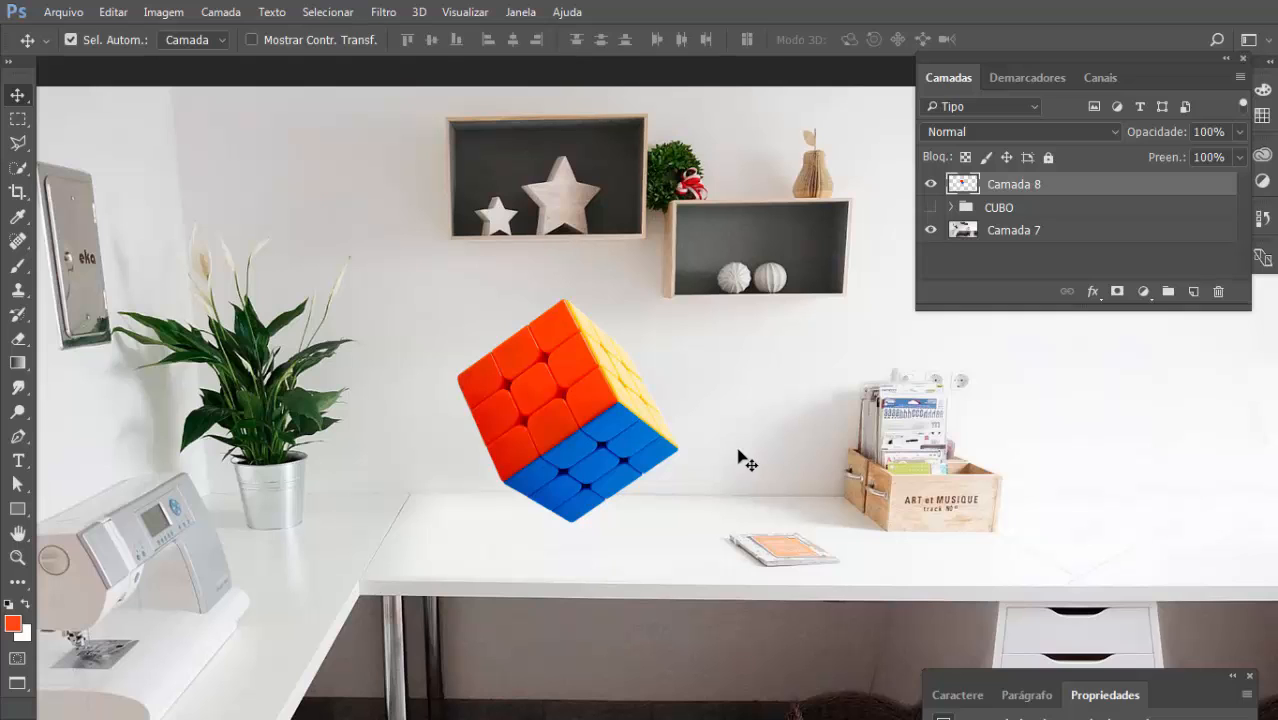
key("ctrl+t")
left_click_drag(765, 491, 688, 480)
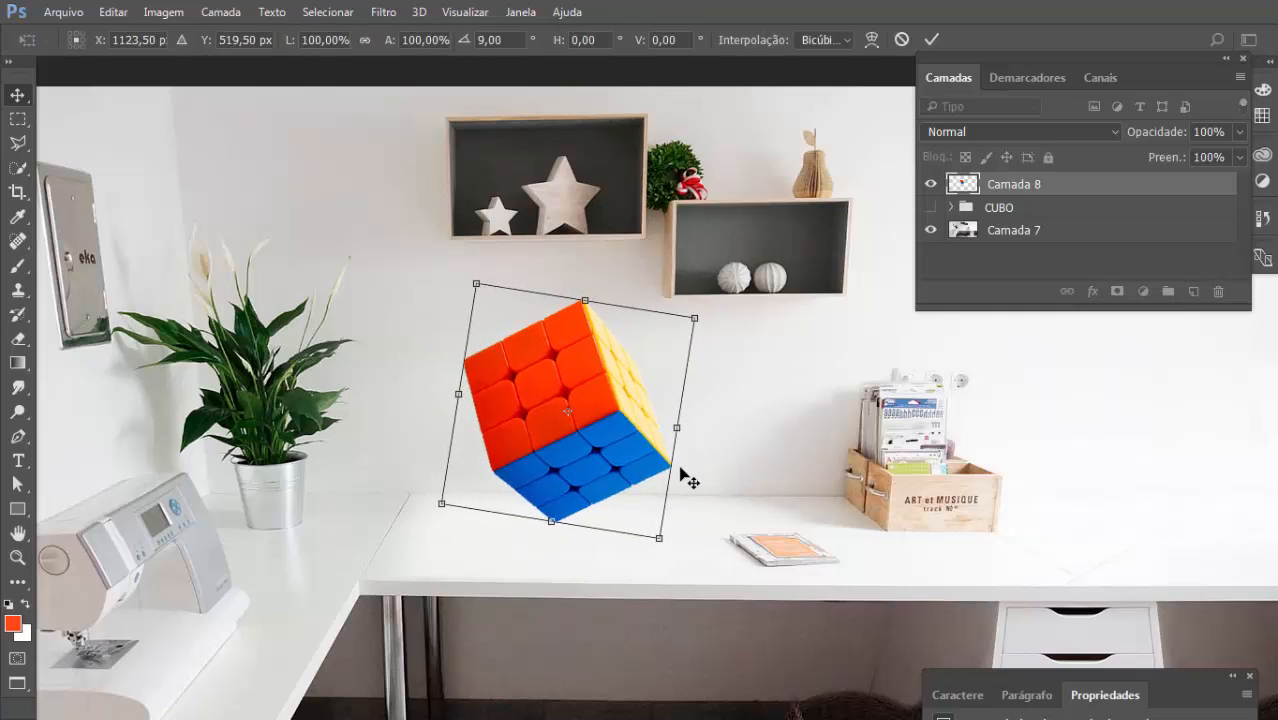
key("Return")
- Rotate the cube slightly clockwise with Free Transform and apply it
key("ctrl+t")
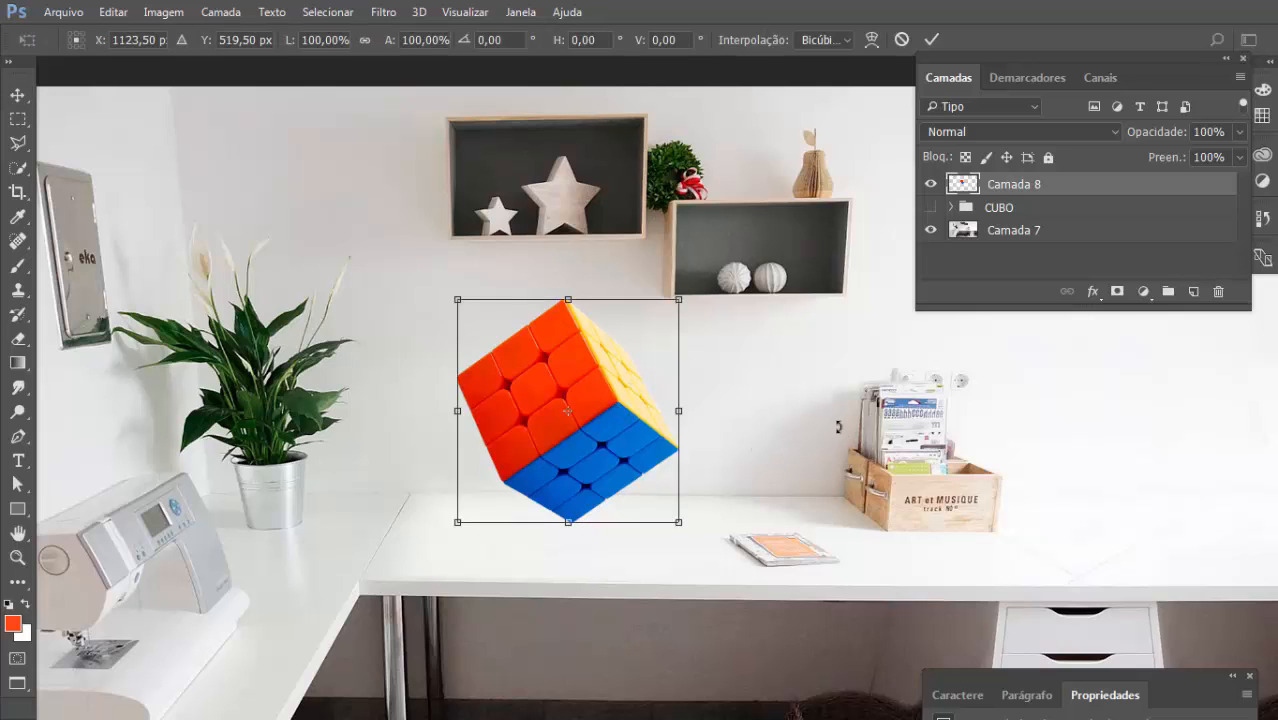
left_click_drag(838, 427, 880, 412)
key("Return")
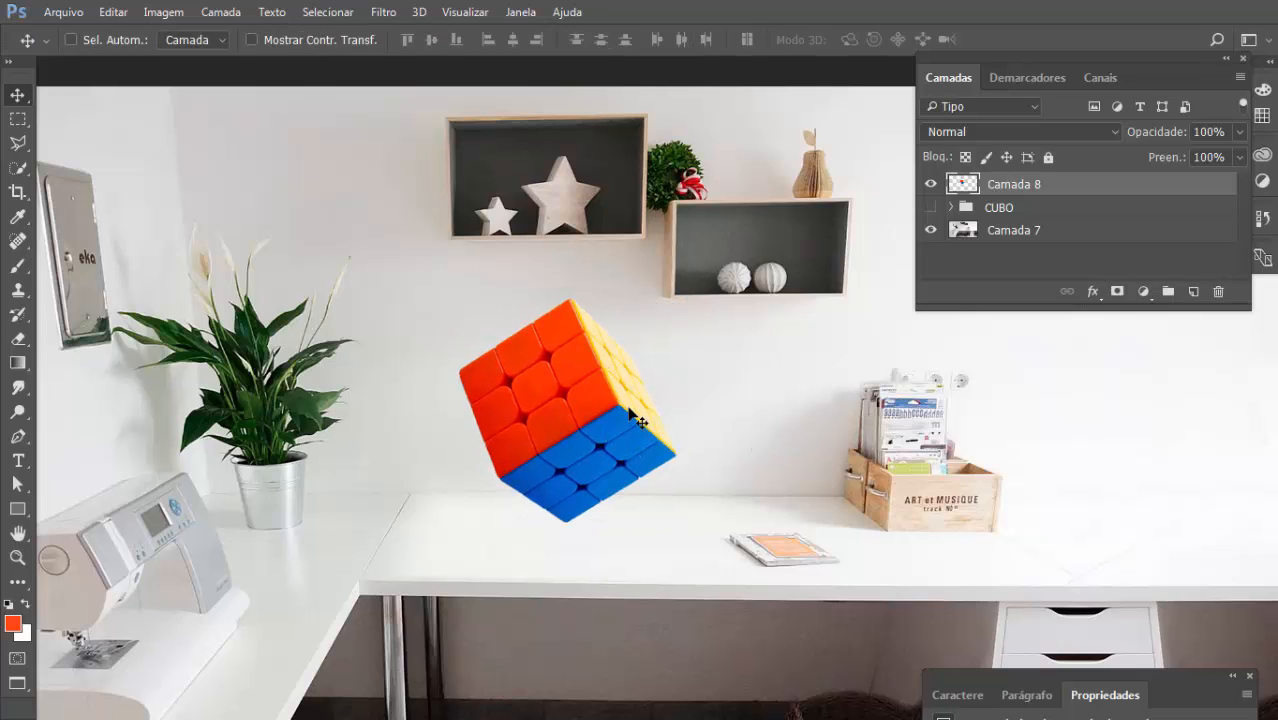
- Sample the grey of the wall shadow beside the plant as the foreground colour
left_click_drag(555, 402, 725, 368)
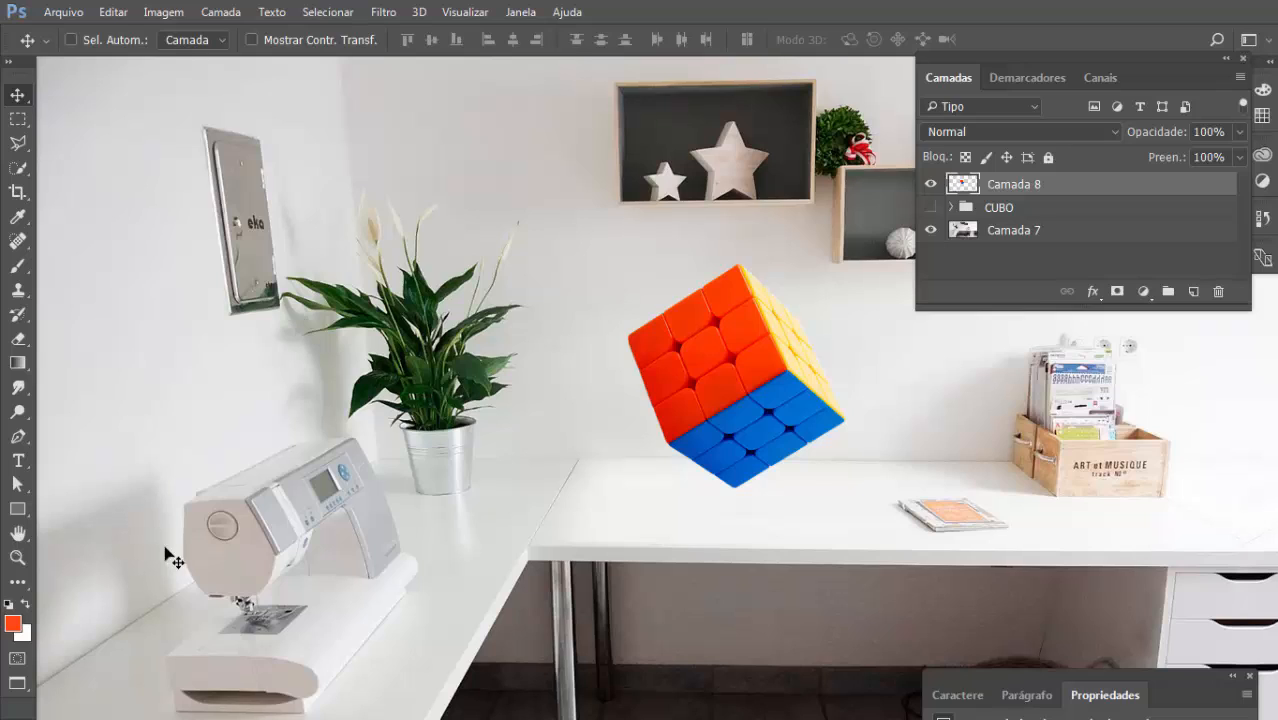
key("i")
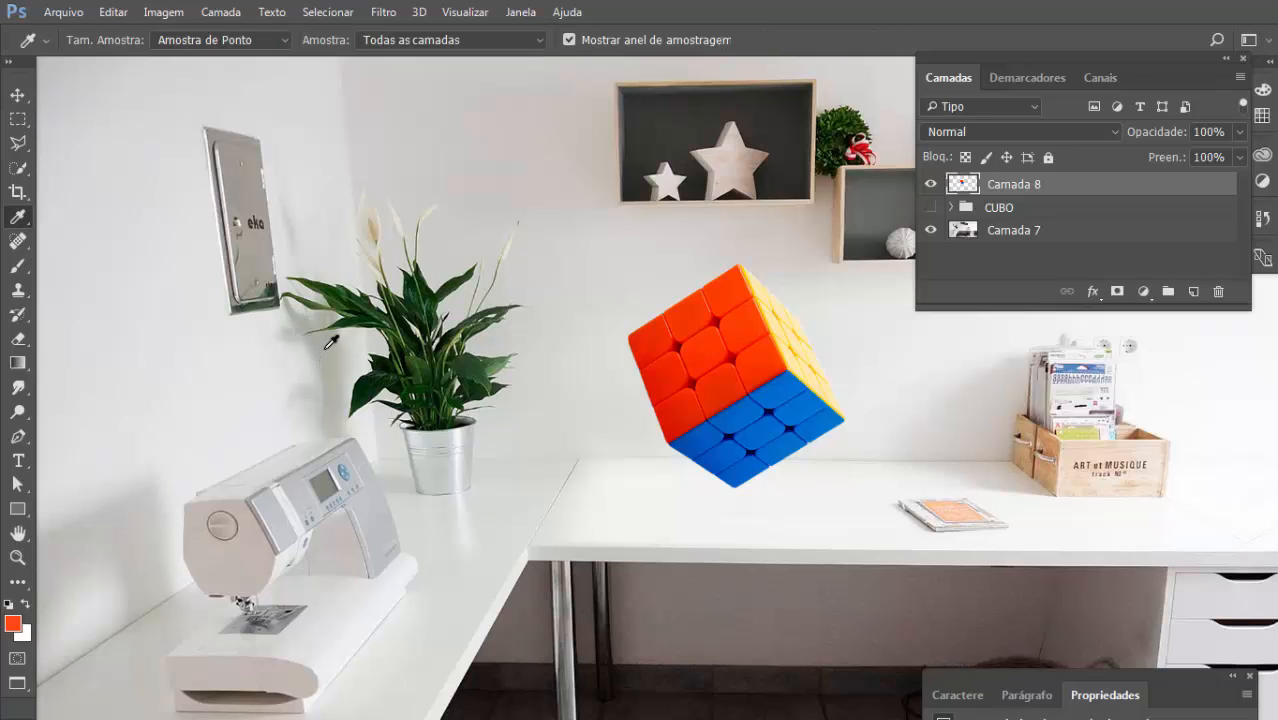
left_click(323, 336)
key("v")
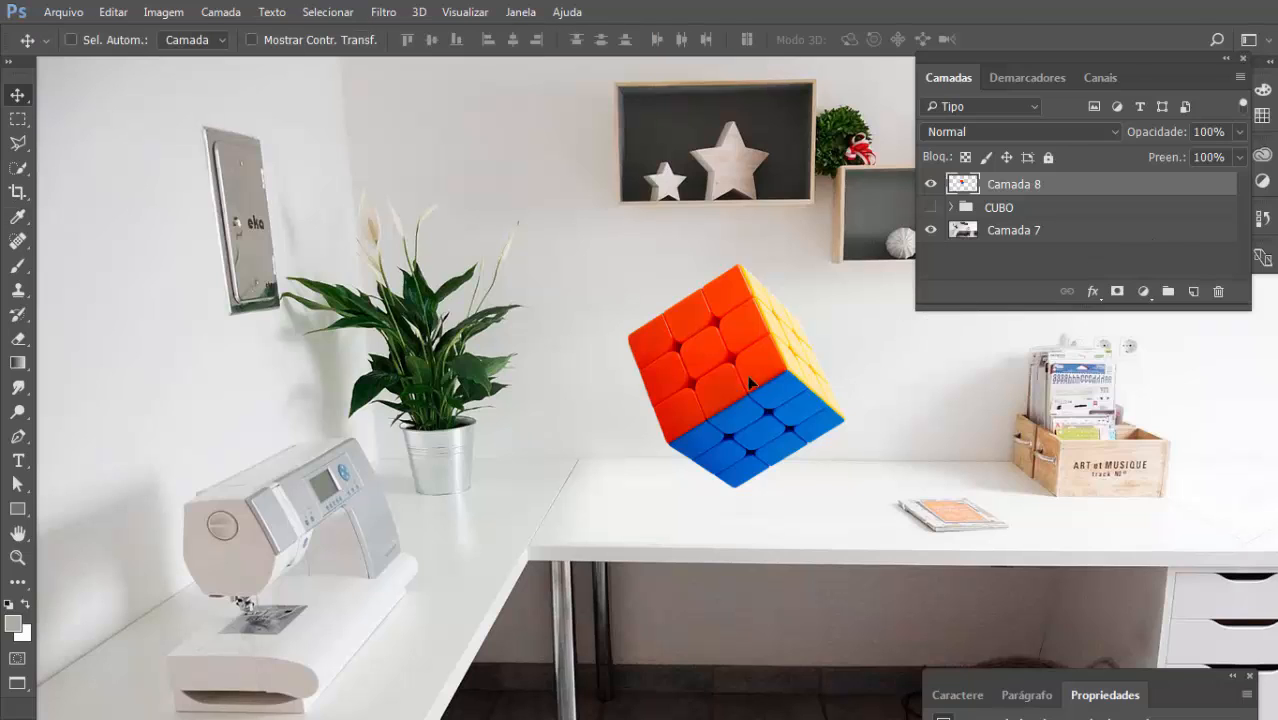
- Duplicate the cube layer, move the copy to the left of the original cube, and rename the copy SOMBRA
left_click_drag(749, 378, 765, 386)
key("ctrl+z")
key("ctrl+j")
left_click_drag(790, 332, 642, 352)
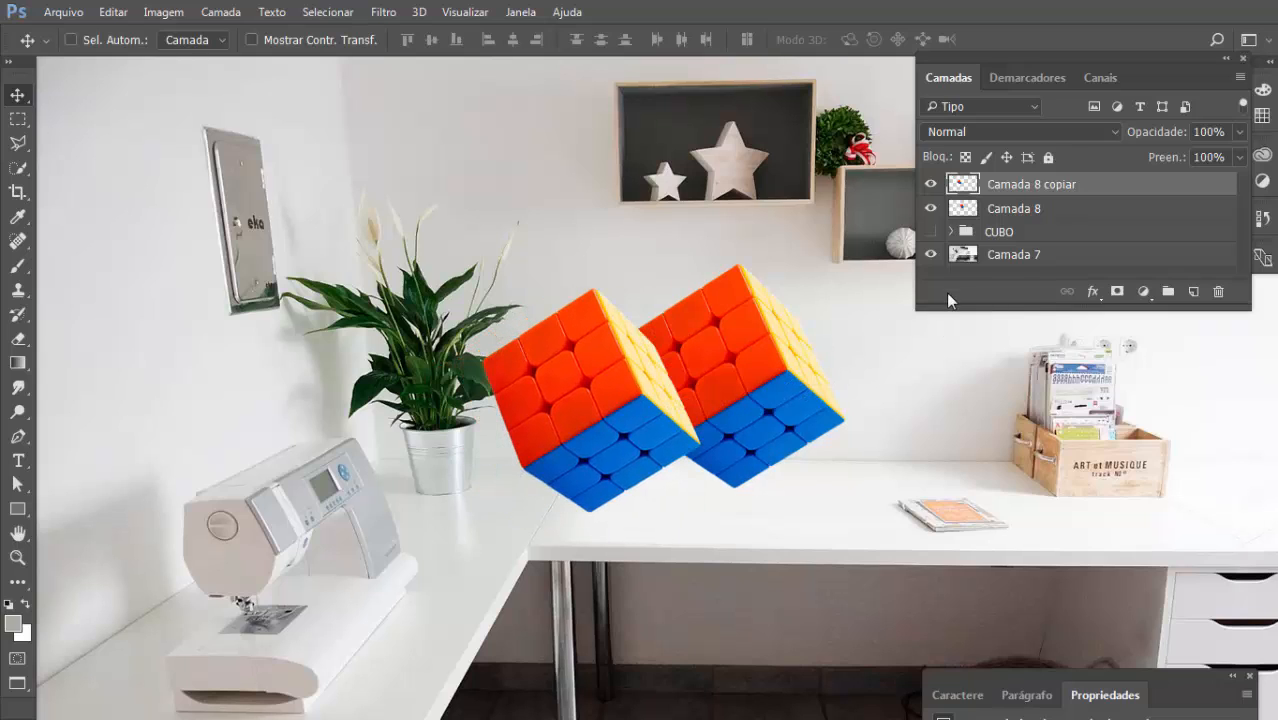
double_click(1043, 186)
type("S")
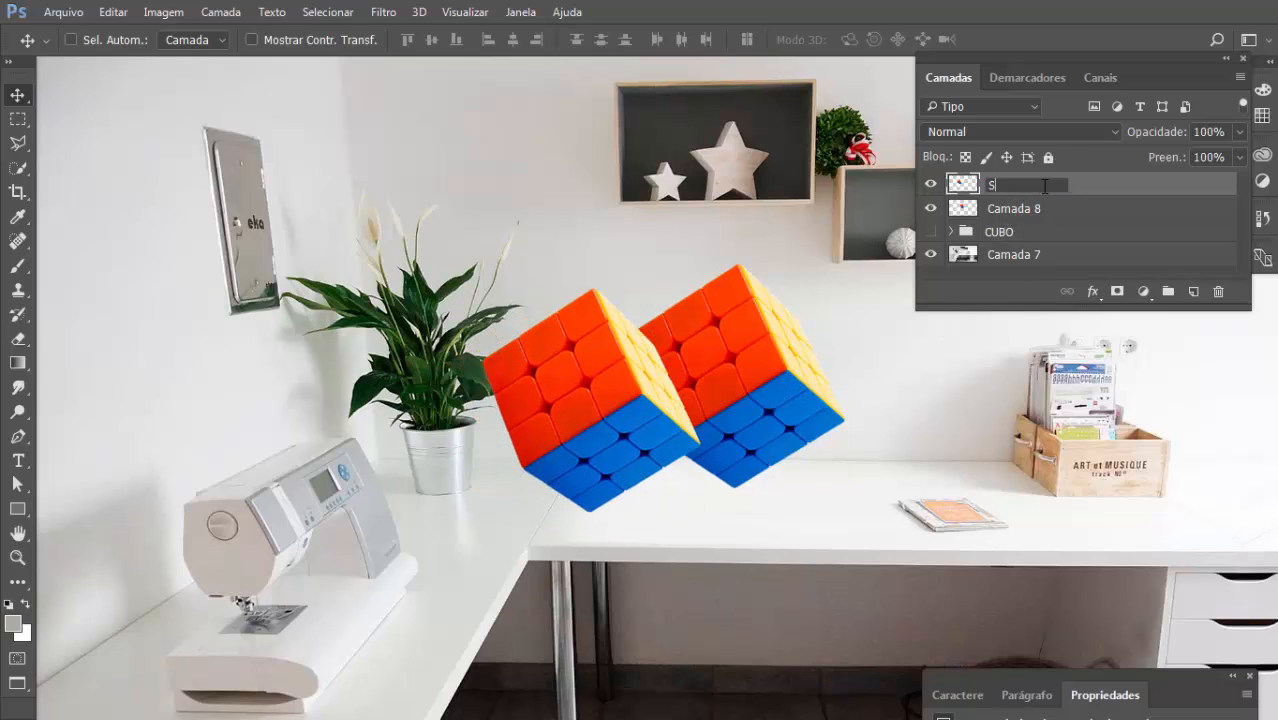
type("OMBRA")
key("Return")
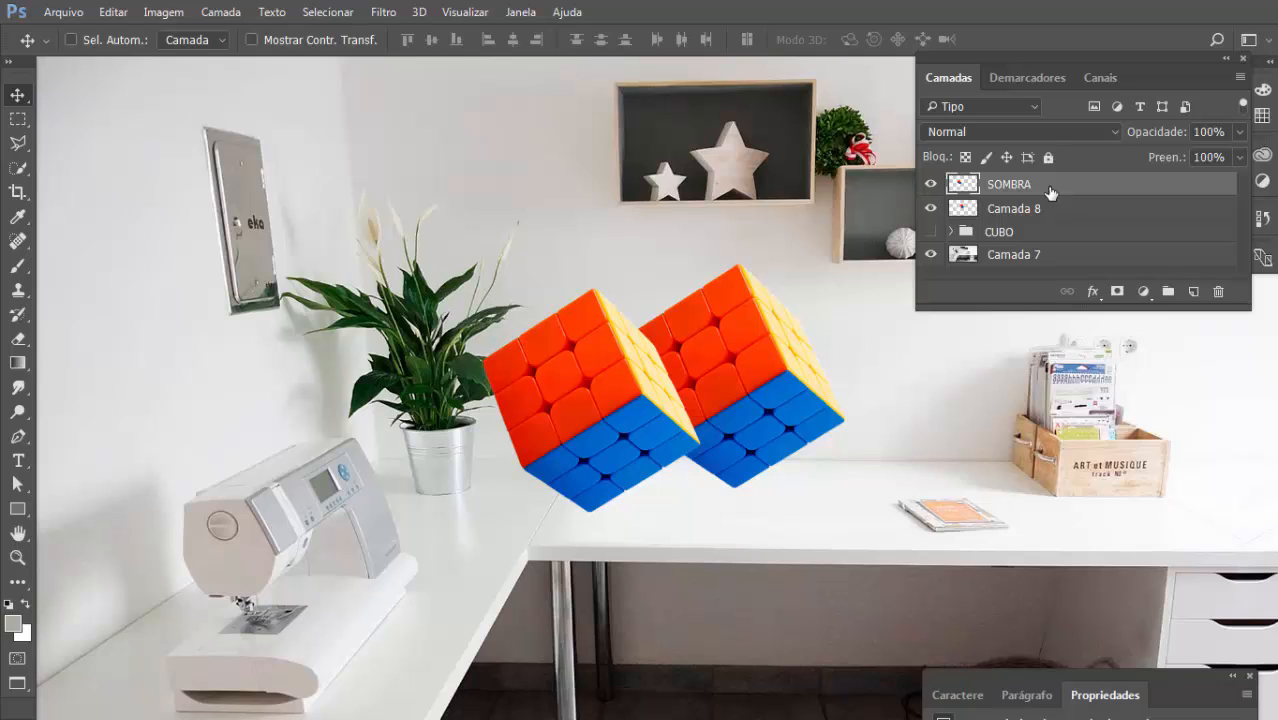
- Fill only the opaque cube shape on SOMBRA with the sampled grey and place the layer below Camada 8
left_click(966, 159)
key("alt+BackSpace")
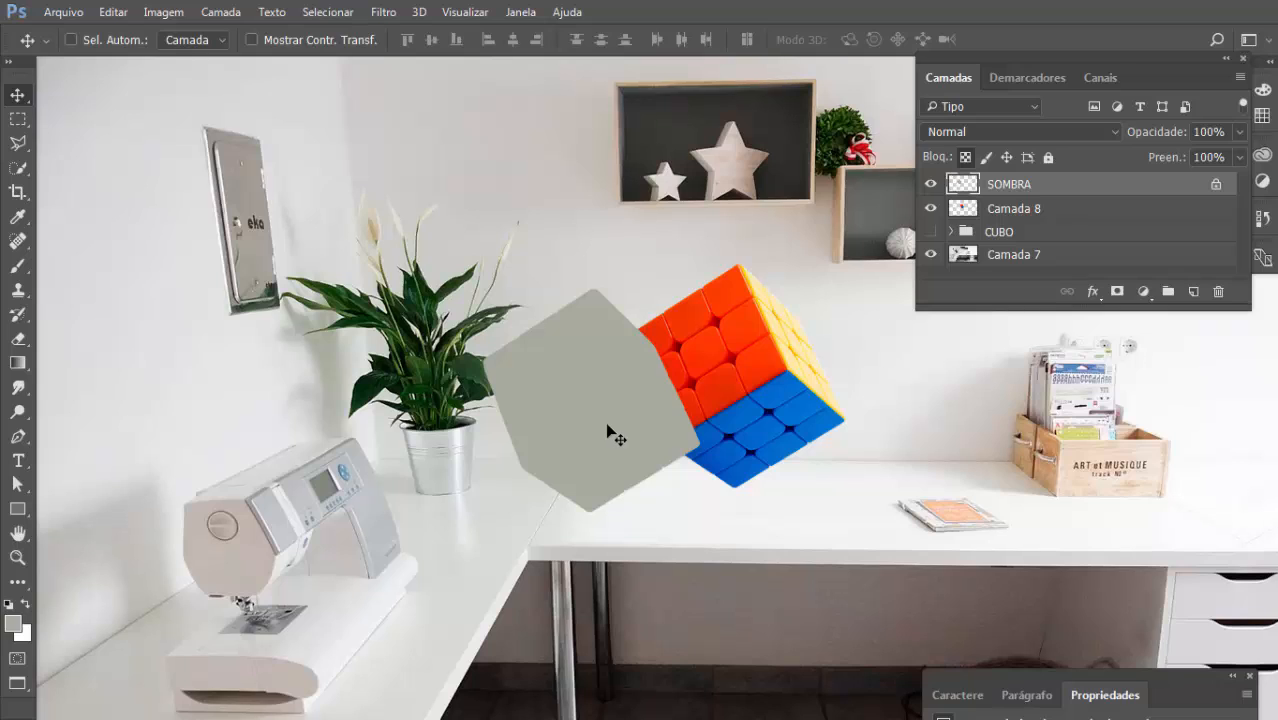
mouse_move(608, 434)
left_mouse_down()
mouse_move(640, 422)
mouse_move(610, 433)
left_mouse_up()
left_click(965, 157)
mouse_move(628, 398)
left_mouse_down()
mouse_move(643, 398)
mouse_move(622, 405)
mouse_move(633, 422)
mouse_move(758, 376)
mouse_move(620, 396)
left_mouse_up()
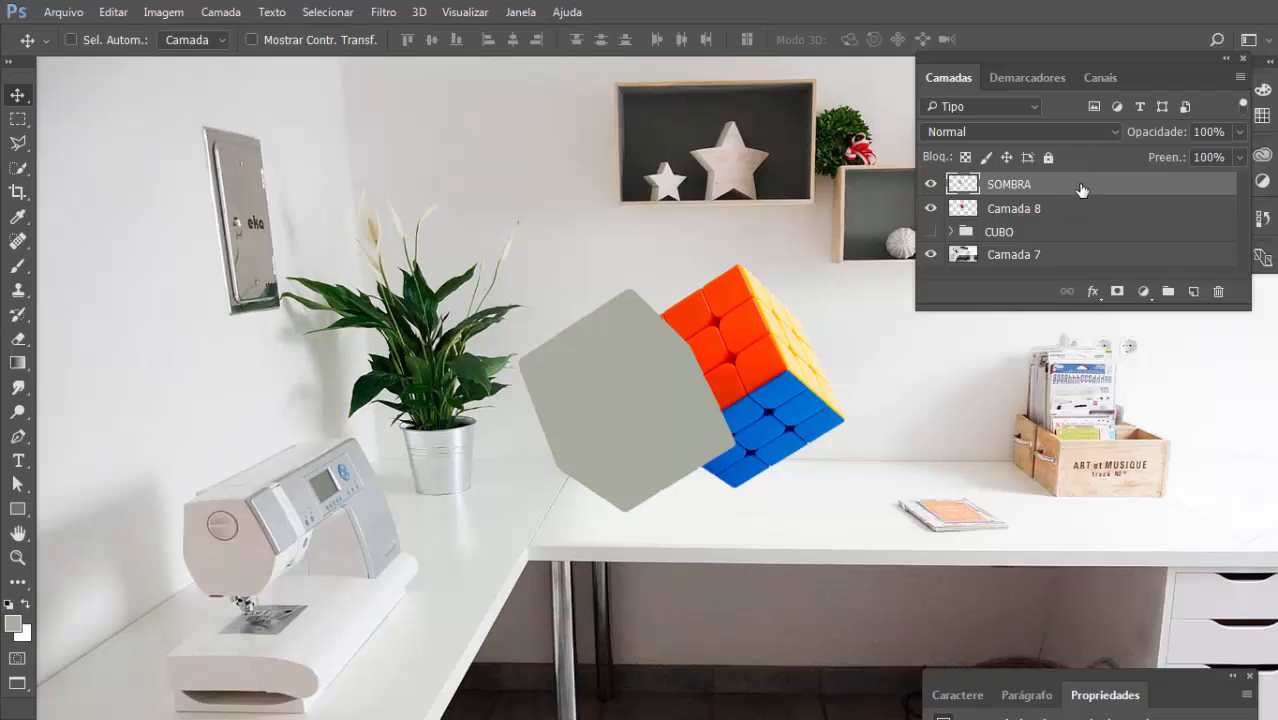
left_click_drag(1080, 186, 1082, 218)
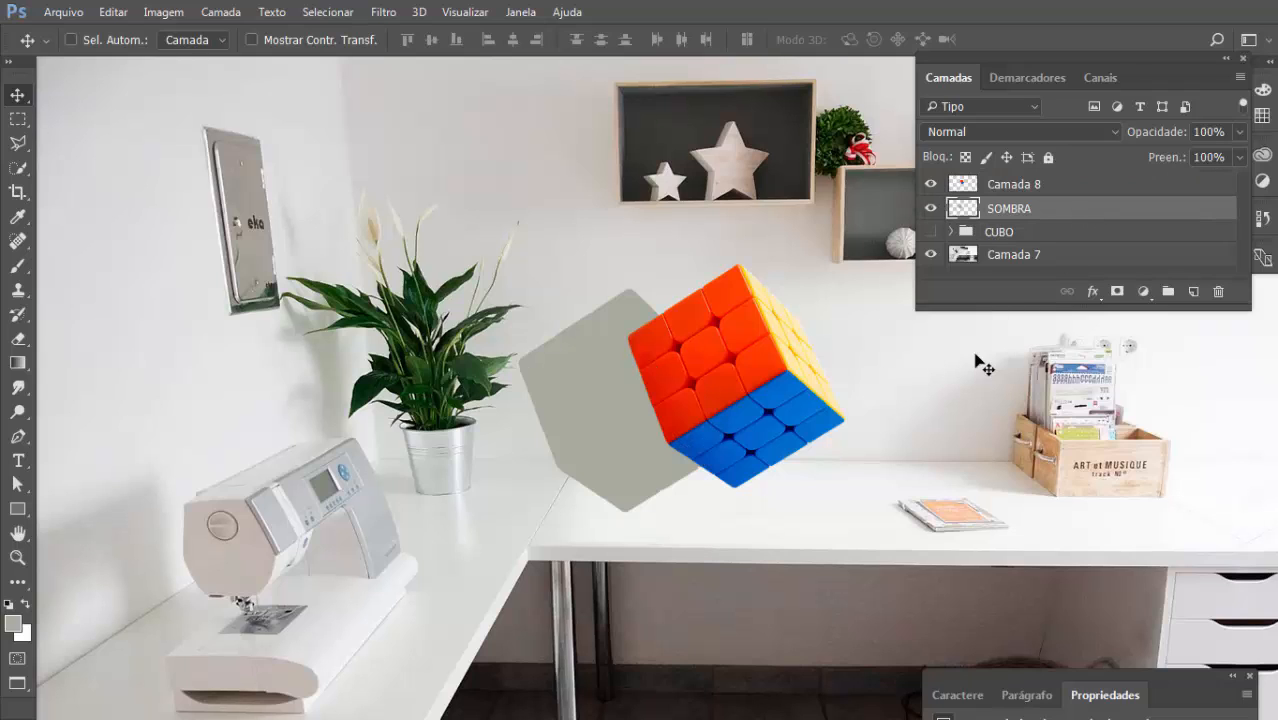
- Move the cube slightly up and to the right, and shift the grey SOMBRA shape slightly down and to the left
left_click(1065, 188)
left_click_drag(811, 332, 839, 310)
left_click(615, 412, "ctrl")
mouse_move(615, 407)
left_mouse_down()
mouse_move(606, 401)
mouse_move(617, 405)
left_mouse_up()
- Flatten the SOMBRA shape onto the desk with Free Transform, at 106.29% width and 21.88% height
key("ctrl+t")
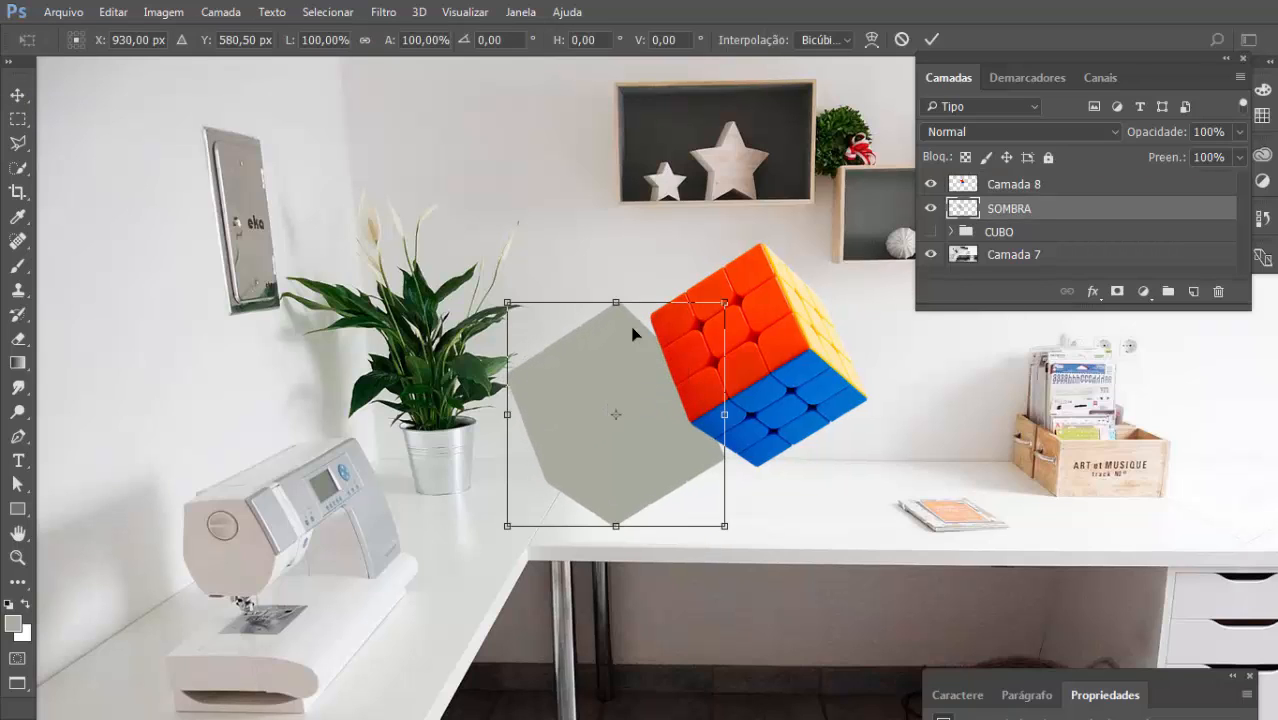
left_click_drag(613, 301, 589, 394)
left_click_drag(578, 470, 580, 466)
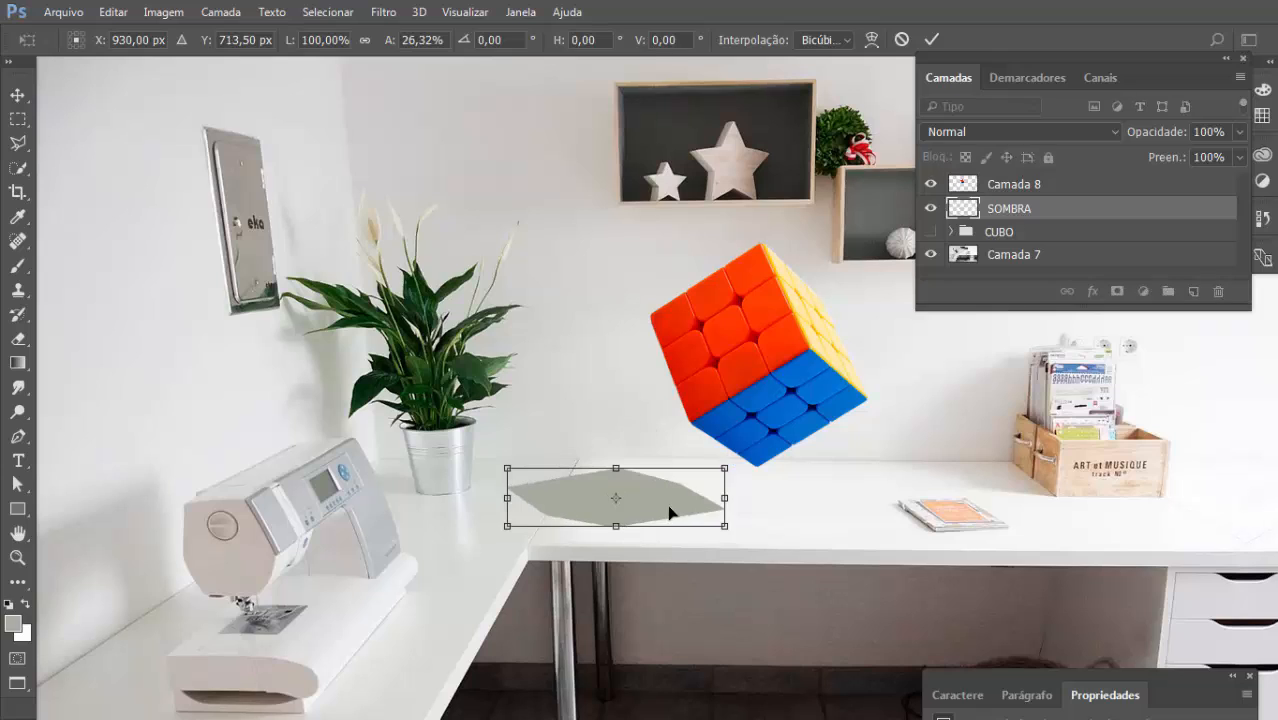
left_click_drag(640, 500, 741, 470)
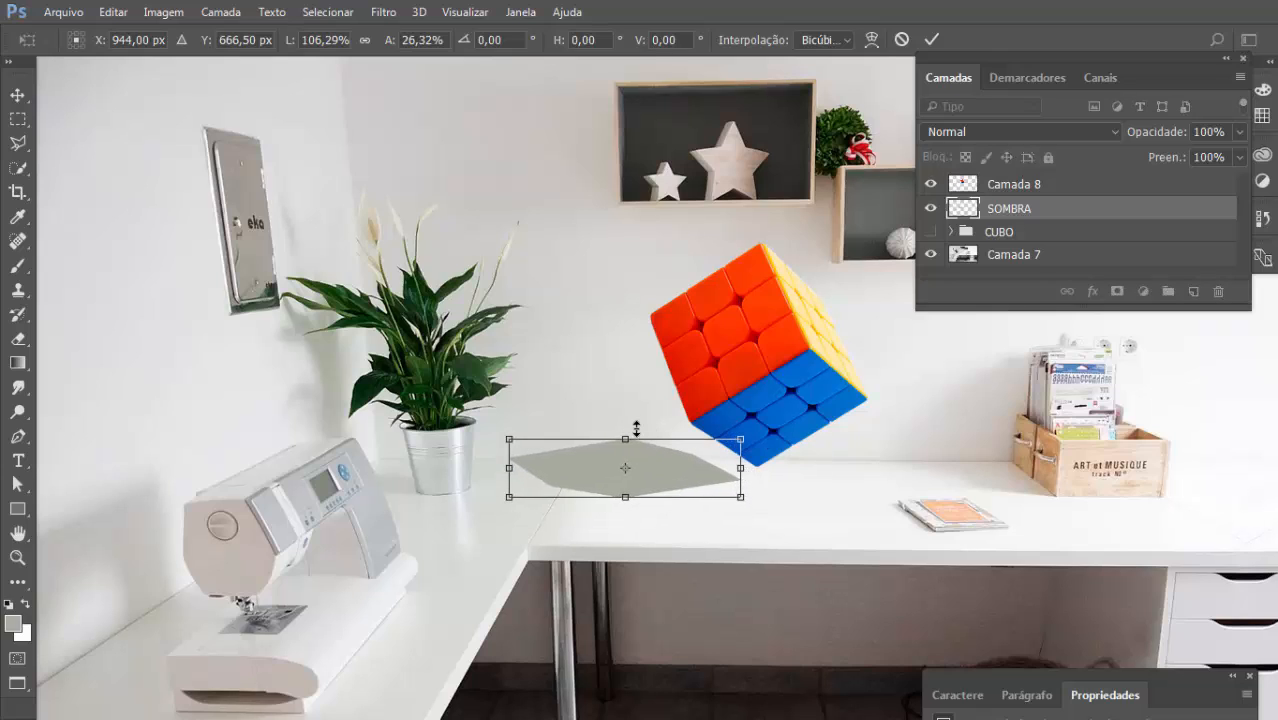
left_click_drag(634, 438, 632, 445)
double_click(660, 487)
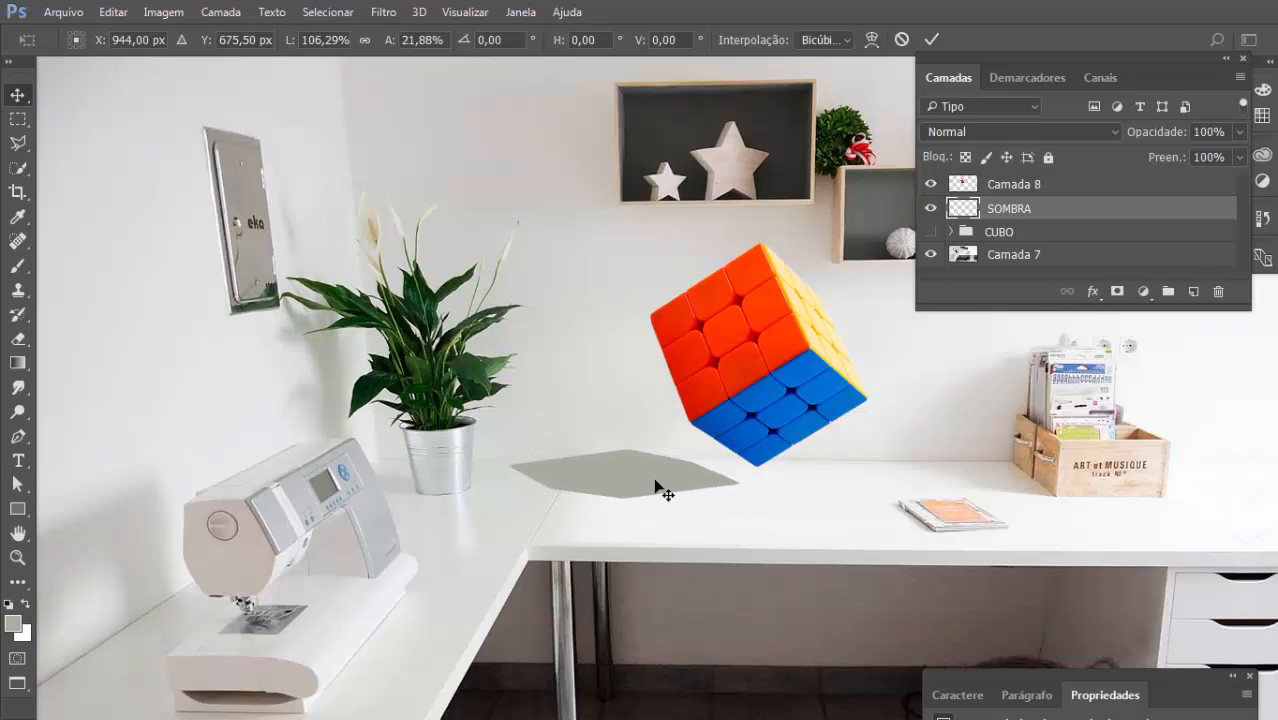
- Lower the flattened shadow and the cube slightly, and check the shadow with the cube temporarily hidden
left_click_drag(676, 491, 675, 505)
left_click_drag(805, 397, 805, 402)
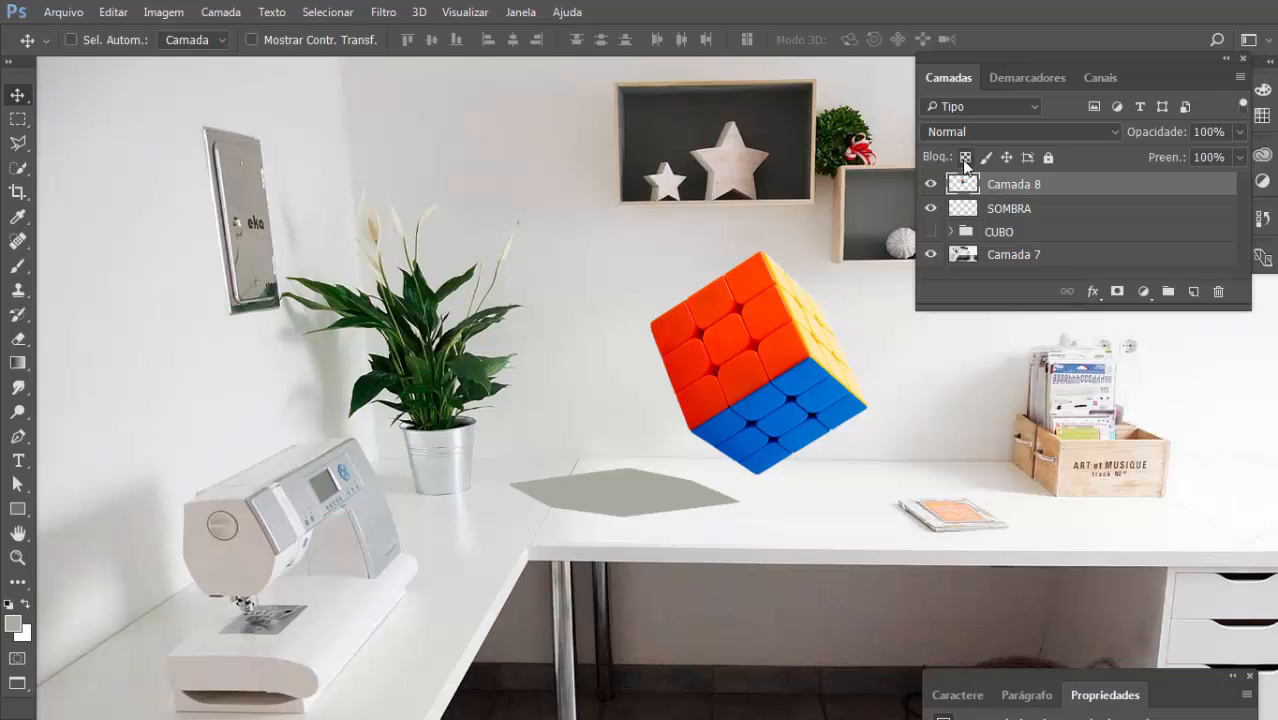
left_click(930, 186)
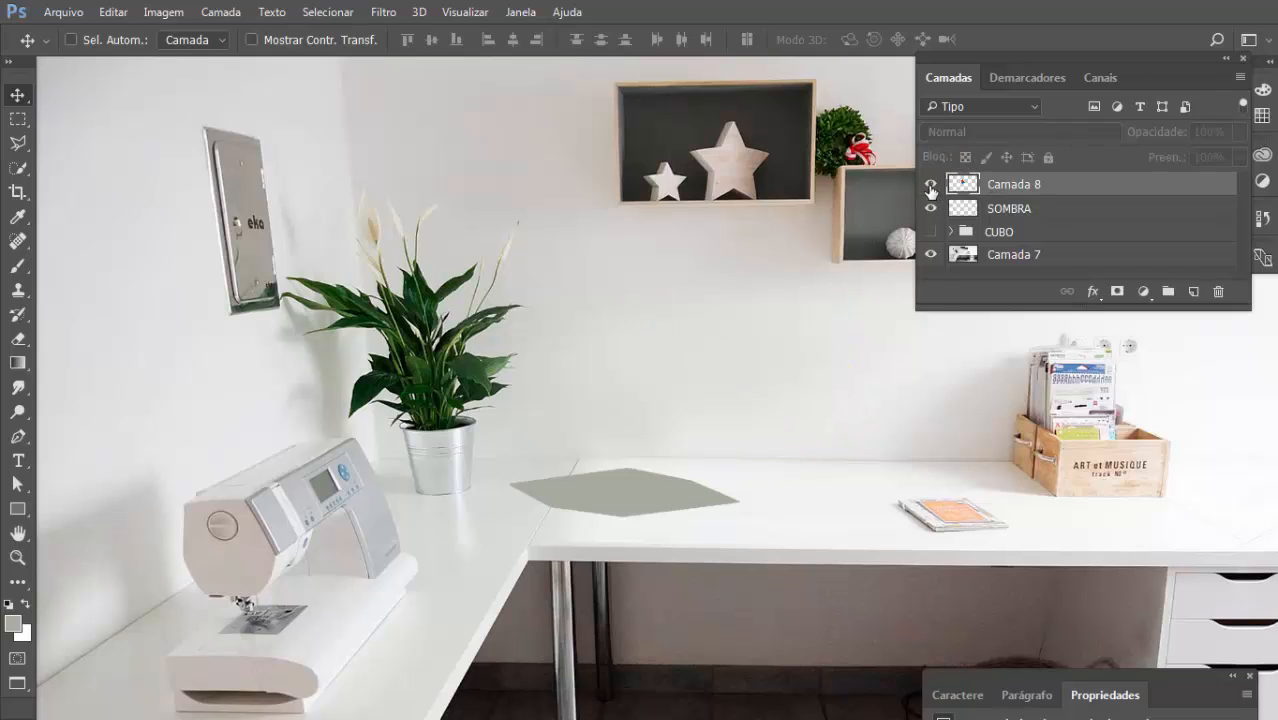
left_click(930, 186)
- Soften the SOMBRA layer with a Gaussian Blur of 6.0 pixels radius
left_click(1012, 210)
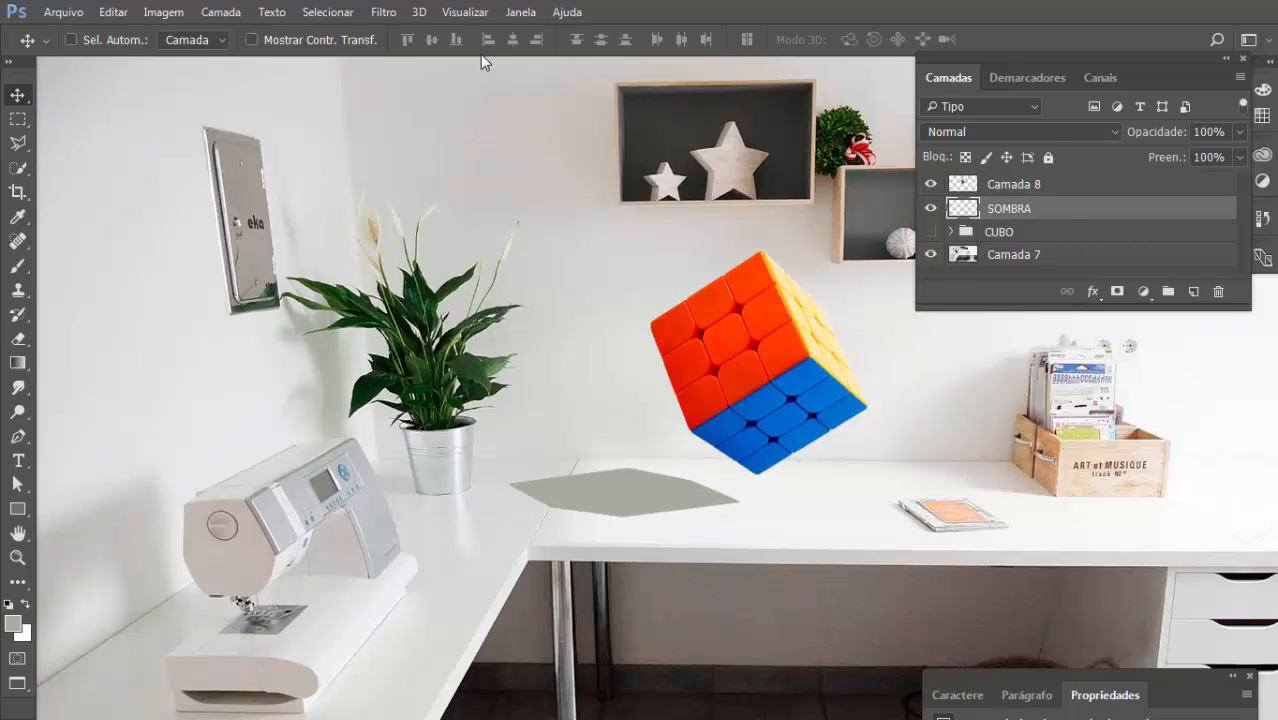
left_click(384, 12)
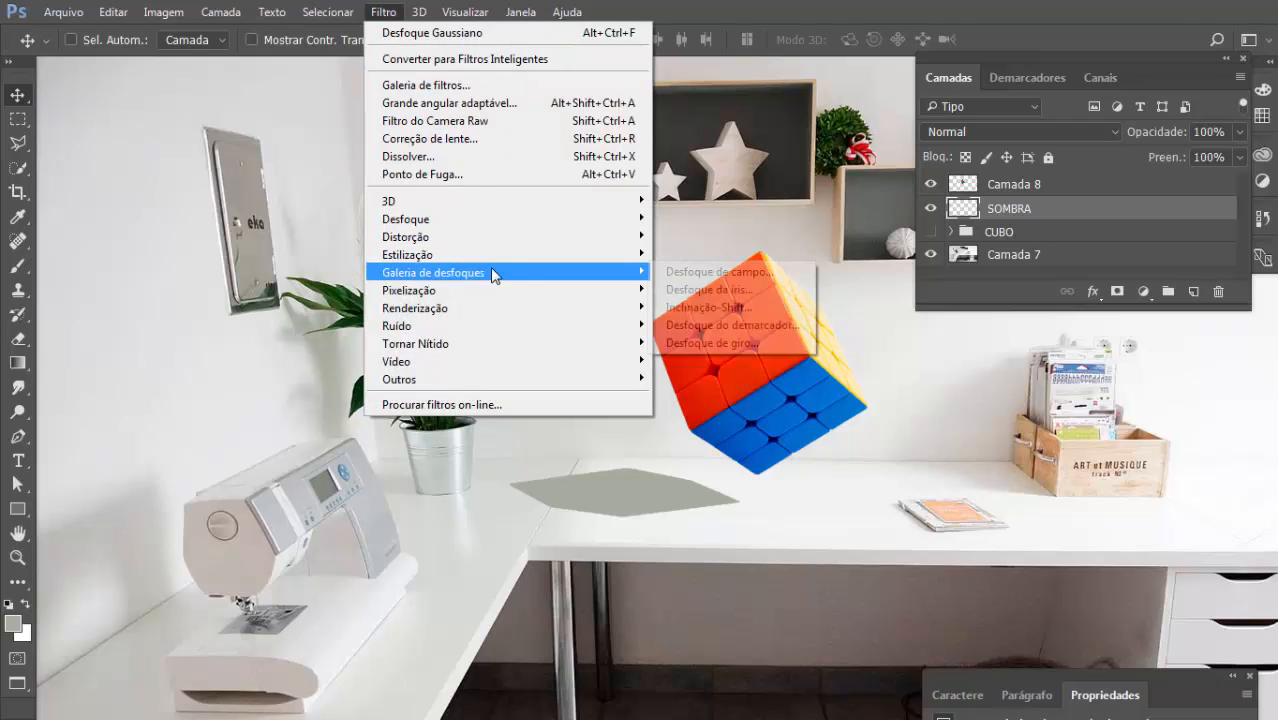
mouse_move(503, 214)
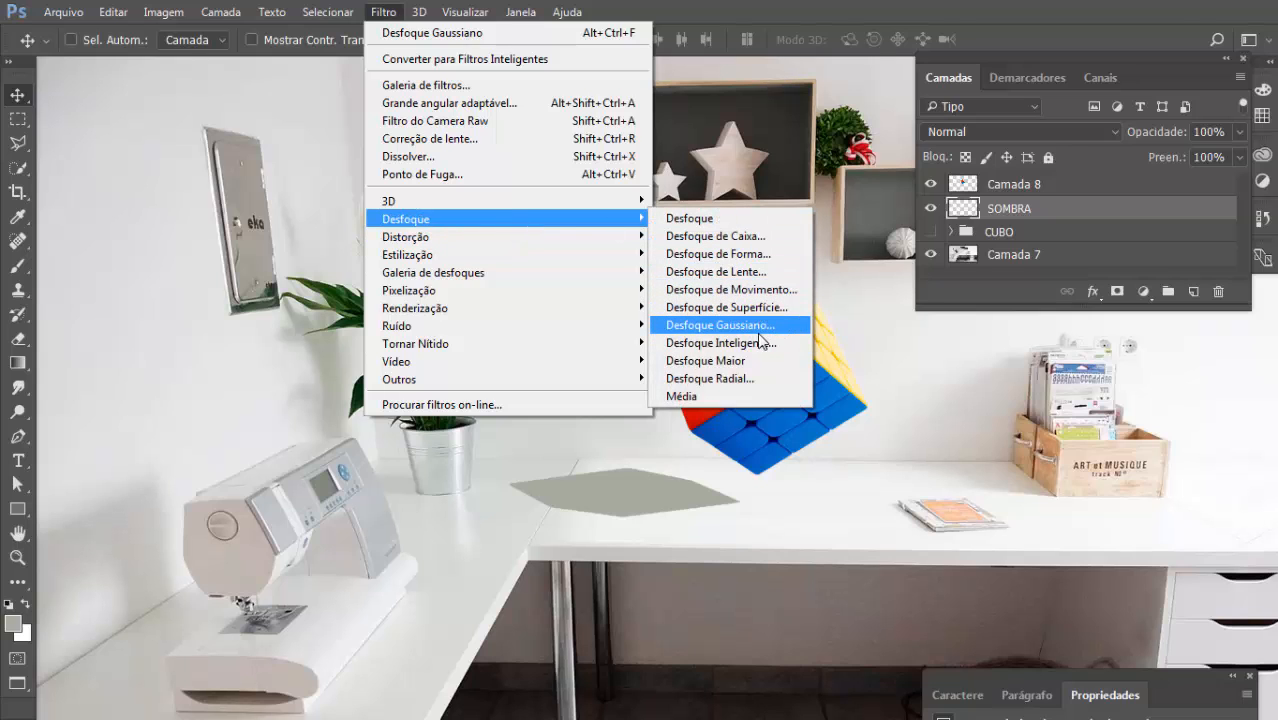
left_click(728, 325)
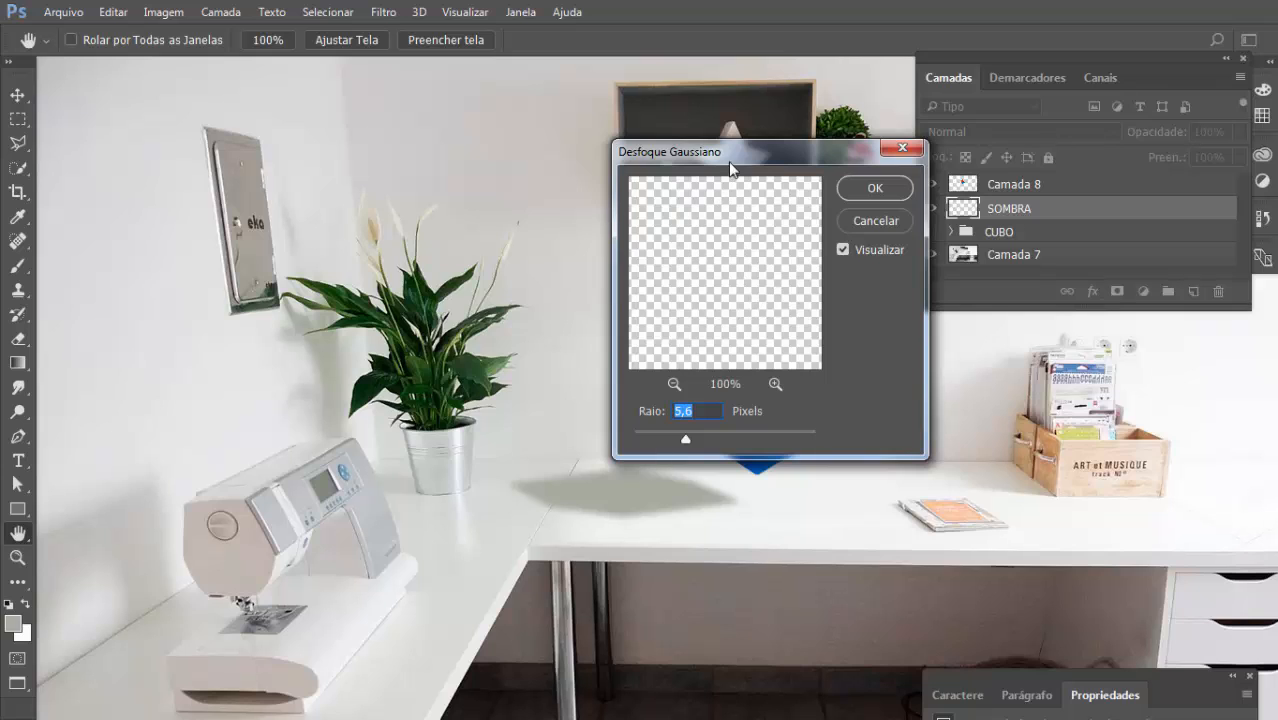
left_click_drag(730, 168, 980, 348)
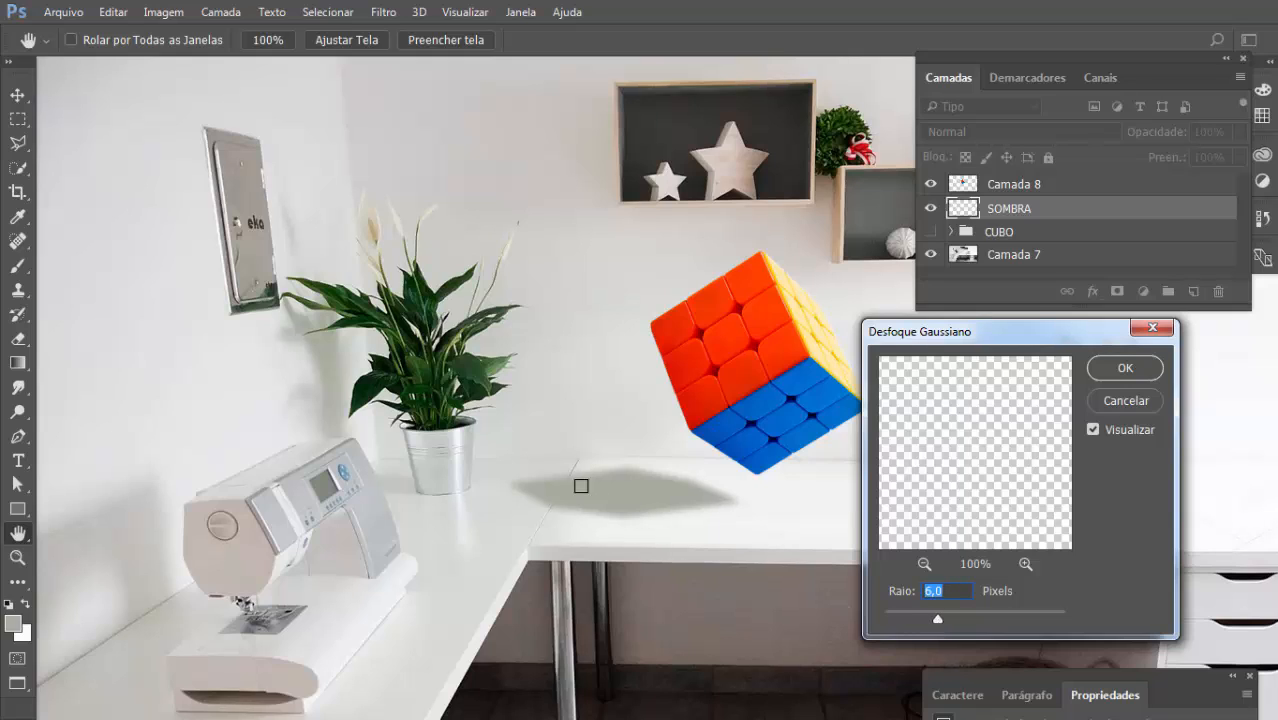
left_click(1124, 368)
- Adjust the blurred shadow's position on the desk and set the SOMBRA layer's opacity to 70%
mouse_move(650, 505)
left_mouse_down()
mouse_move(626, 515)
mouse_move(634, 507)
left_mouse_up()
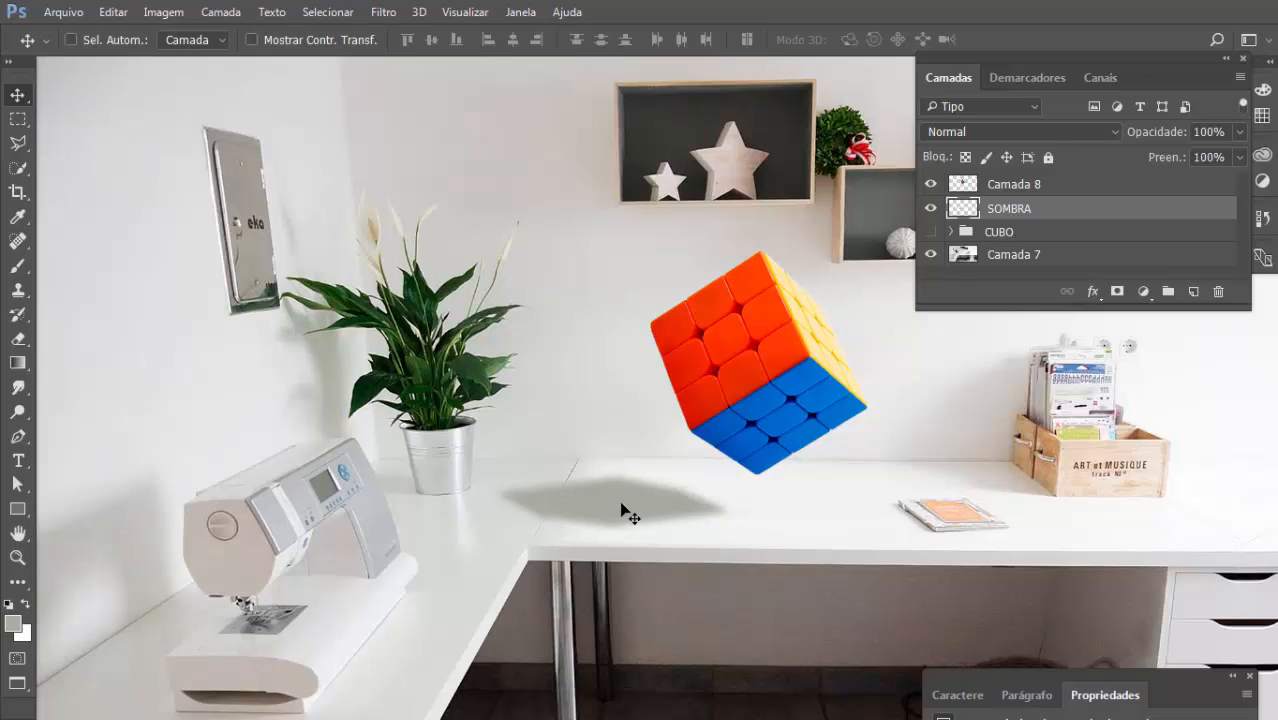
left_click_drag(621, 510, 627, 517)
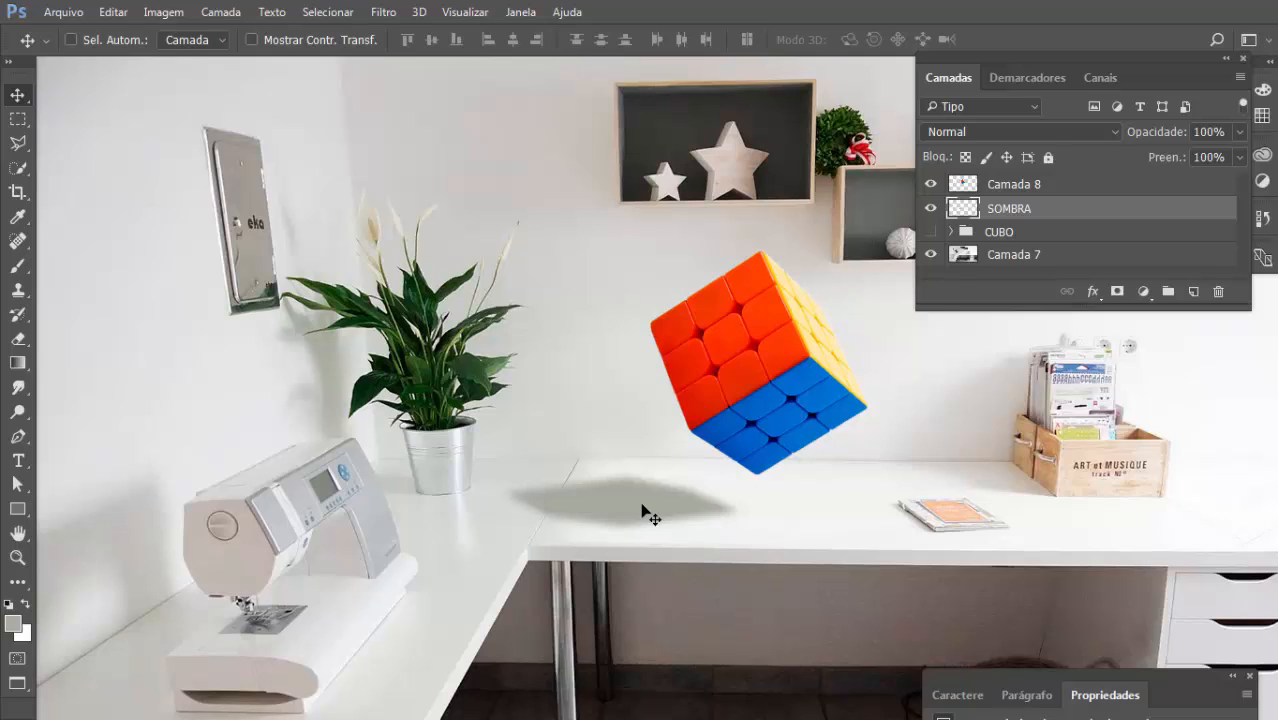
key("7")
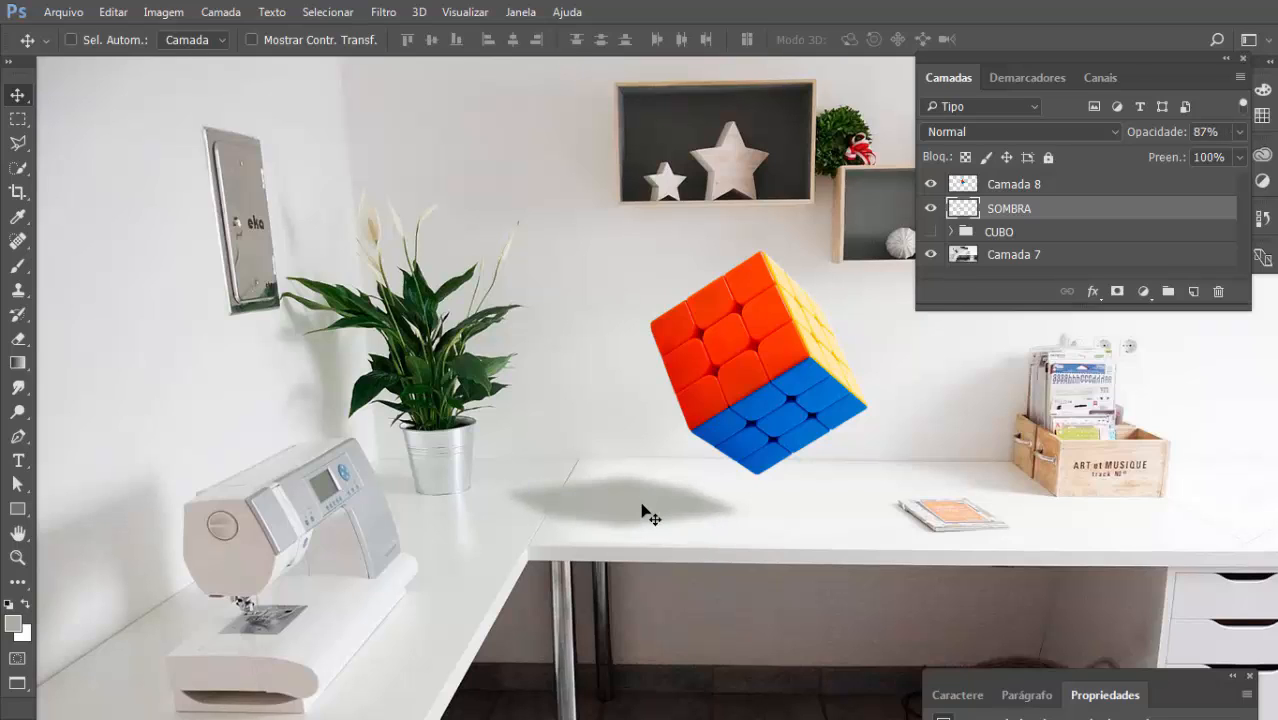
key("7")
key("6")
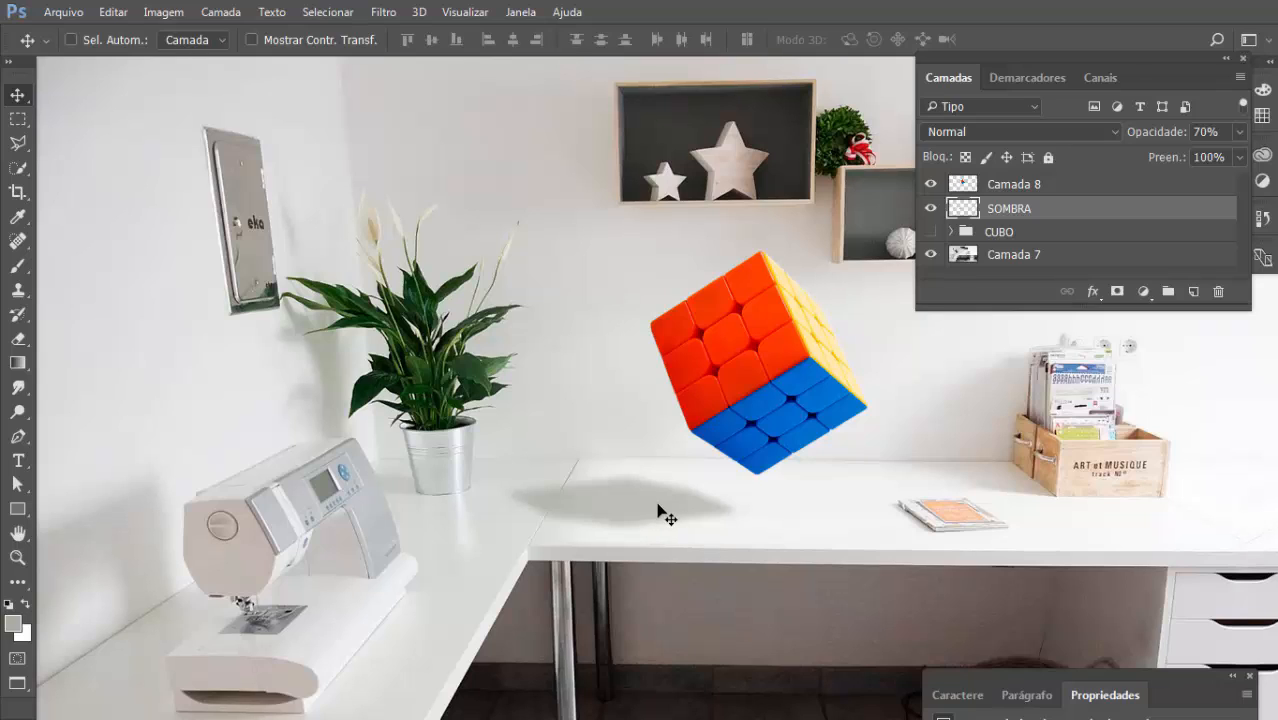
- Set the SOMBRA layer's blend mode to Multiplicação and fine-tune the shadow's position on the desk
left_click_drag(1091, 313, 1091, 343)
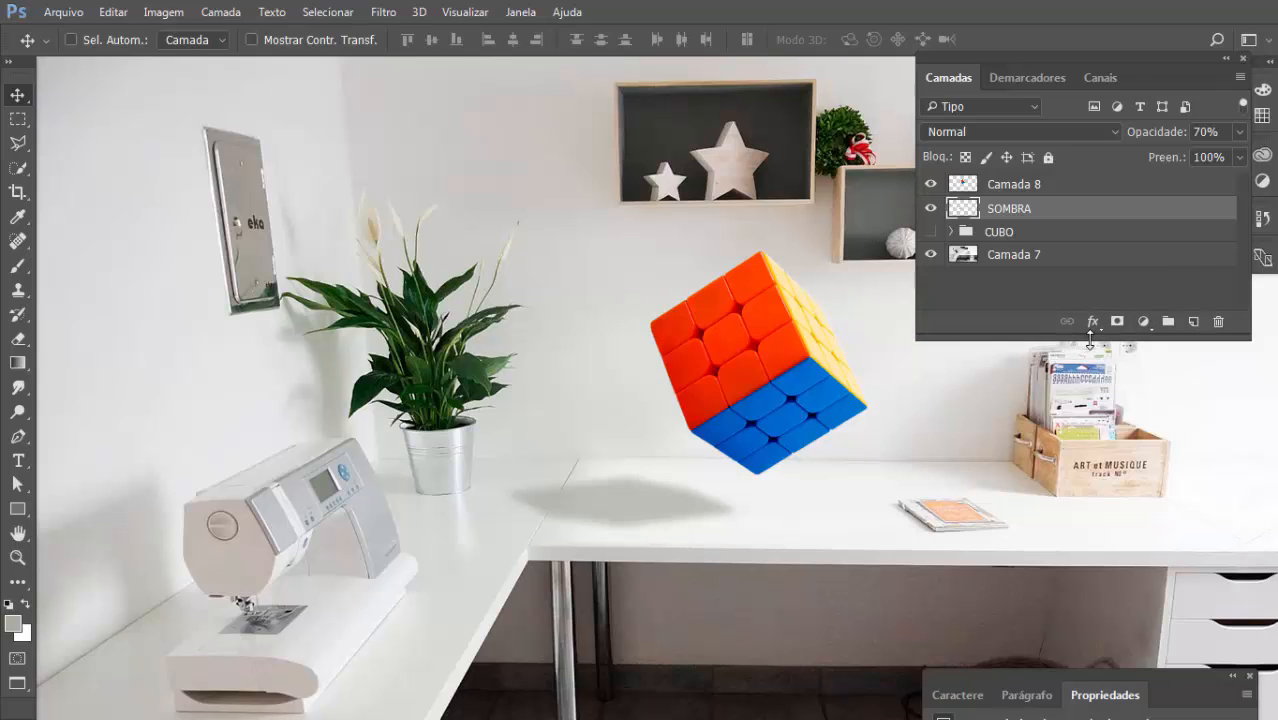
left_click(955, 134)
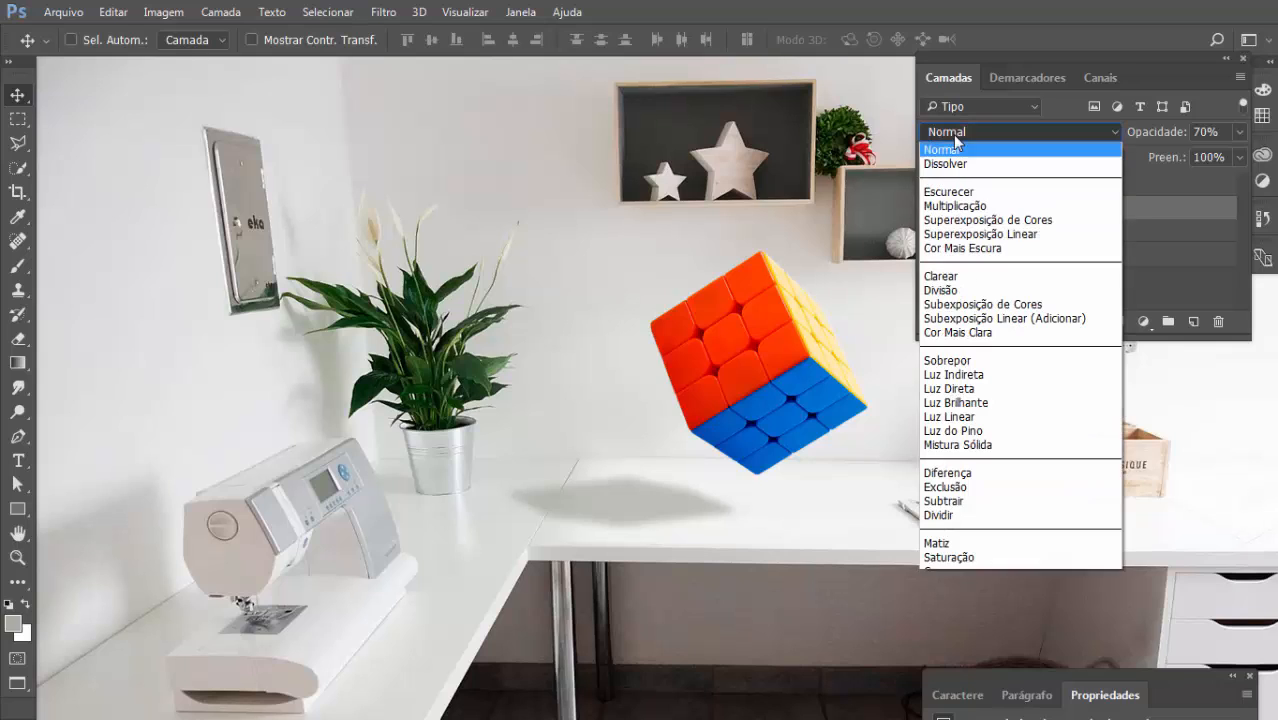
left_click(1062, 207)
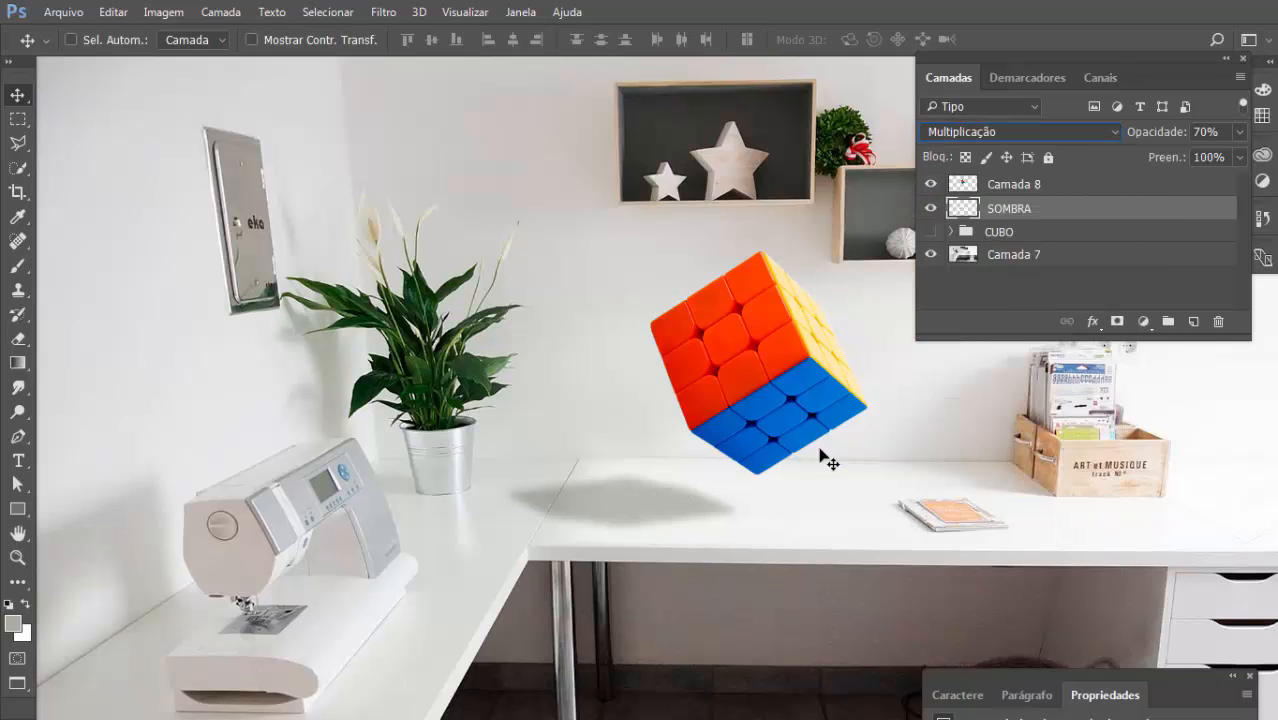
mouse_move(685, 485)
left_mouse_down()
mouse_move(653, 485)
mouse_move(691, 484)
left_mouse_up()
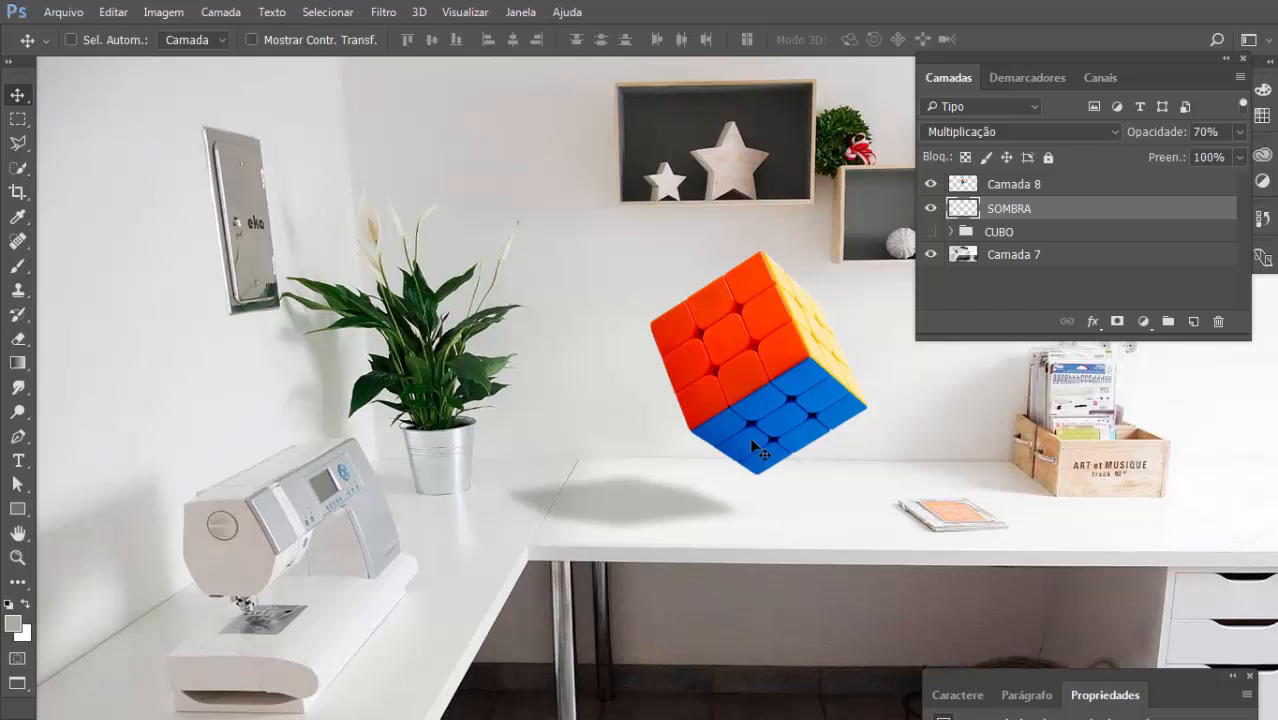
- Examine the wooden box's and magazines' shadows up close, and compare the whole composition with and without the SOMBRA shadow
left_click_drag(1028, 498, 853, 480)
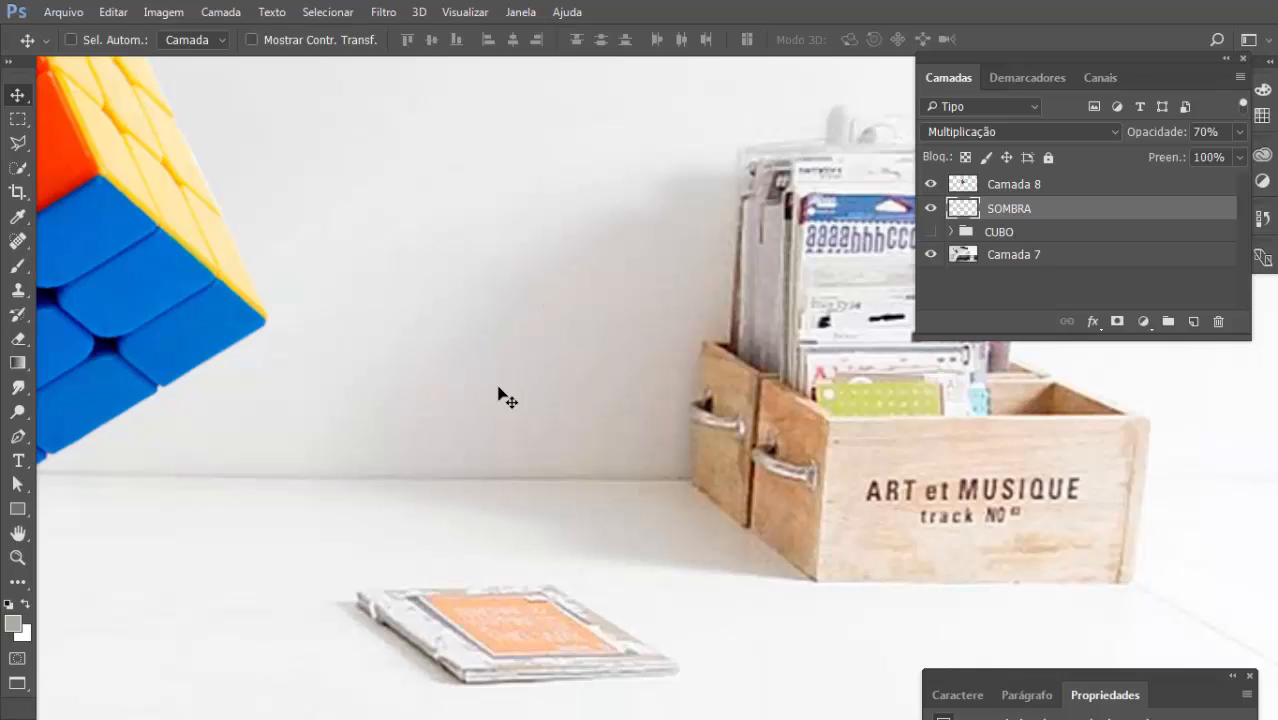
key("ctrl+minus")
key("ctrl+minus")
key("ctrl+minus")
key("ctrl+minus")
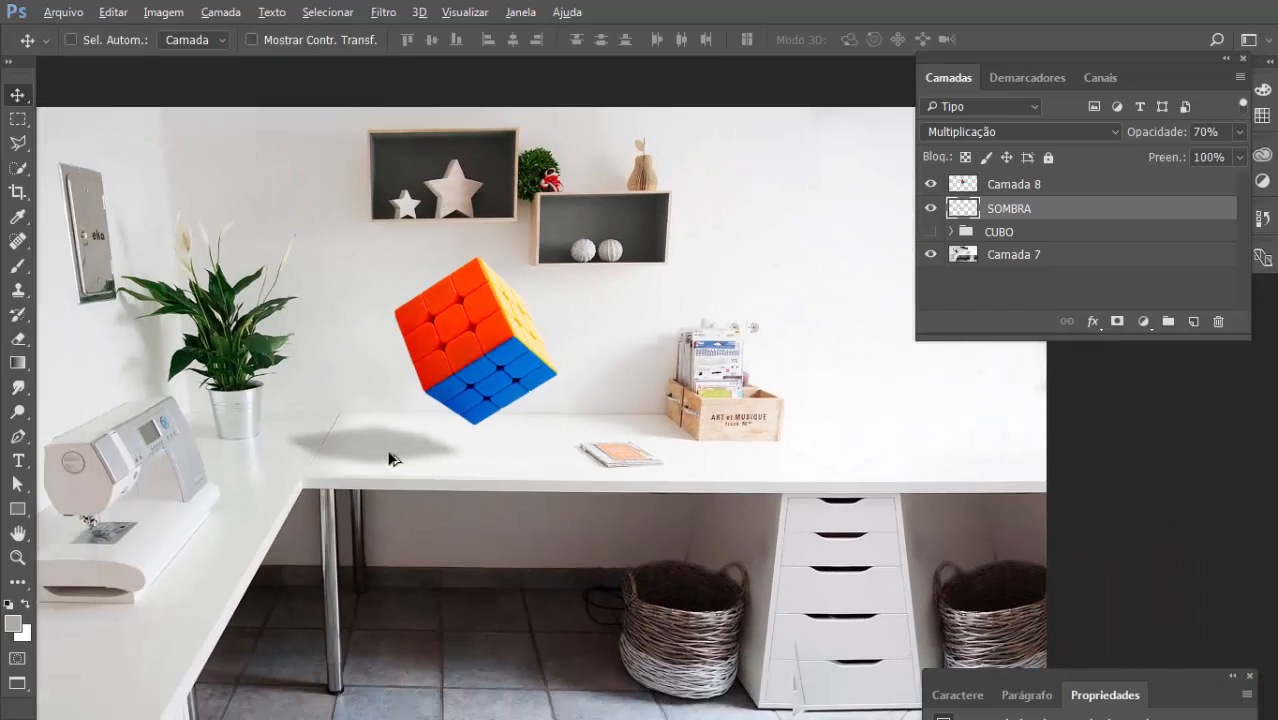
left_click_drag(376, 449, 375, 450)
left_click_drag(683, 436, 698, 437)
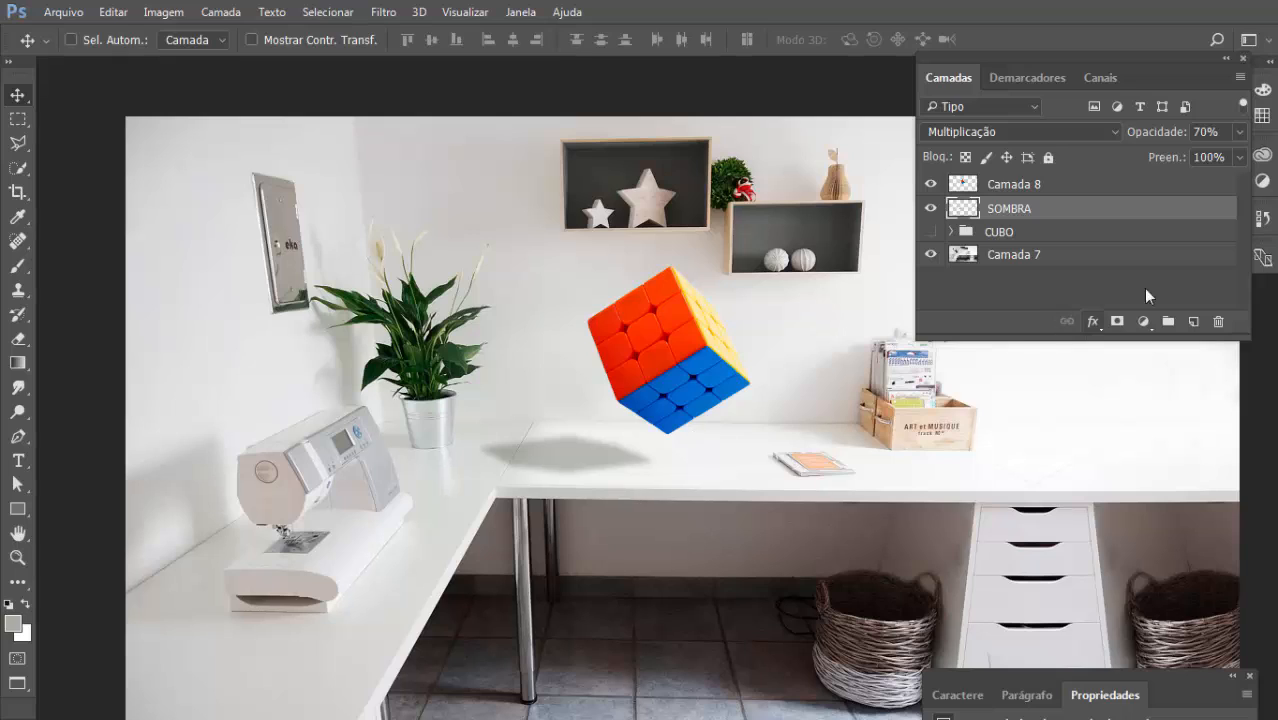
left_click(931, 209)
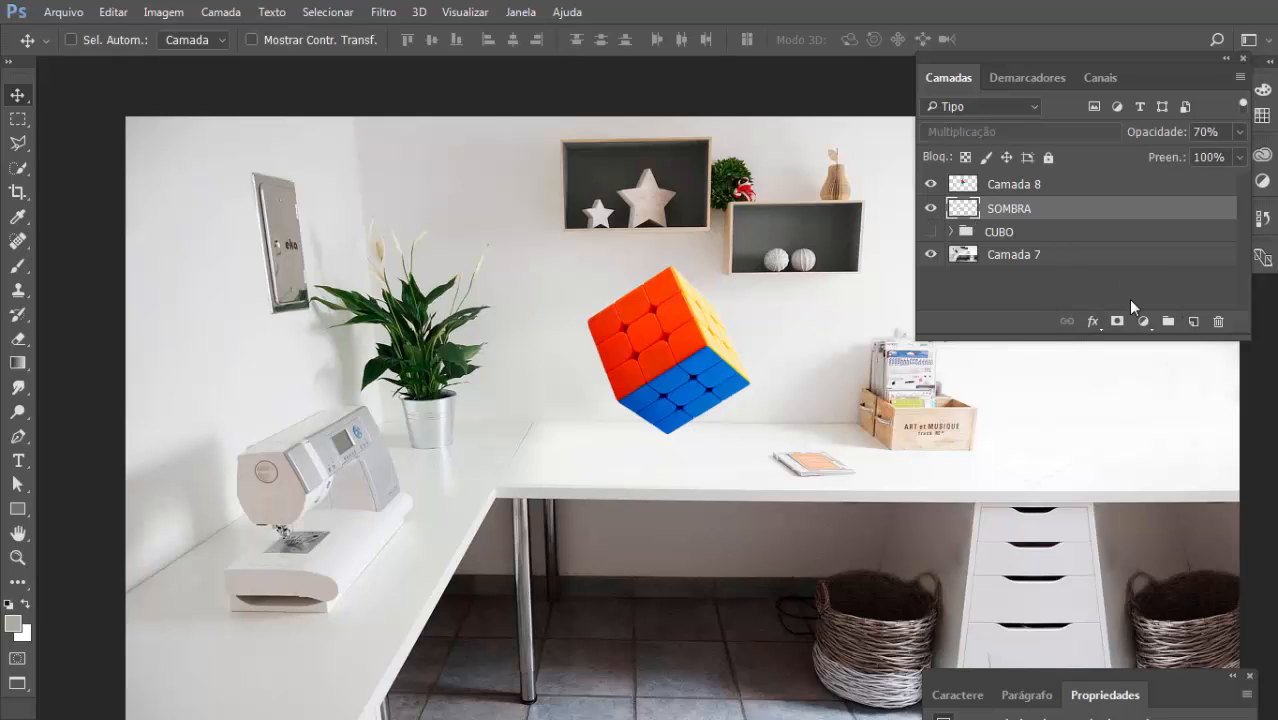
left_click(931, 209)
- Add a layer mask to SOMBRA and fade the shadow's left end with a linear black-and-white gradient
left_click(1117, 322)
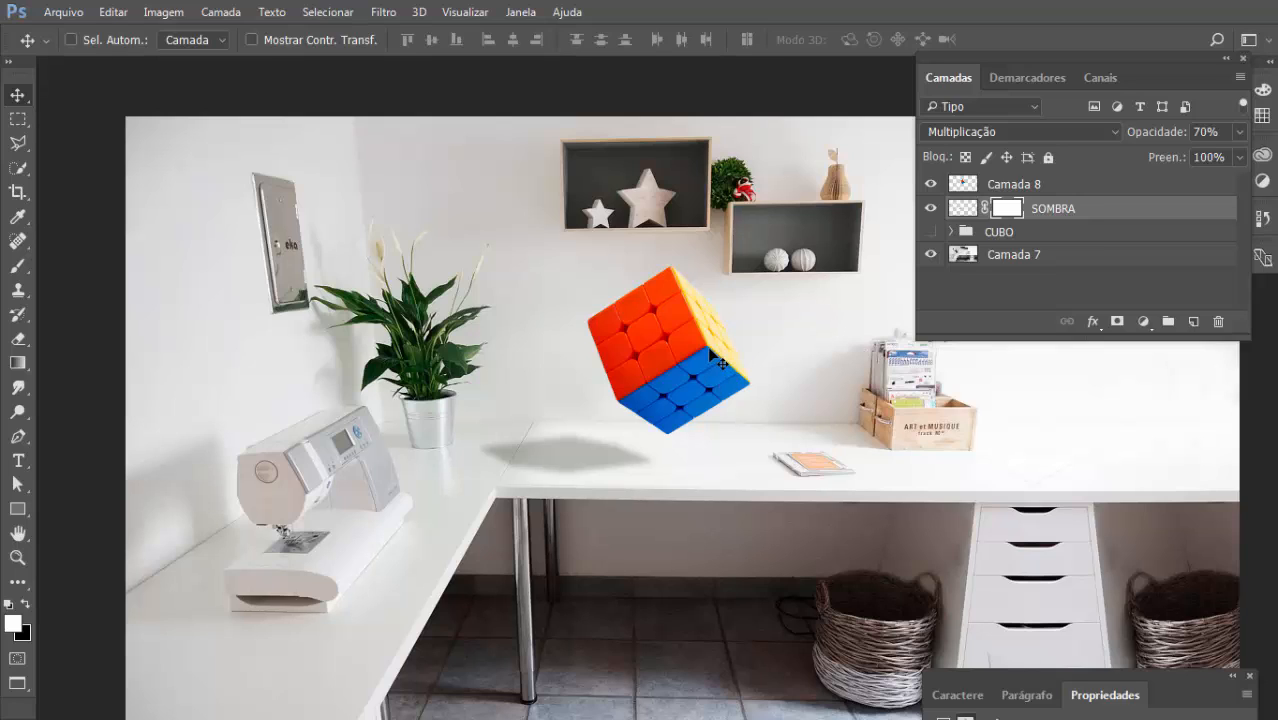
key("g")
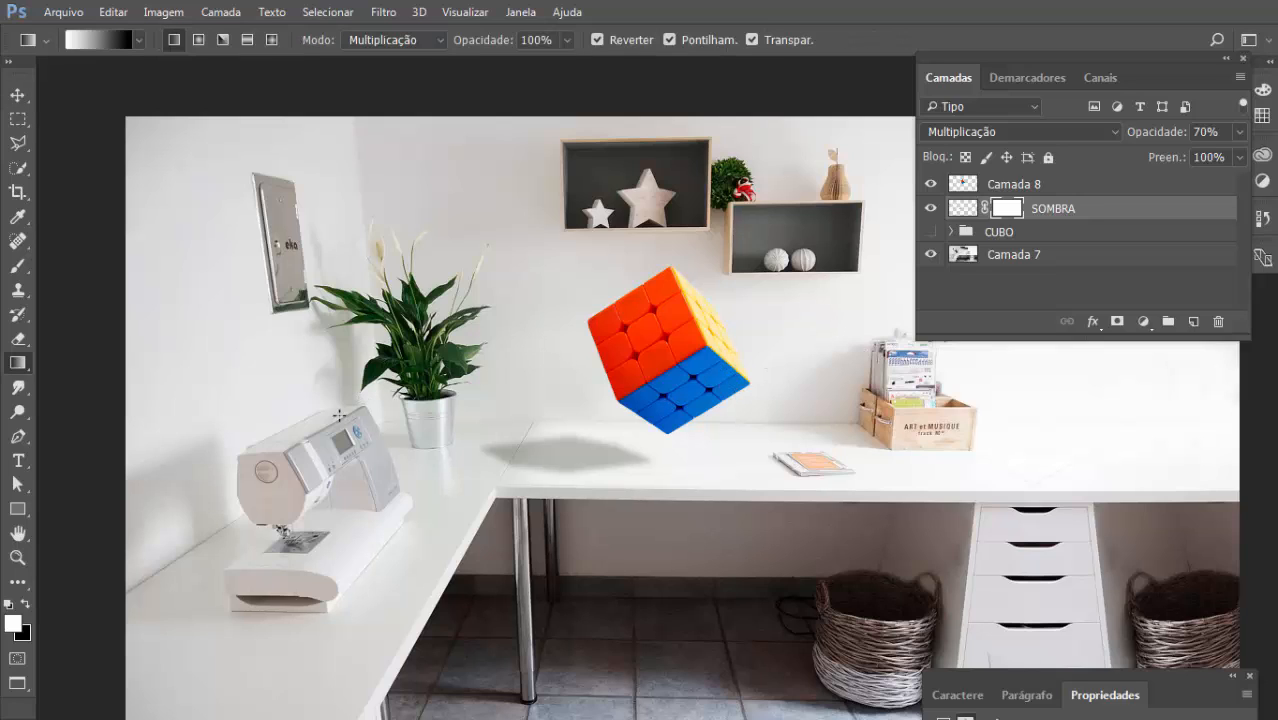
left_click_drag(339, 414, 684, 464)
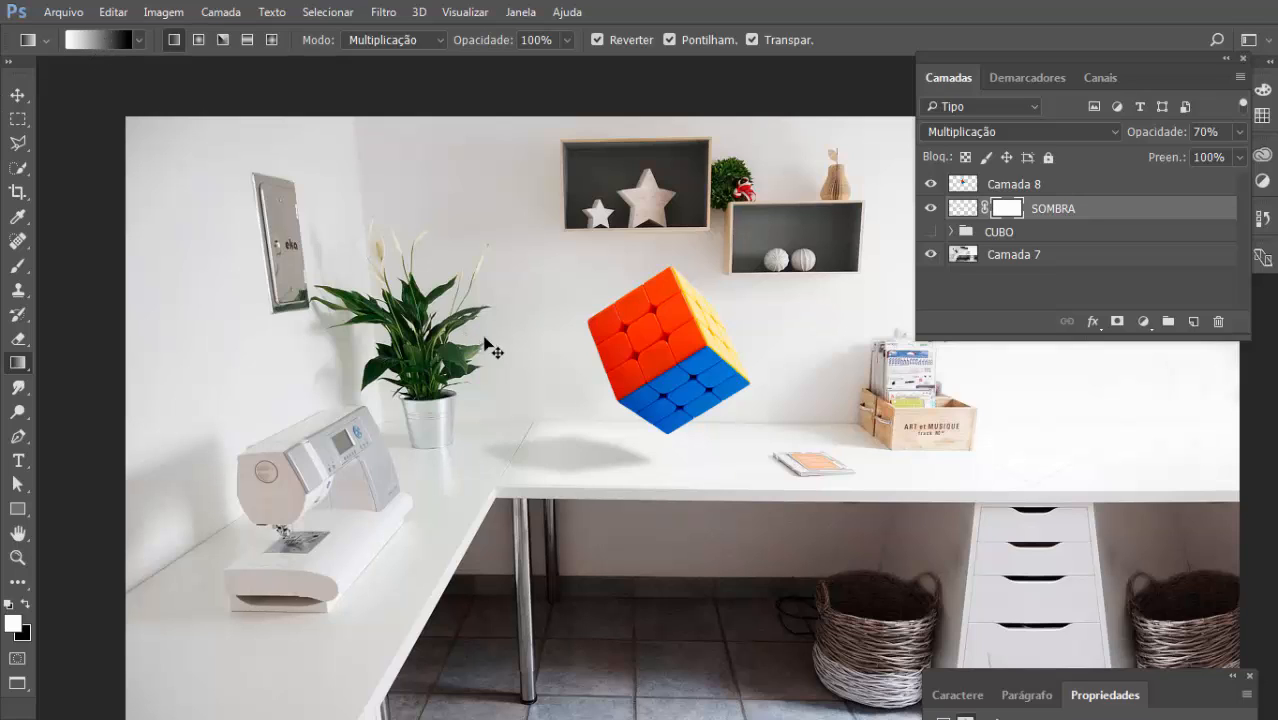
key("ctrl+z")
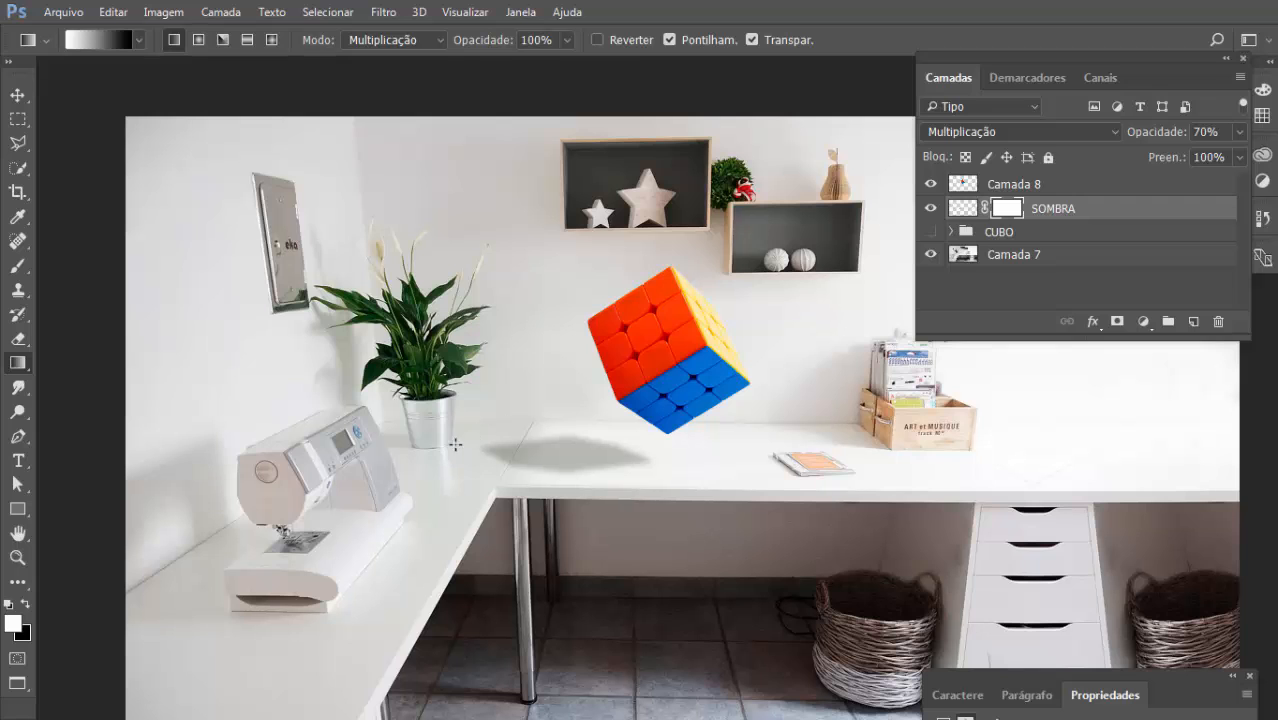
mouse_move(543, 476)
left_mouse_down()
mouse_move(634, 436)
mouse_move(550, 484)
left_mouse_up()
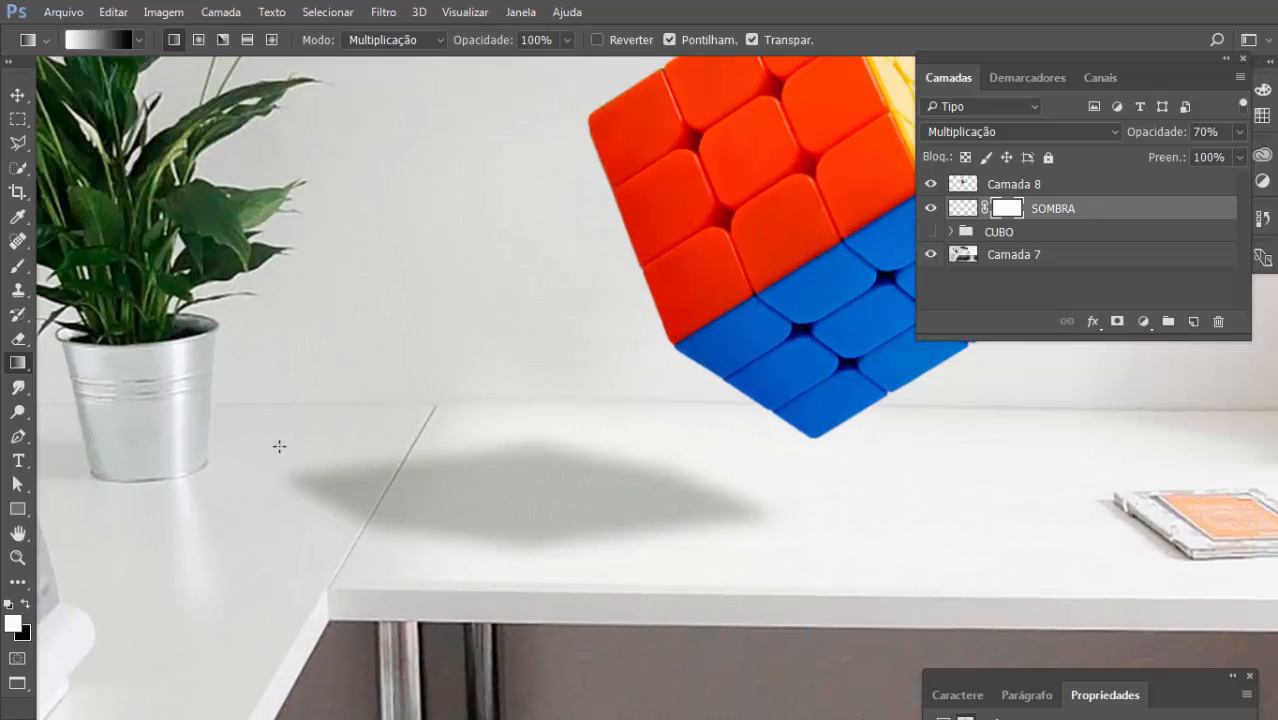
left_click_drag(346, 463, 762, 526)
key("ctrl+z")
left_click(611, 40)
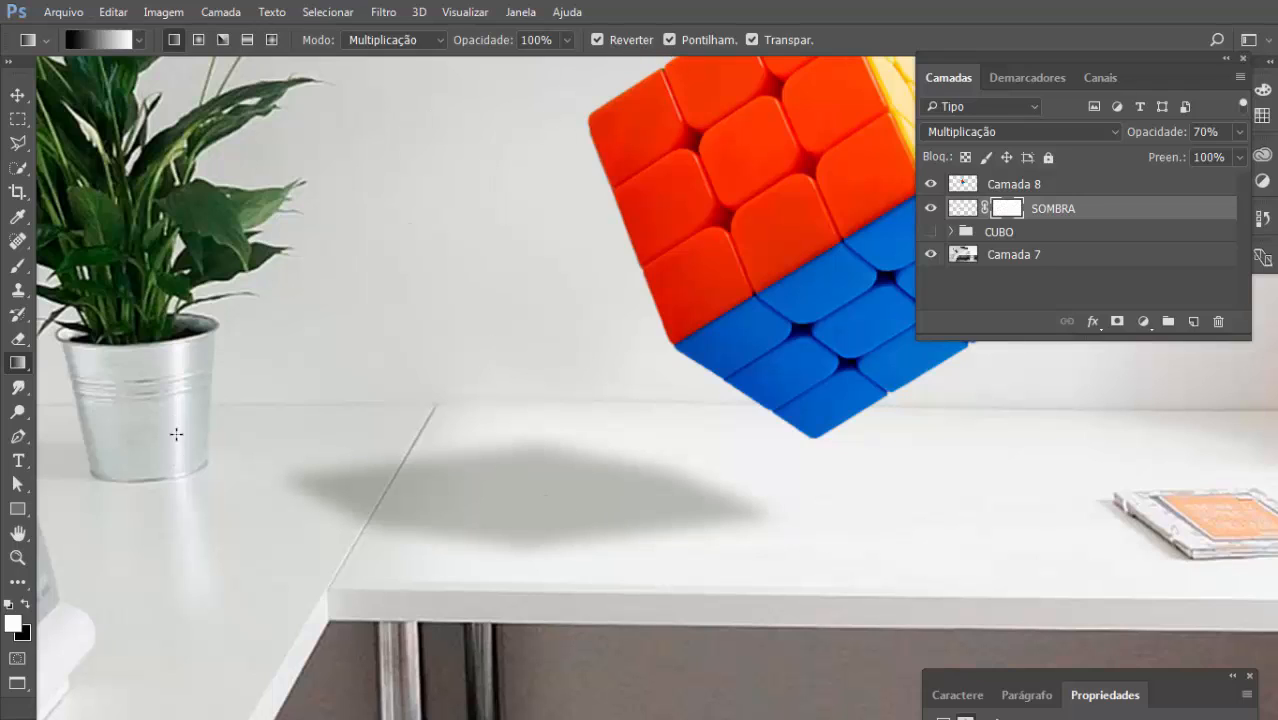
left_click_drag(176, 434, 756, 536)
key("ctrl+z")
- Fade the shadow's left end with a reversed linear gradient on the SOMBRA mask, running from the plant pot past the shadow's right tip
left_click_drag(50, 400, 790, 546)
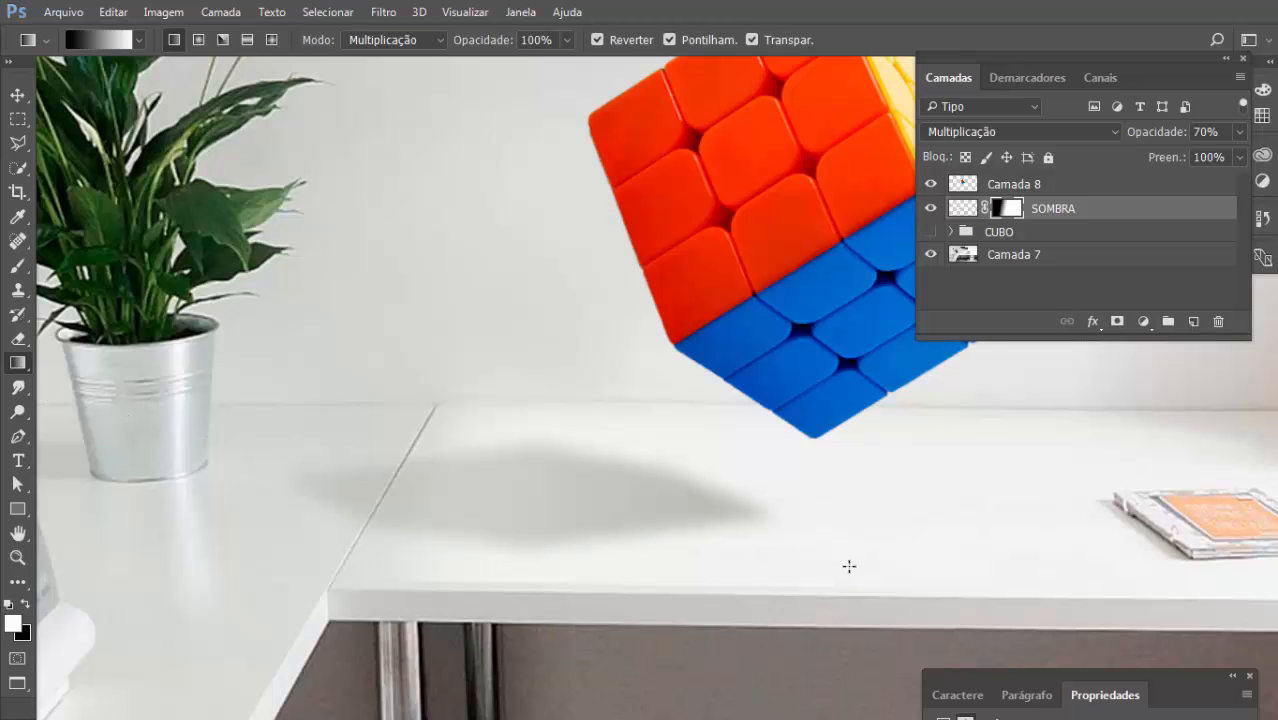
key("ctrl+minus")
key("ctrl+minus")
key("ctrl+minus")
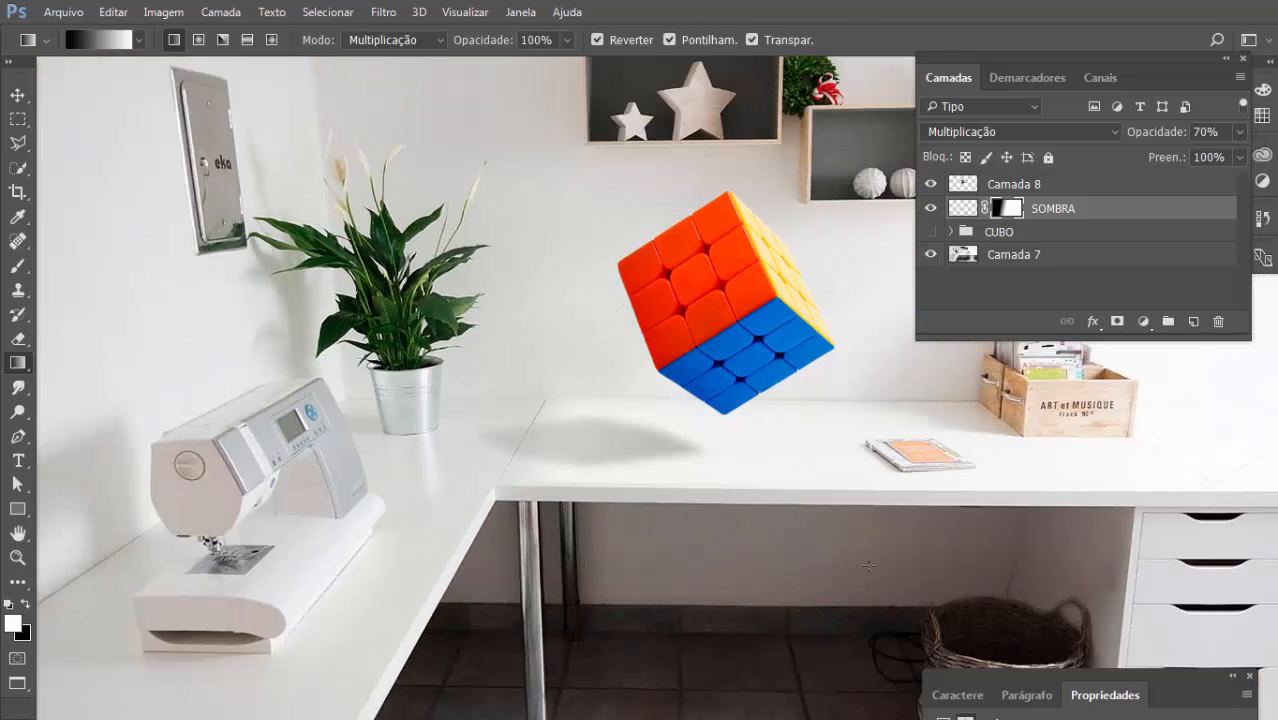
- Try nudging the shadow on the desk, undo the move, and set the SOMBRA layer's opacity to 55%
key("v")
left_click_drag(574, 495, 640, 534)
left_click(686, 496, "ctrl")
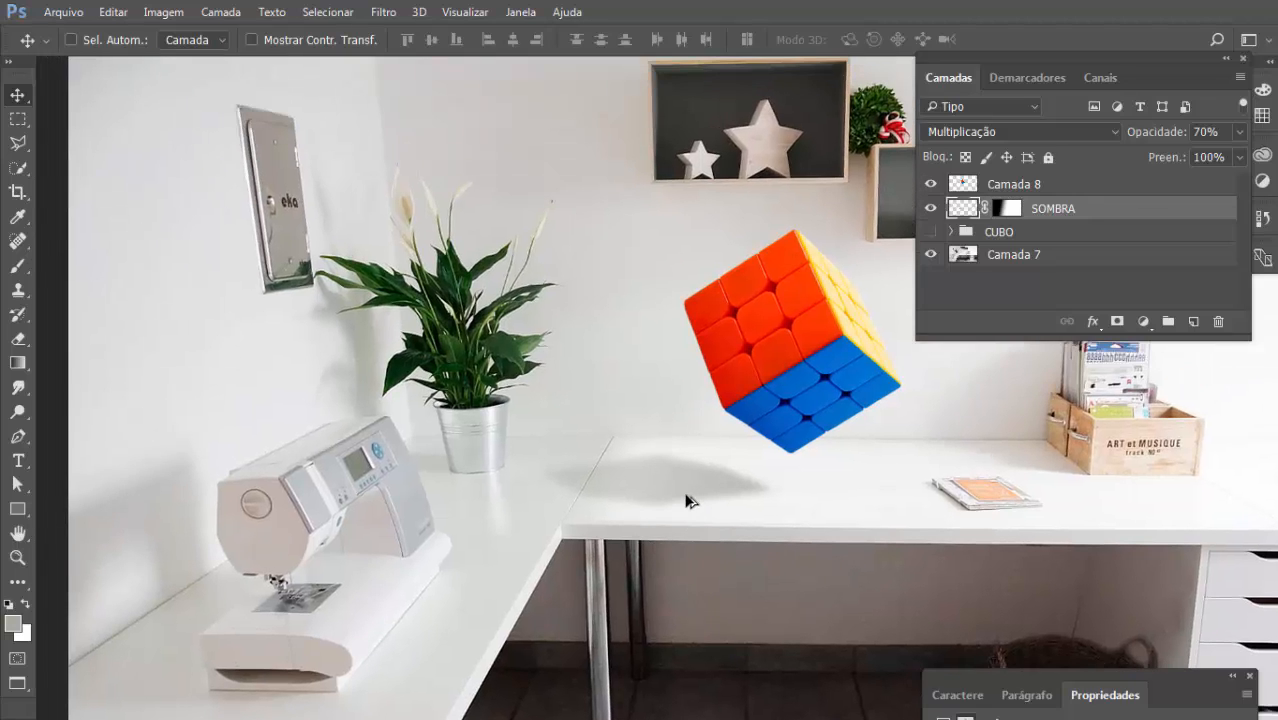
left_click_drag(702, 485, 698, 490)
key("ctrl+z")
key("5")
key("5")
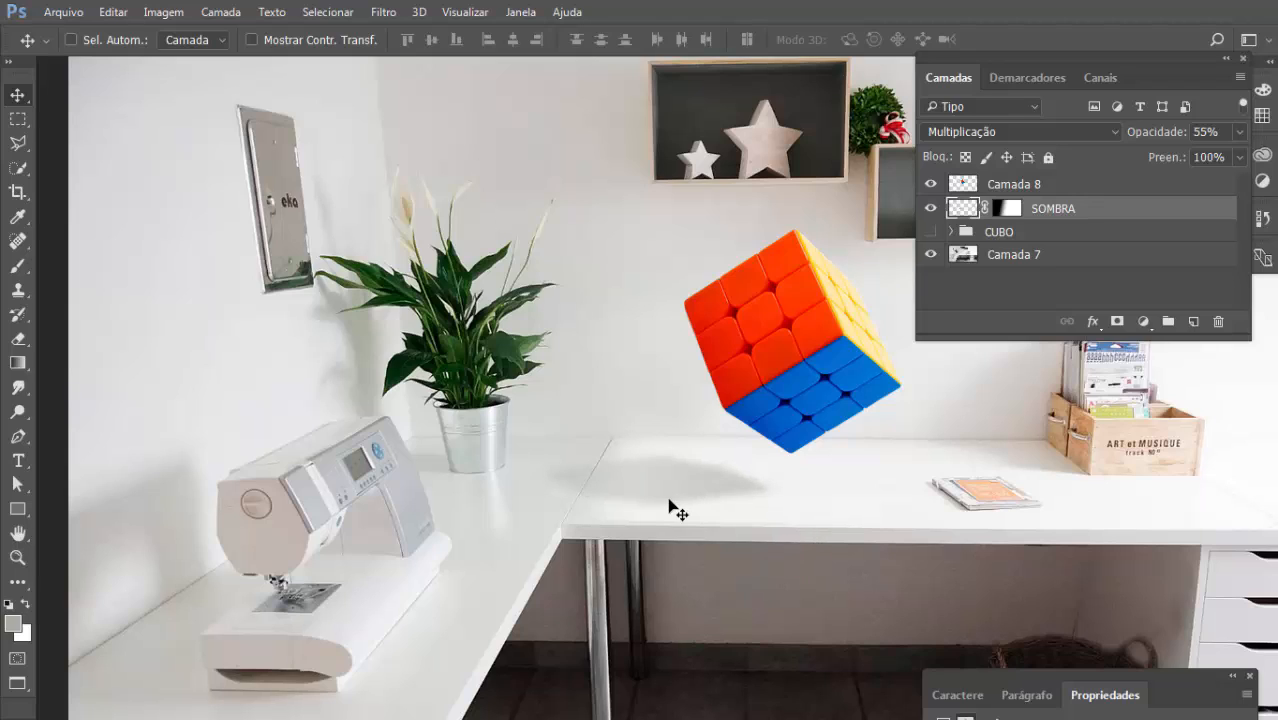
key("5")
left_click_drag(679, 511, 730, 521)
- Examine the whole composition in full-screen view, checking how the cube and its shadow sit above the desk
key("f")
key("f")
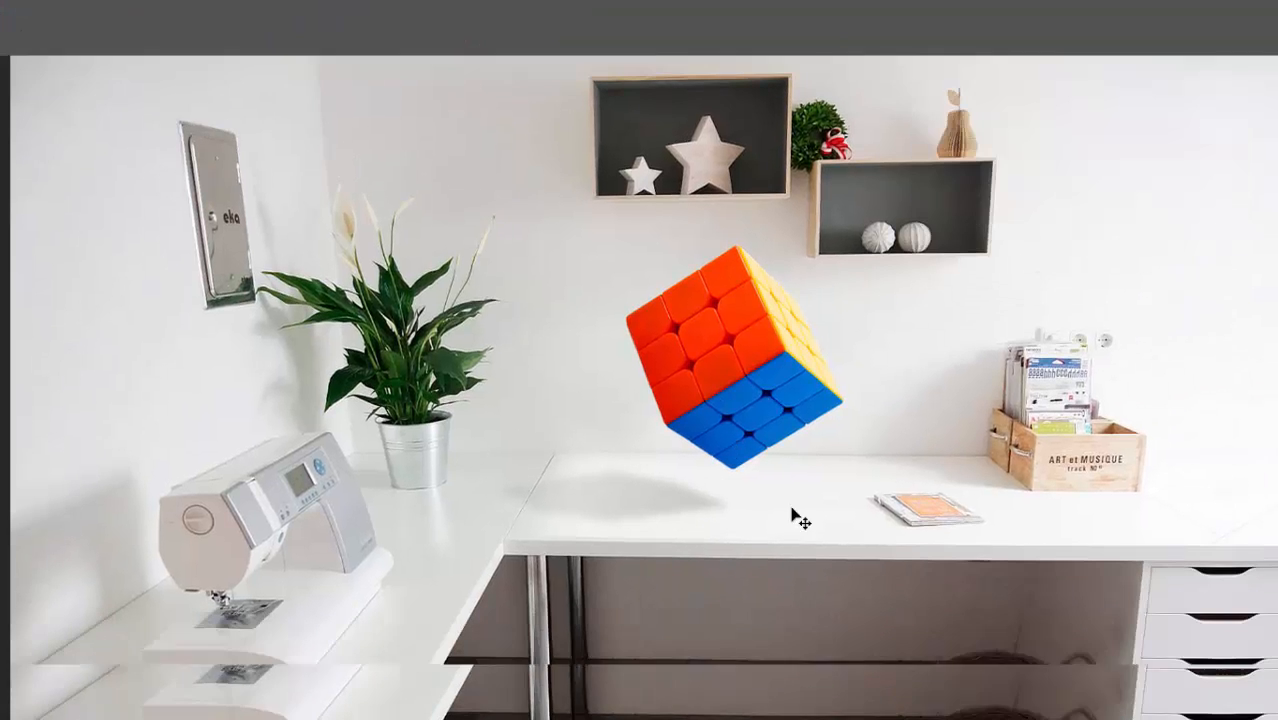
key("f")
key("f")
left_click(1046, 188, "shift")
key("f")
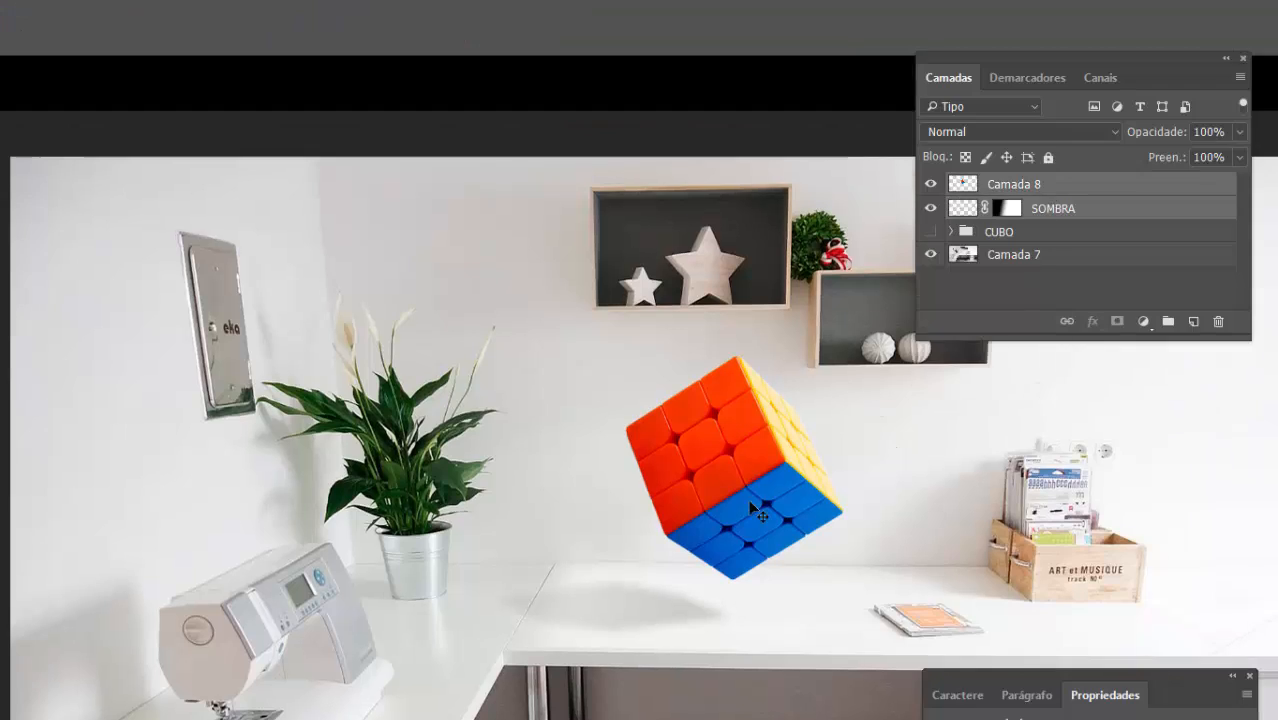
left_click_drag(948, 358, 701, 516)
key("space")
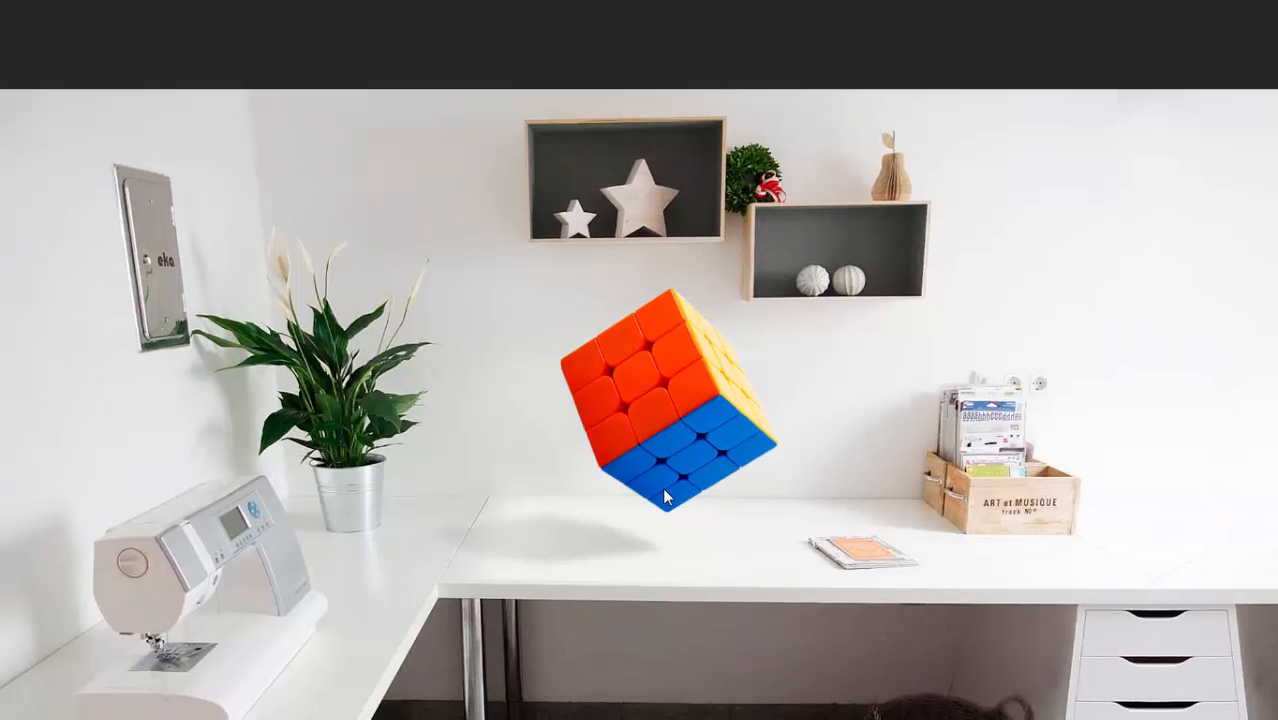
key("f")
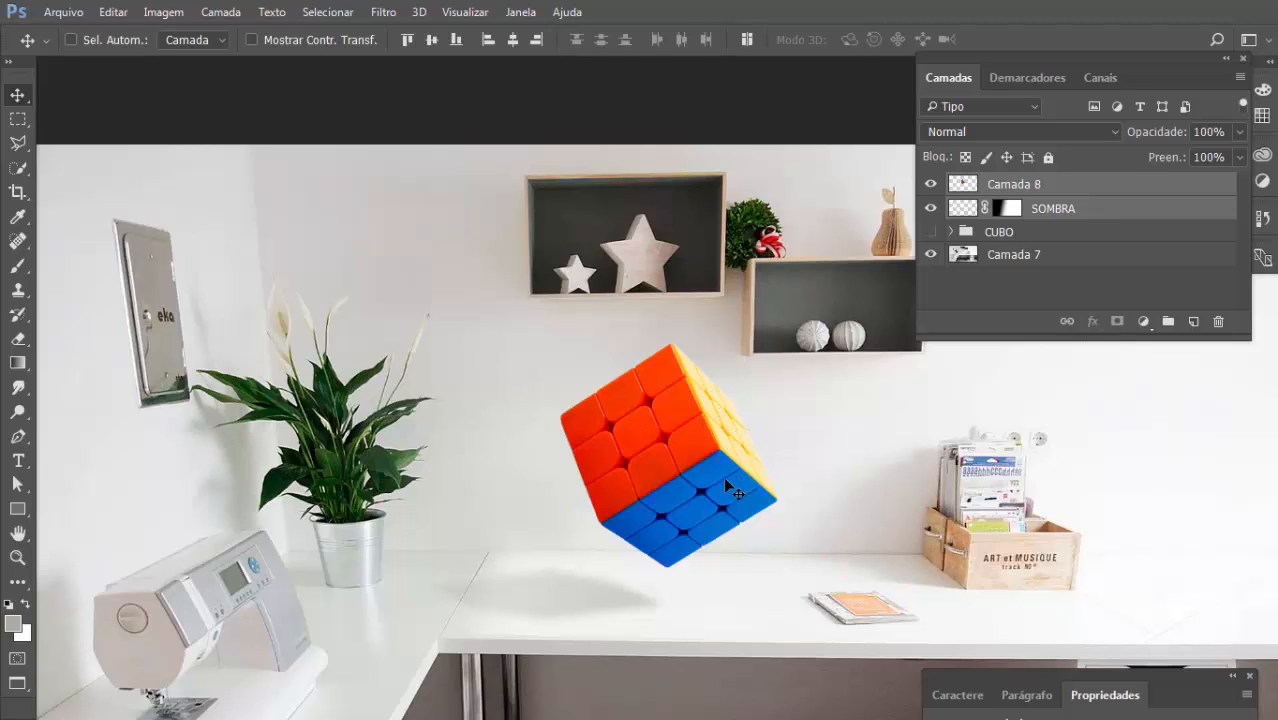
- Outline the cube's right and left halves with grey brush strokes on a new layer above Camada 8
left_click(1135, 183)
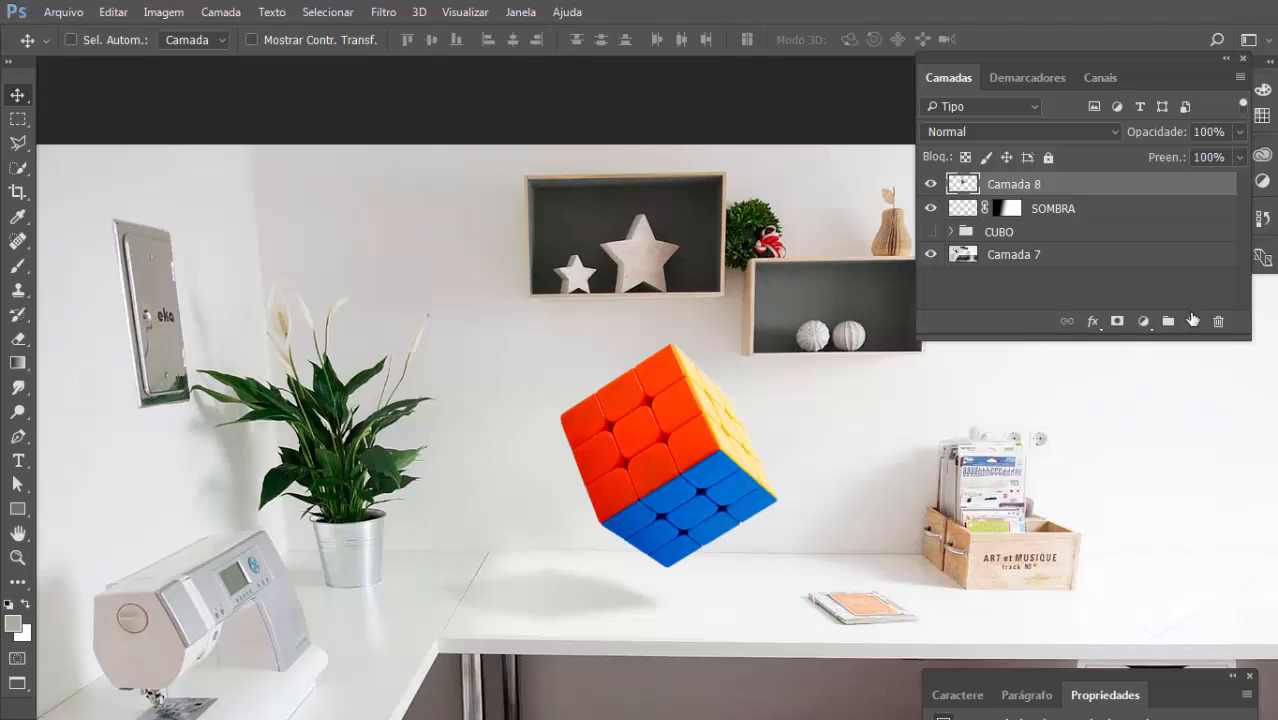
left_click(1193, 321)
key("b")
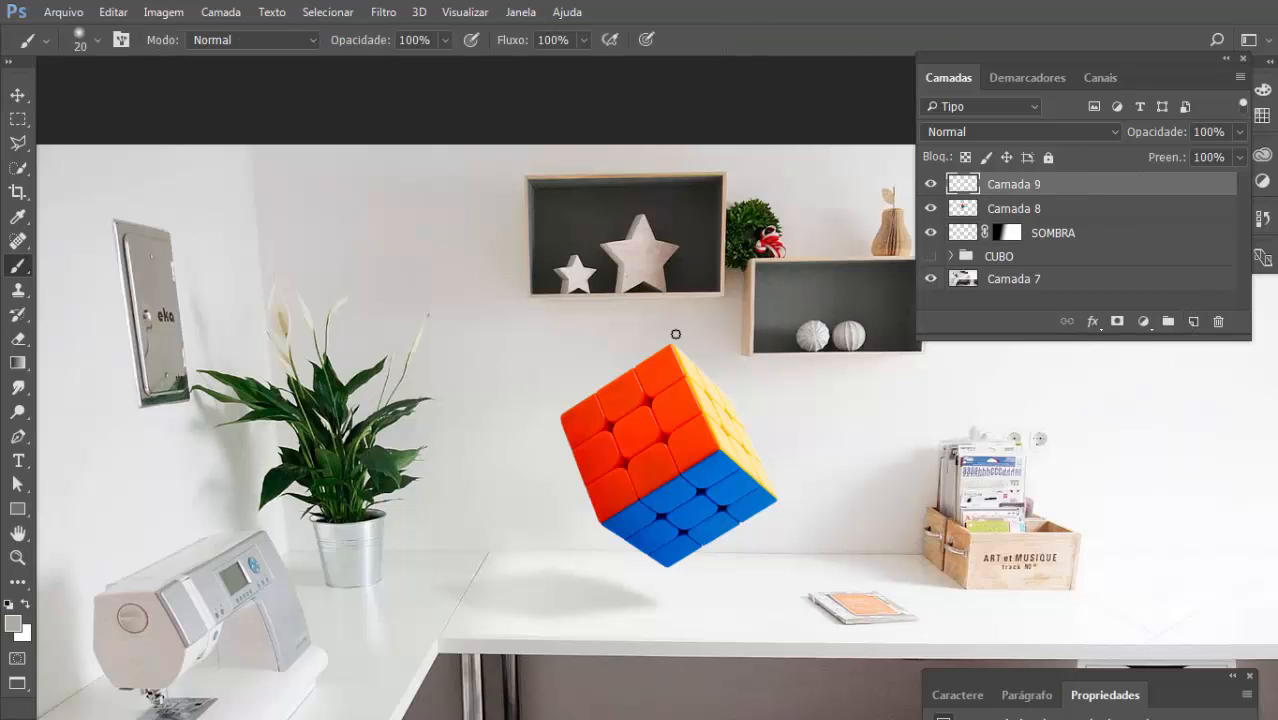
mouse_move(676, 334)
left_mouse_down()
mouse_move(654, 579)
mouse_move(801, 540)
mouse_move(818, 425)
left_mouse_up()
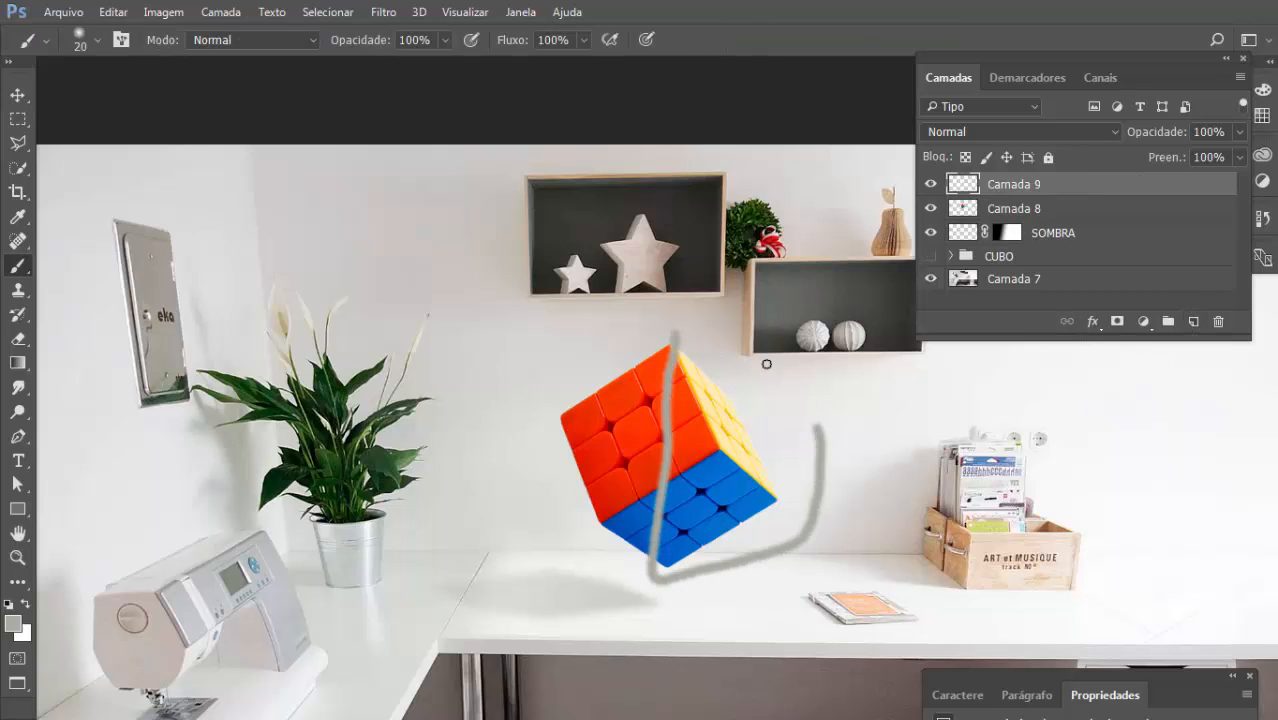
left_click_drag(766, 364, 667, 351)
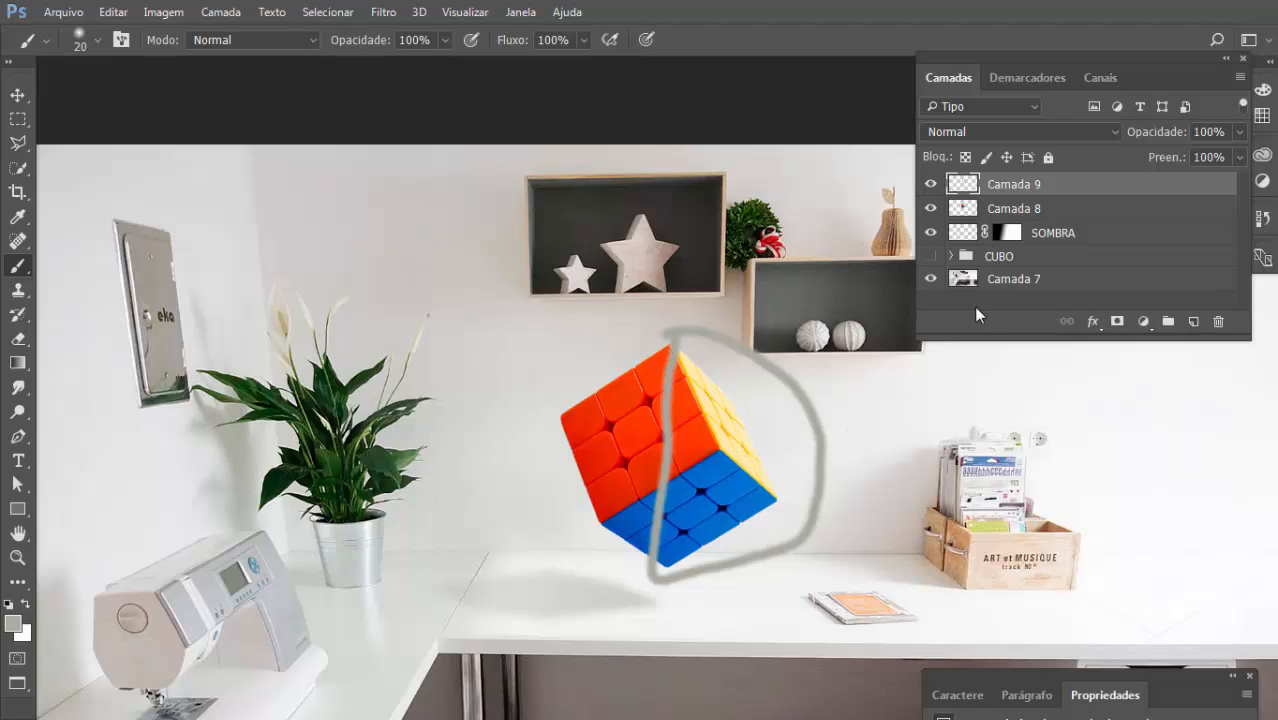
mouse_move(653, 332)
left_mouse_down()
mouse_move(545, 337)
mouse_move(536, 462)
mouse_move(579, 579)
mouse_move(640, 586)
left_mouse_up()
left_click_drag(651, 543, 677, 343)
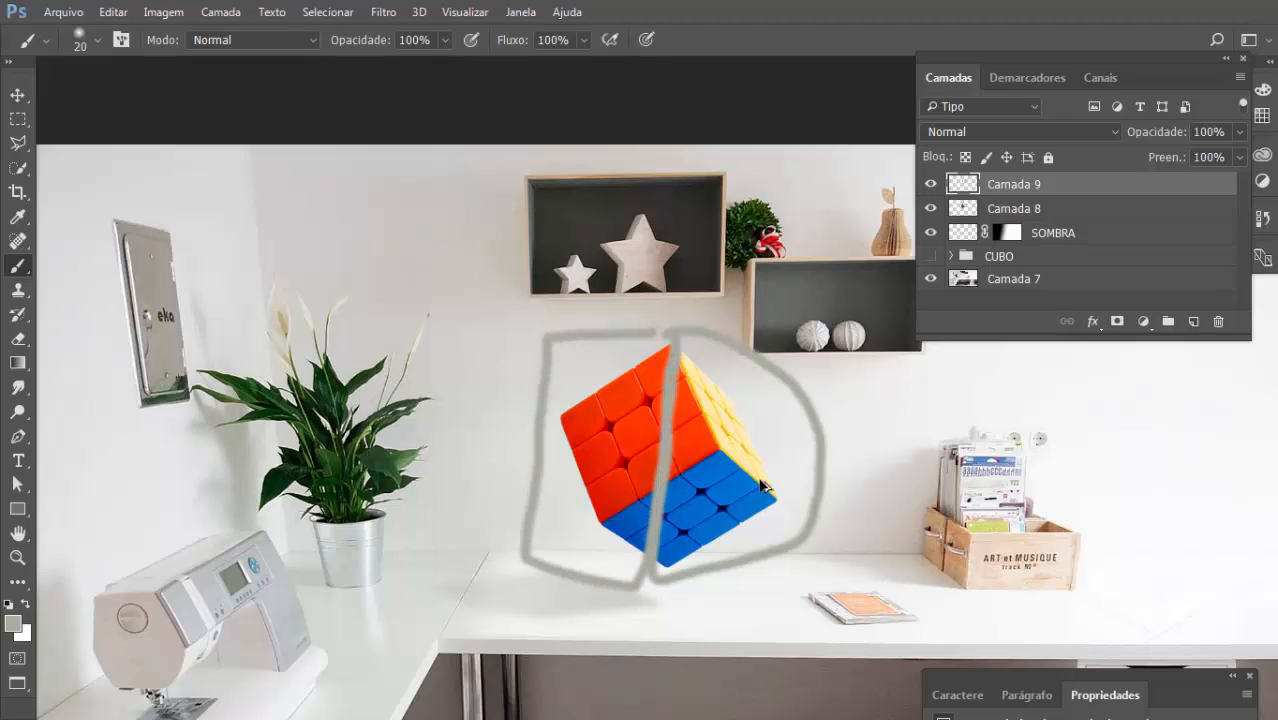
- Undo the brush strokes around the cube and delete the temporary layer above Camada 8
key("ctrl+alt+z")
key("ctrl+alt+z")
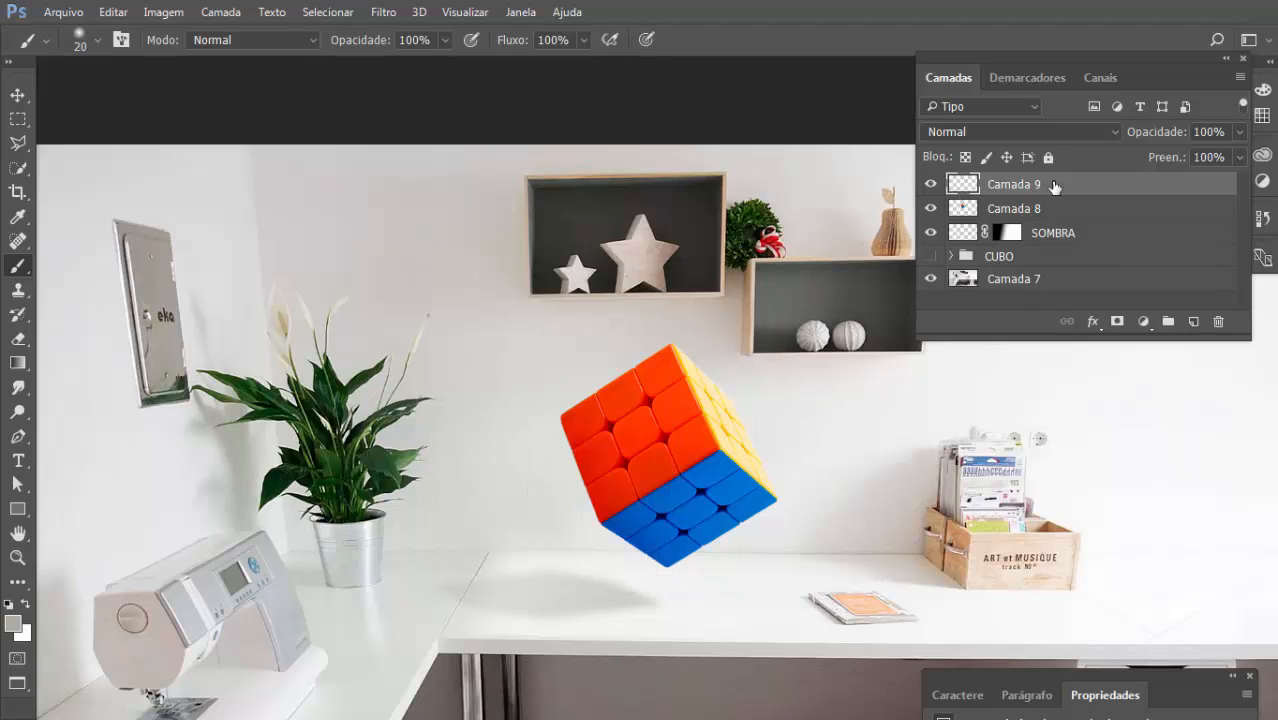
left_click(1218, 321)
left_click(601, 283)
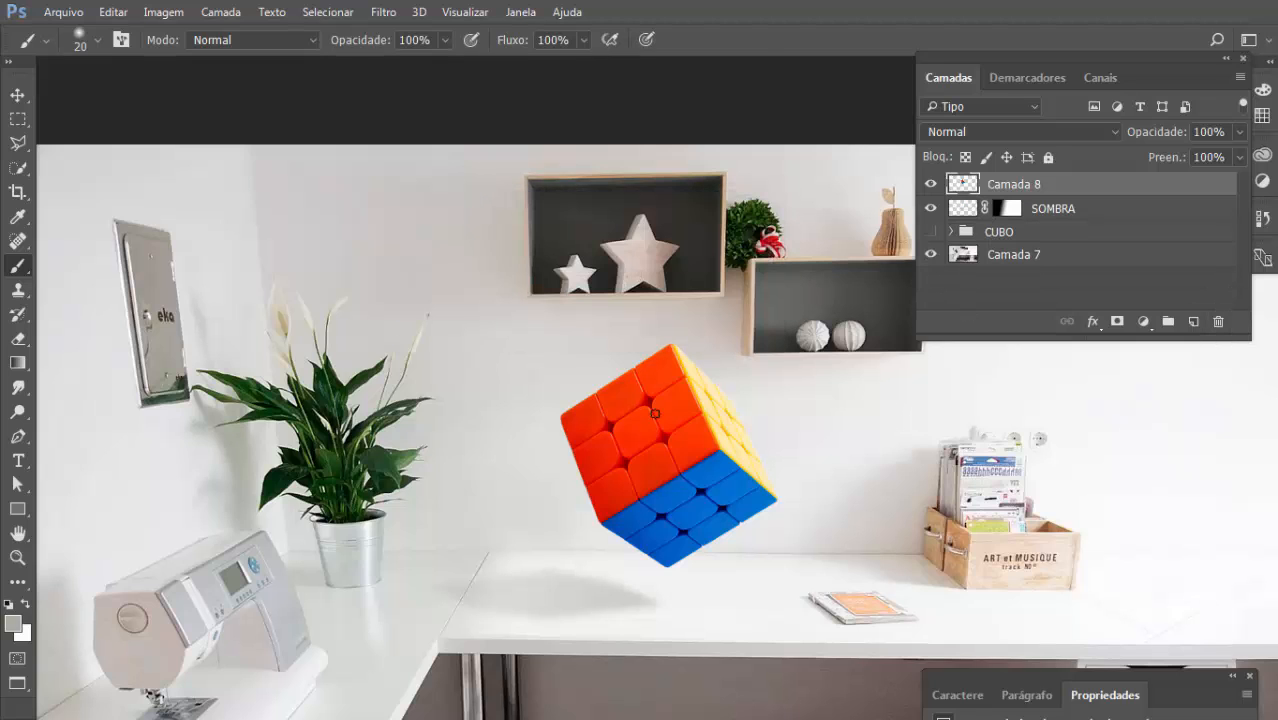
- Add a Matiz/Saturação adjustment clipped to the cube layer Camada 8 and set its Saturação to -19
key("v")
left_click(930, 184)
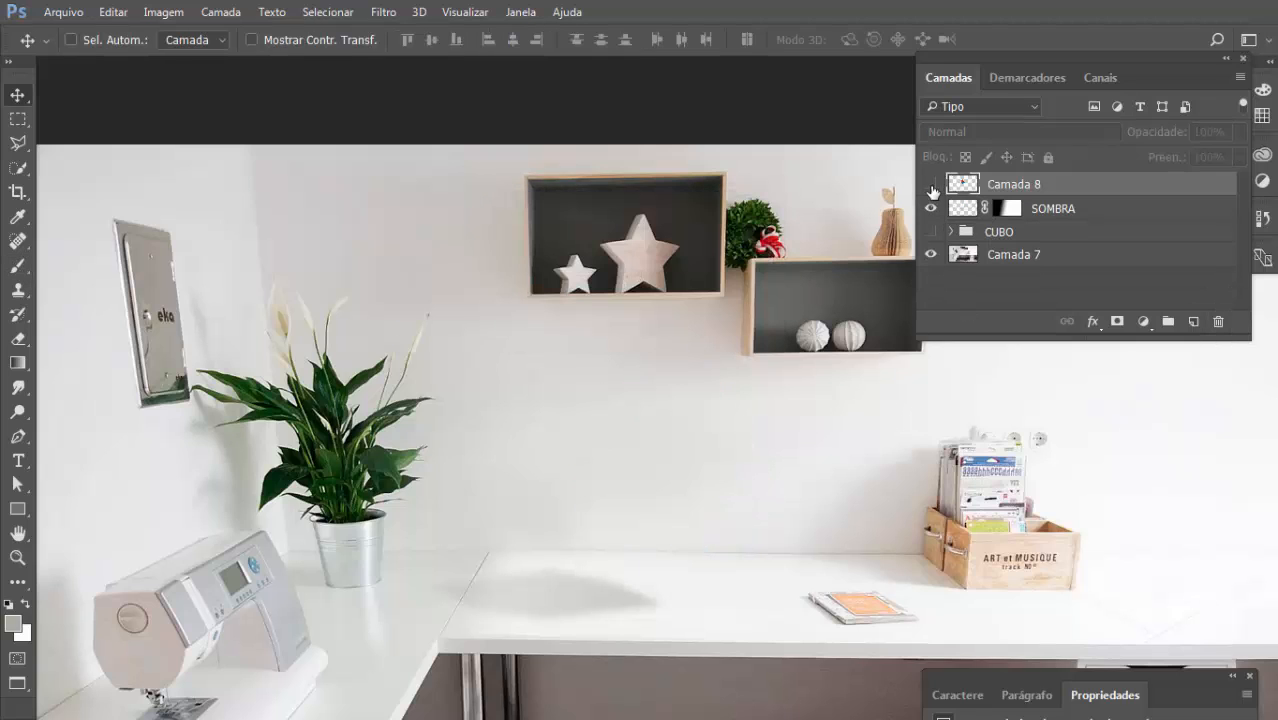
left_click(930, 184)
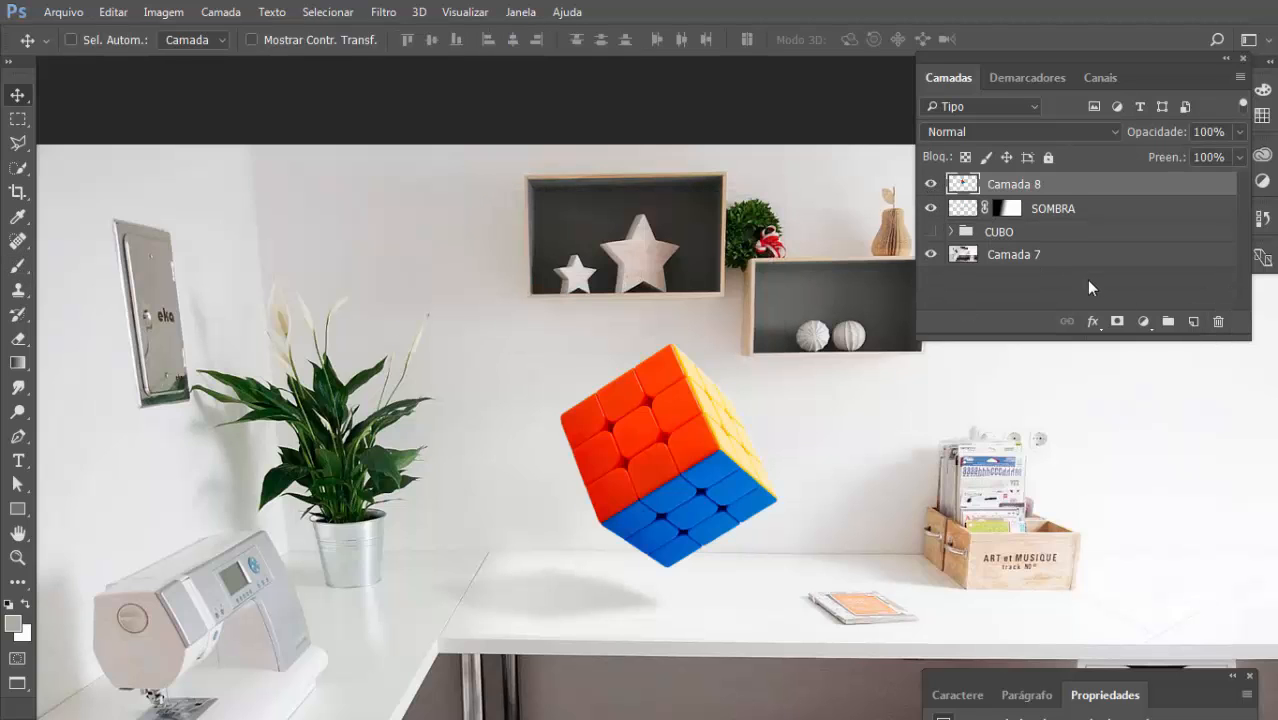
left_click(1143, 322)
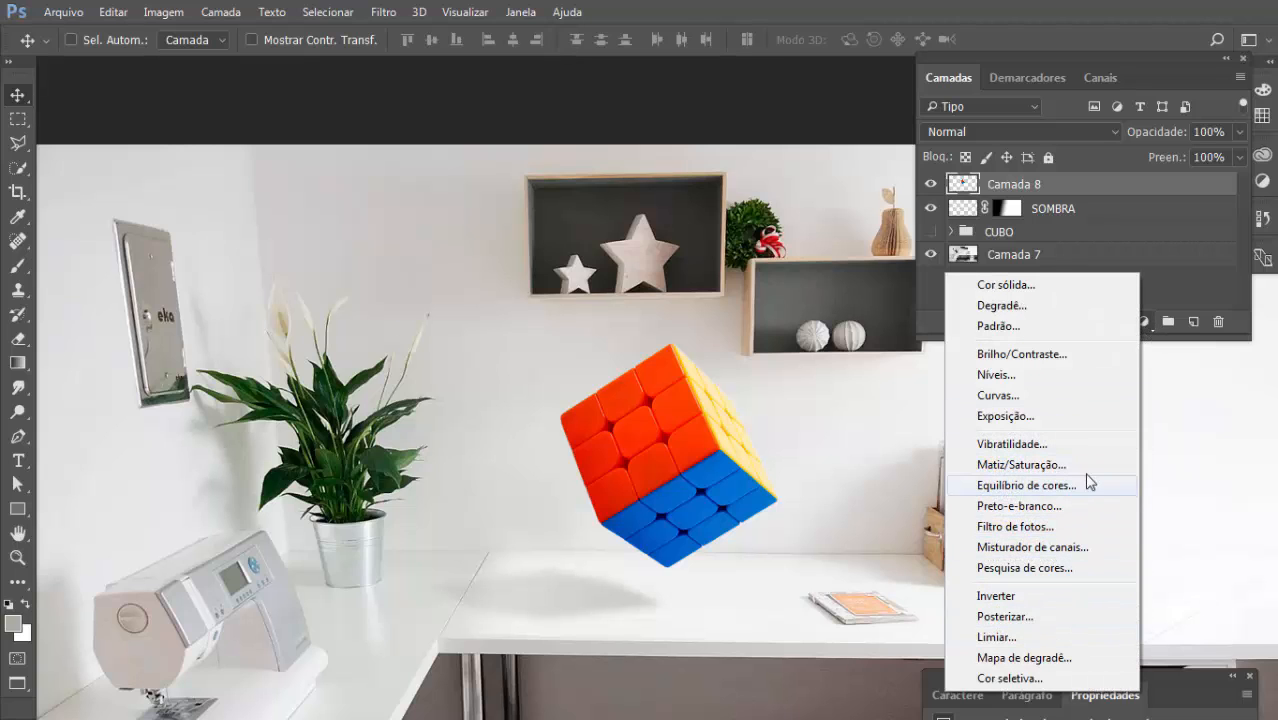
left_click(1021, 465)
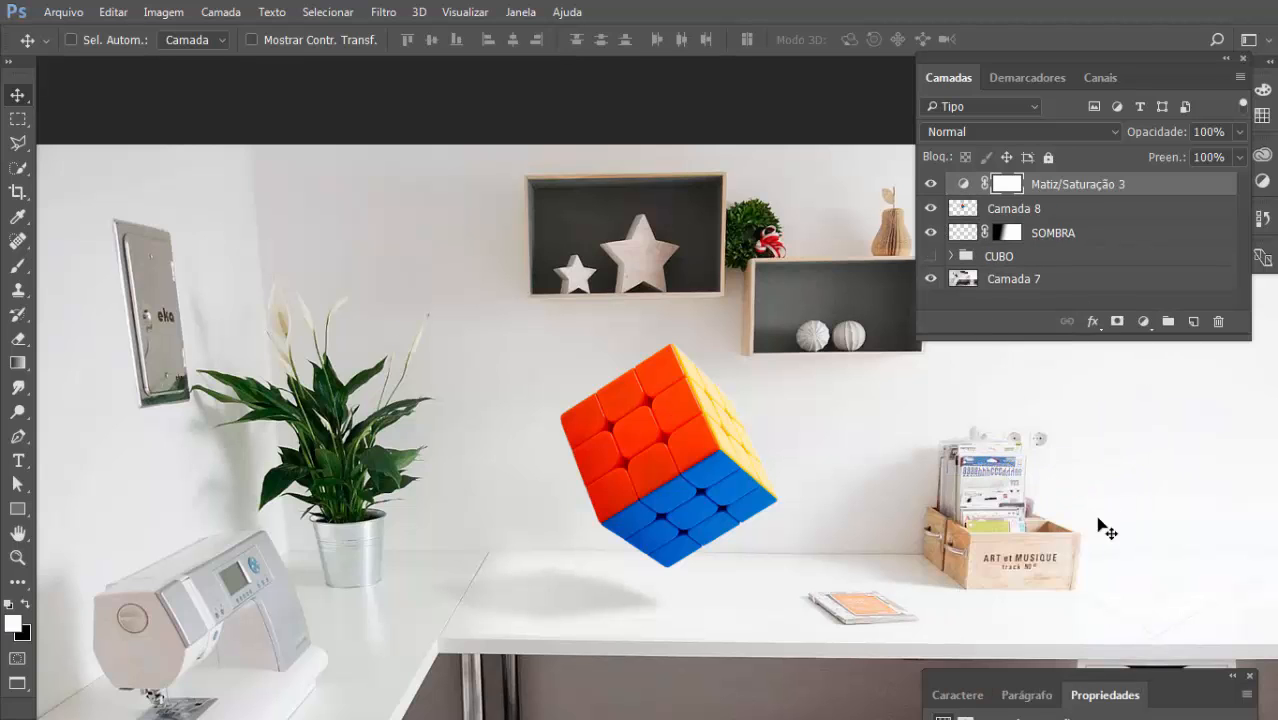
left_click_drag(1145, 683, 1129, 370)
left_click_drag(1067, 553, 1026, 552)
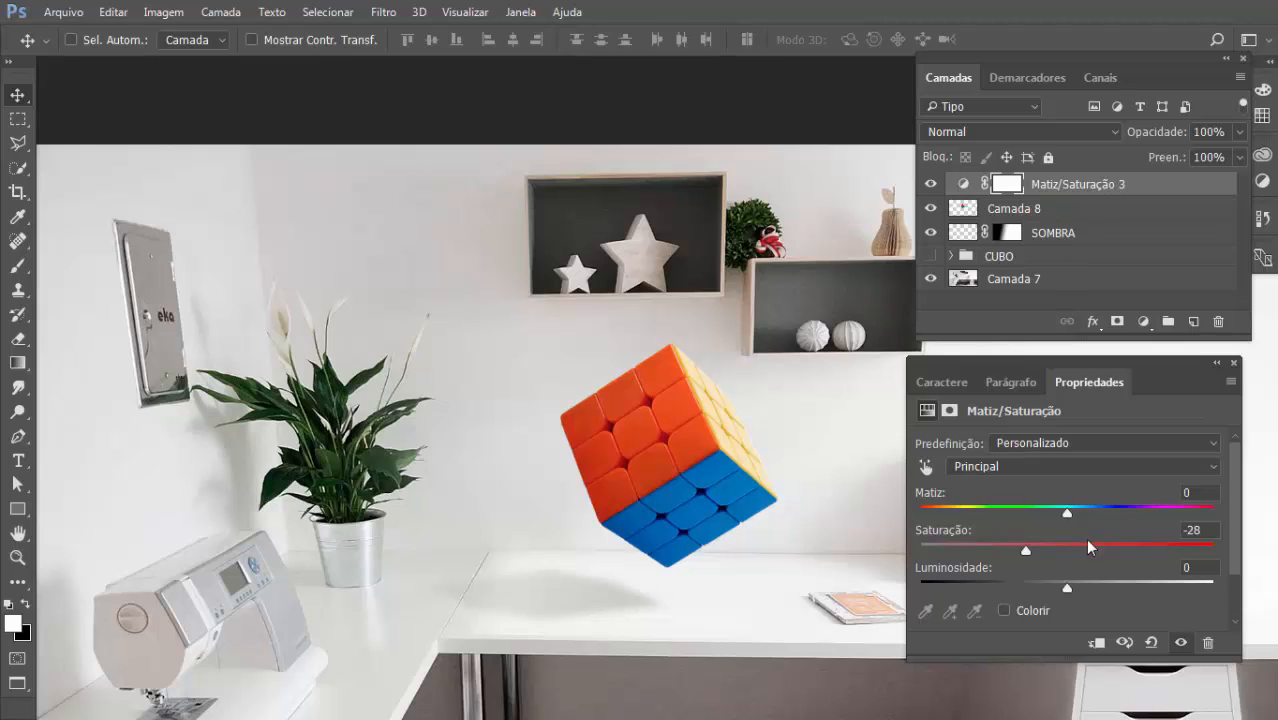
left_click(1097, 642)
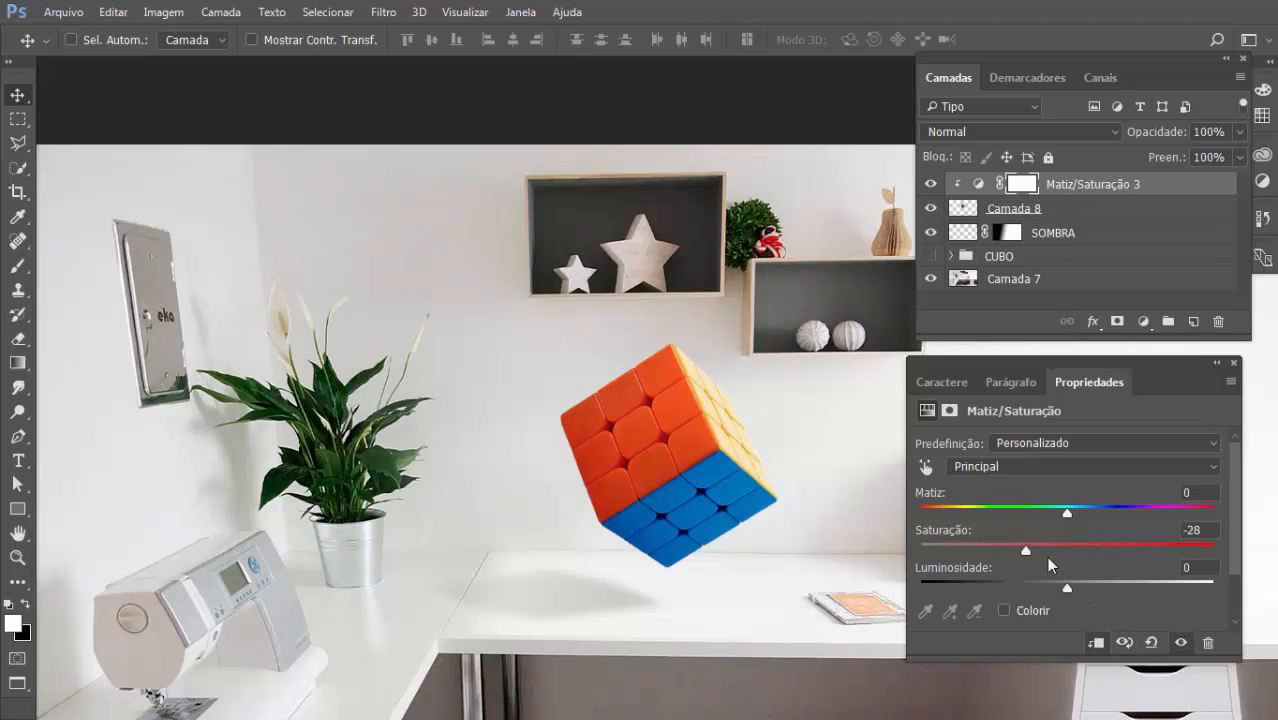
left_click_drag(1022, 545, 1036, 574)
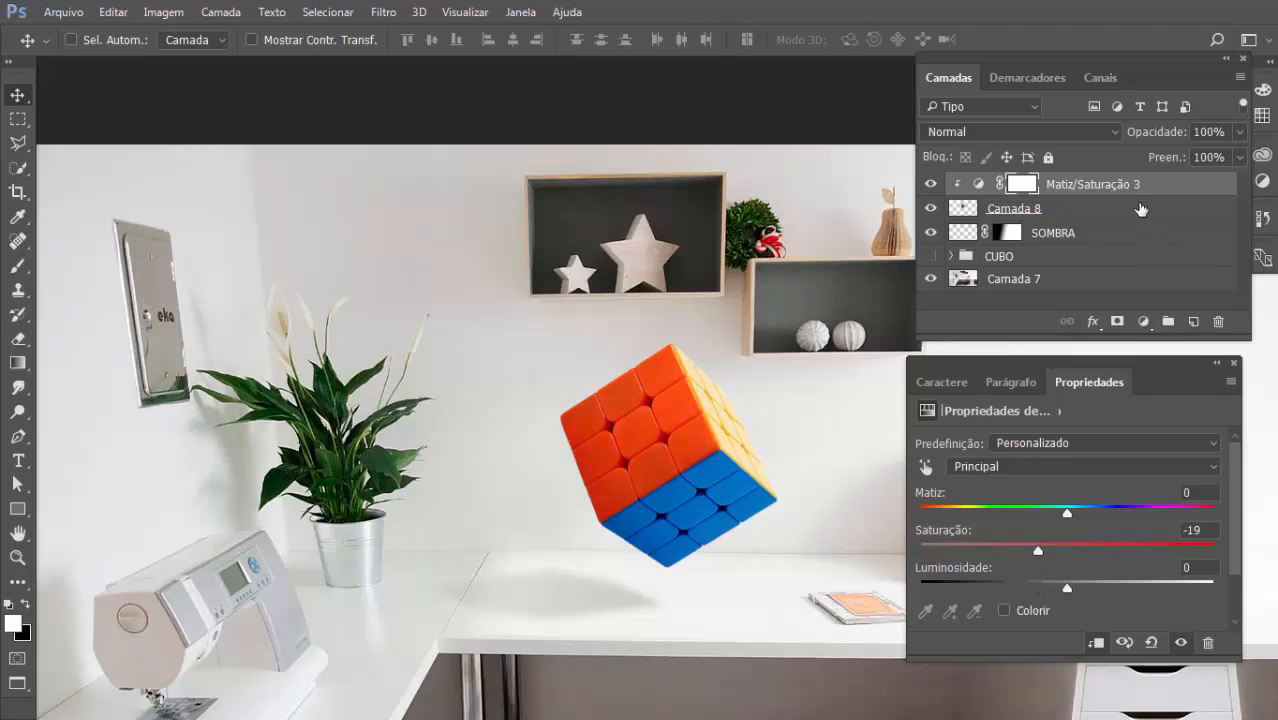
- Add a second Matiz/Saturação adjustment above the first and clip it to the cube layer
left_click(1142, 209)
left_click(1143, 187)
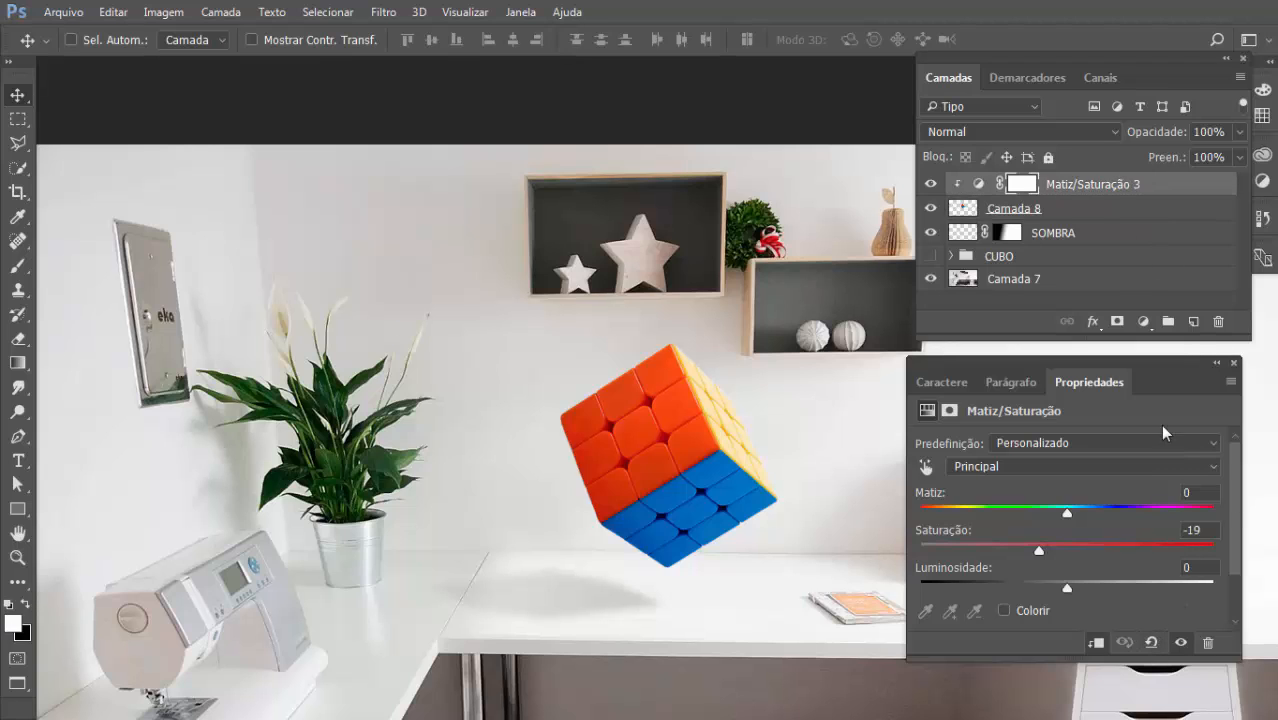
left_click(1143, 322)
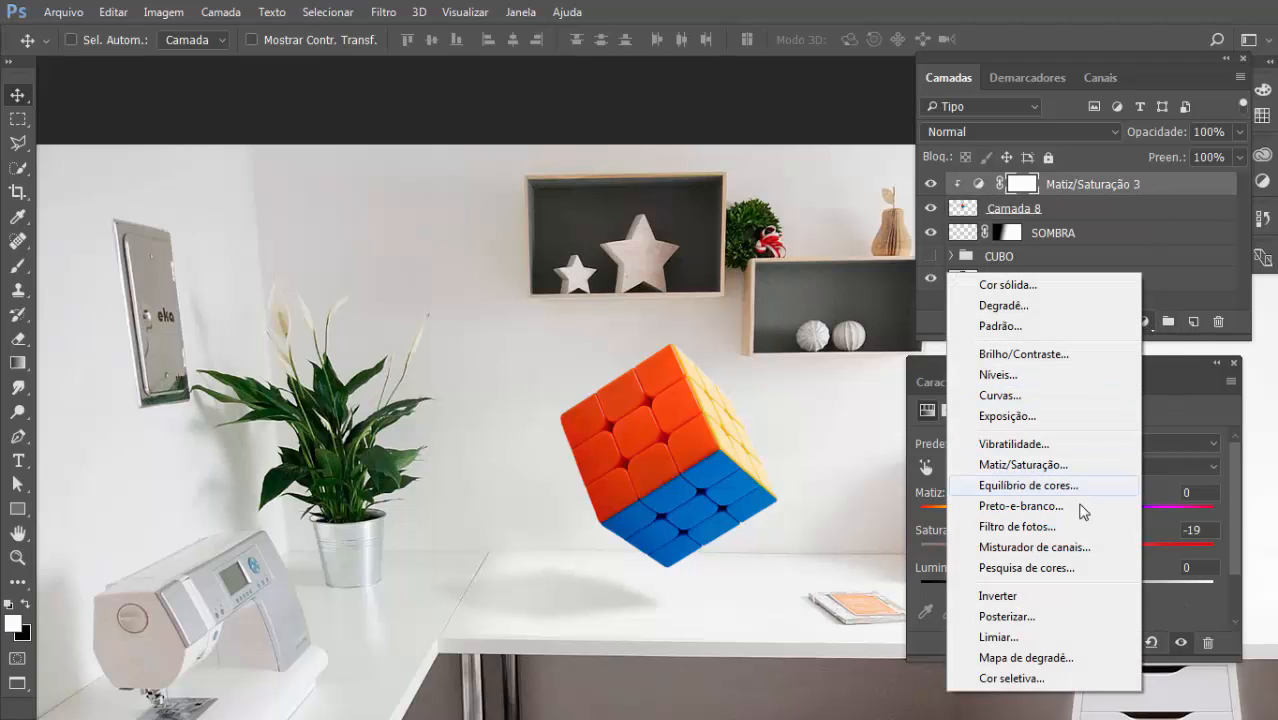
left_click(1075, 466)
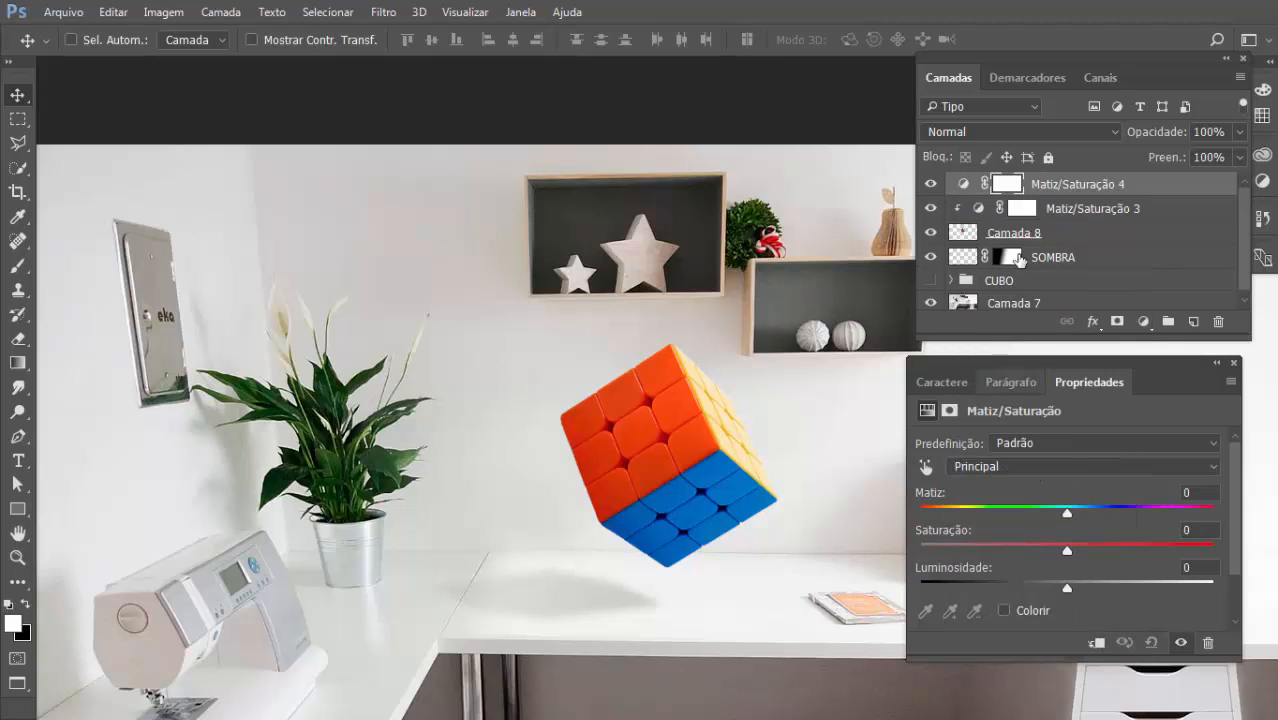
left_click(1120, 643)
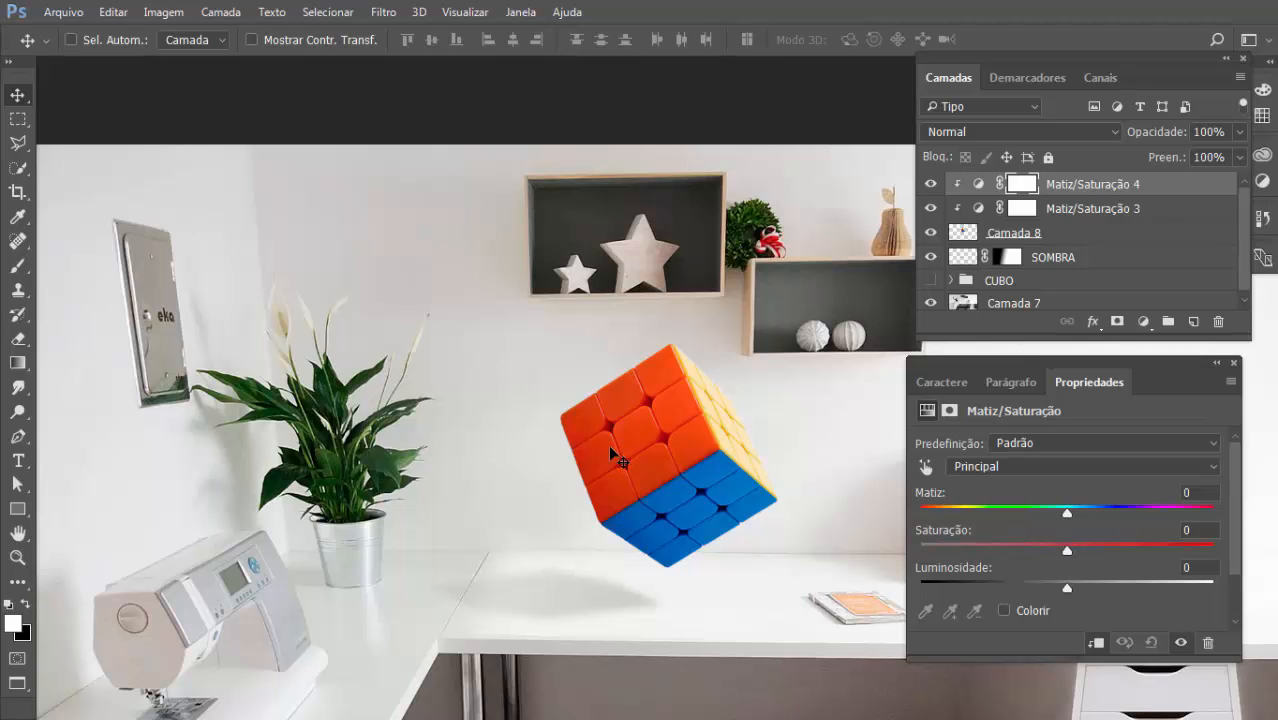
- Darken the cube by lowering the second adjustment's Luminosidade and slightly reduce its Saturação
left_click_drag(1062, 590, 1012, 603)
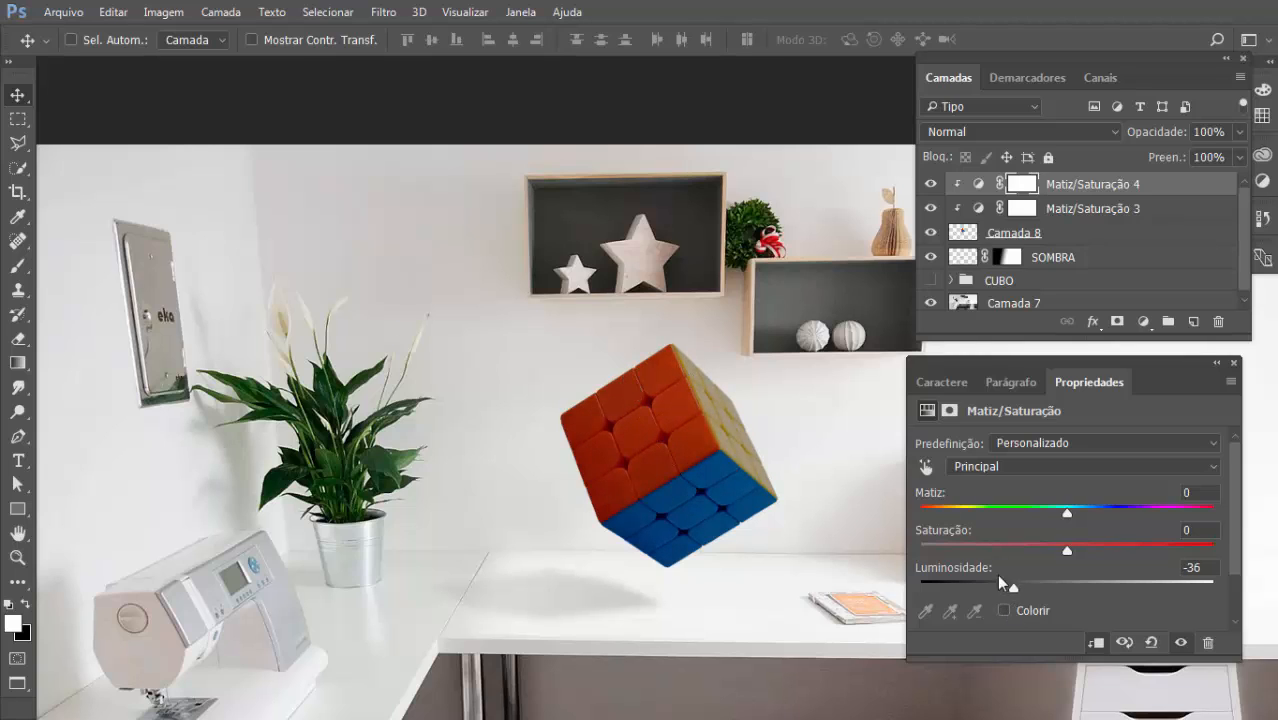
mouse_move(1012, 589)
left_mouse_down()
mouse_move(1032, 582)
mouse_move(1023, 589)
left_mouse_up()
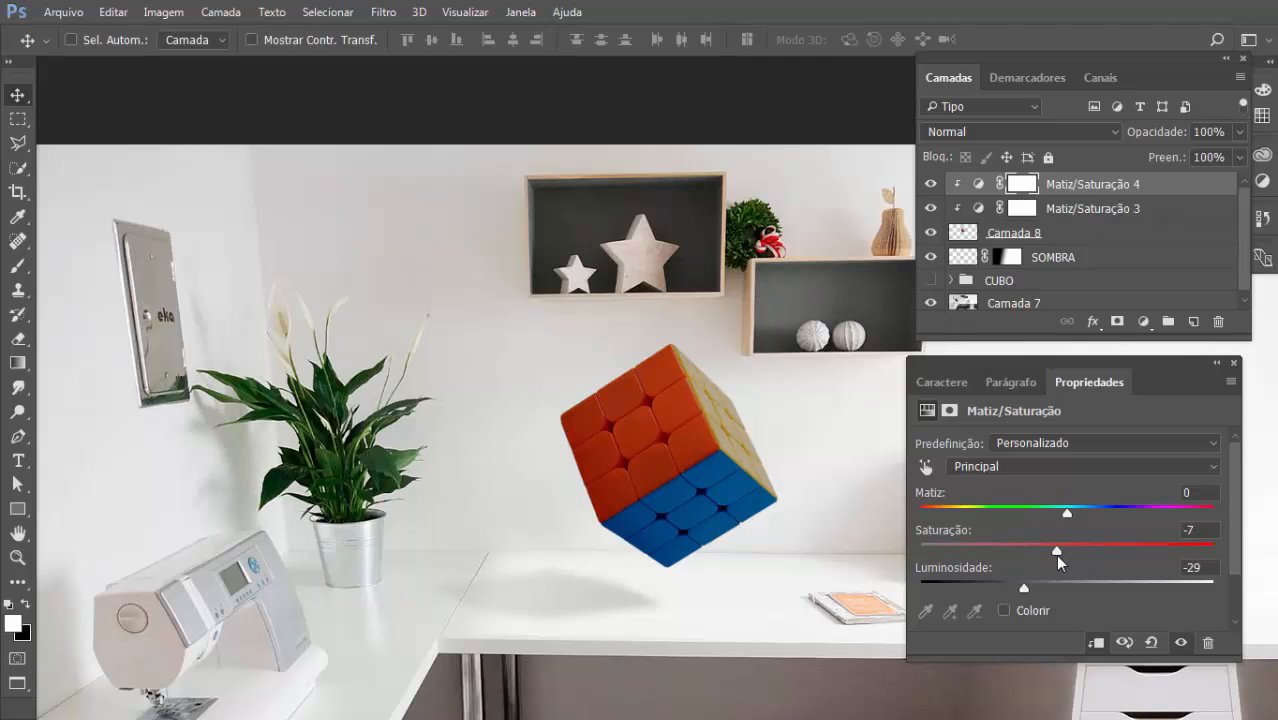
left_click_drag(1057, 553, 1028, 589)
- Paint black with a 600 px soft brush on the Matiz/Saturação 4 mask to remove the darkening from the cube's right side
left_click(1024, 188)
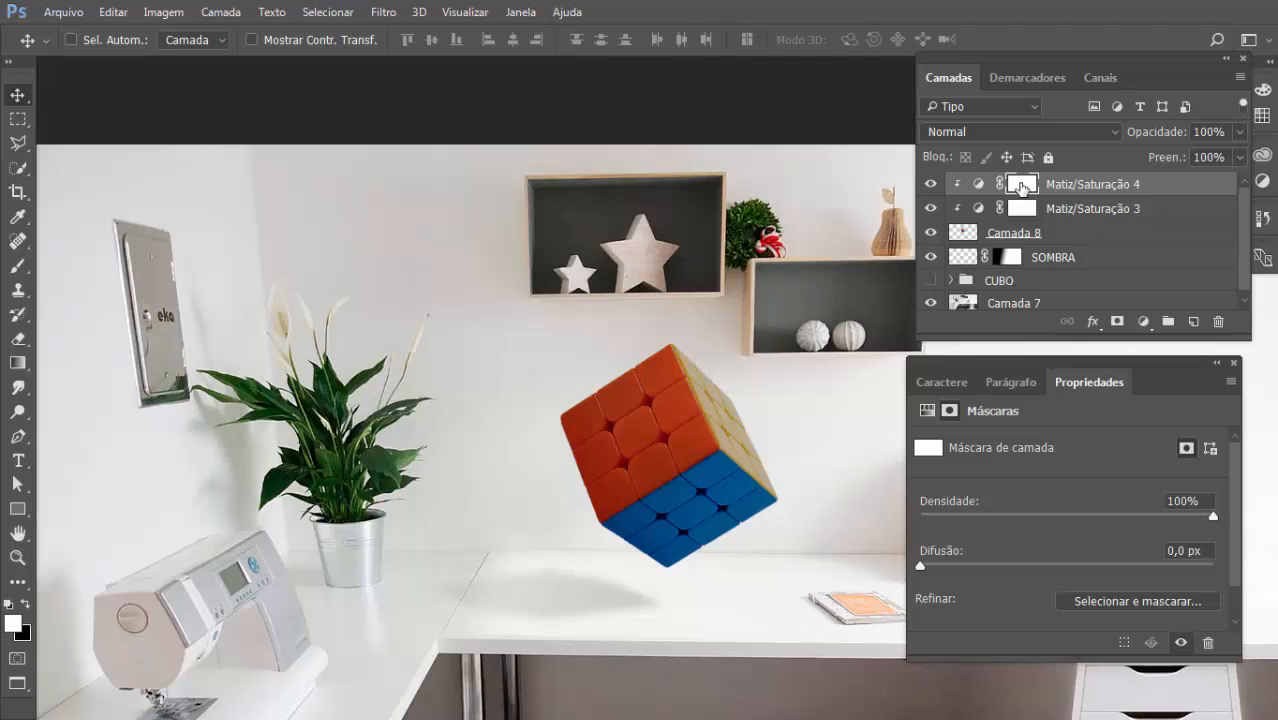
key("b")
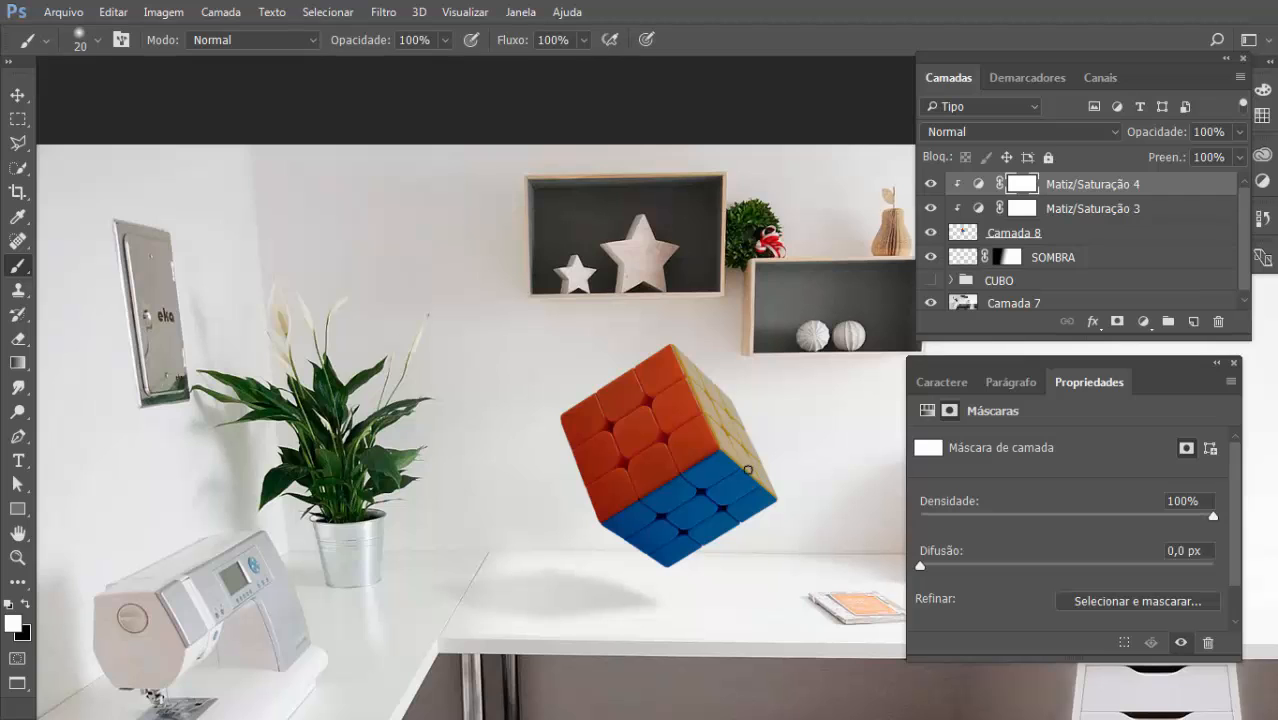
key("bracketright")
key("bracketright")
key("bracketright")
key("bracketright")
key("bracketright")
key("bracketright")
key("bracketright")
key("bracketright")
key("bracketright")
key("bracketright")
key("bracketright")
key("bracketright")
key("bracketright")
key("bracketright")
key("bracketright")
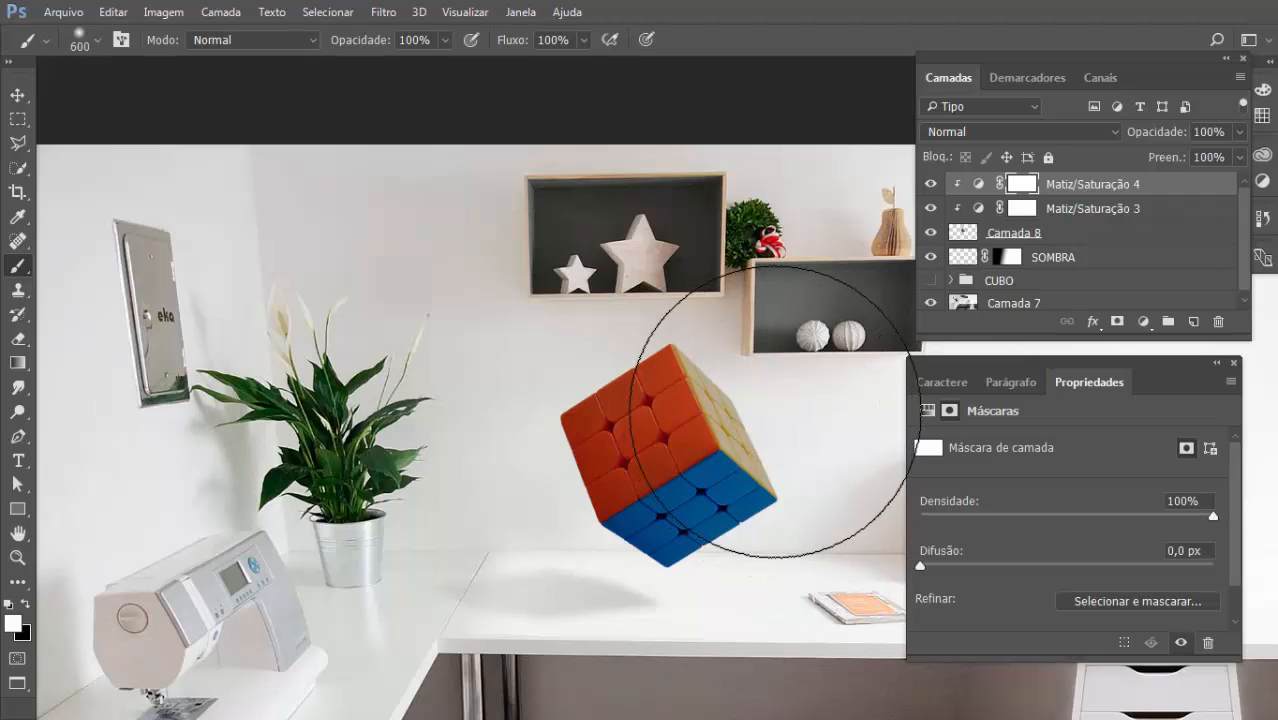
left_click(25, 604)
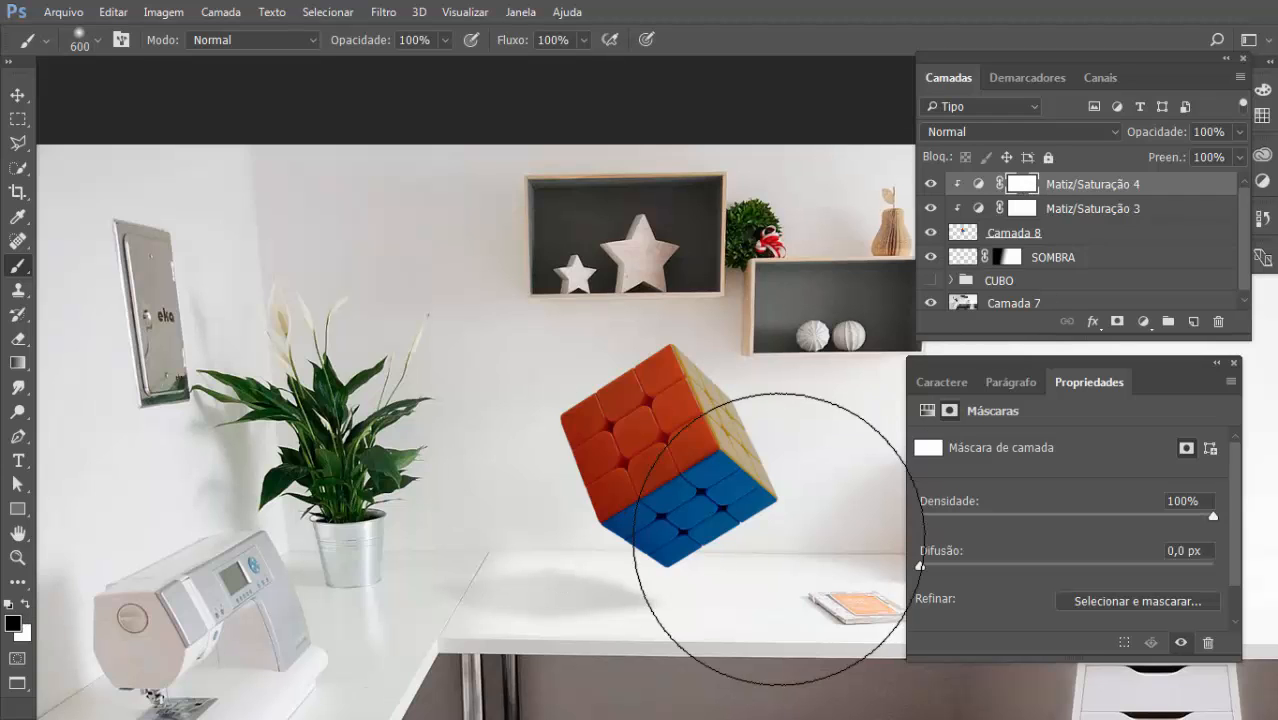
left_click(821, 425)
mouse_move(831, 381)
left_mouse_down()
mouse_move(813, 365)
mouse_move(813, 471)
mouse_move(770, 585)
mouse_move(746, 595)
left_mouse_up()
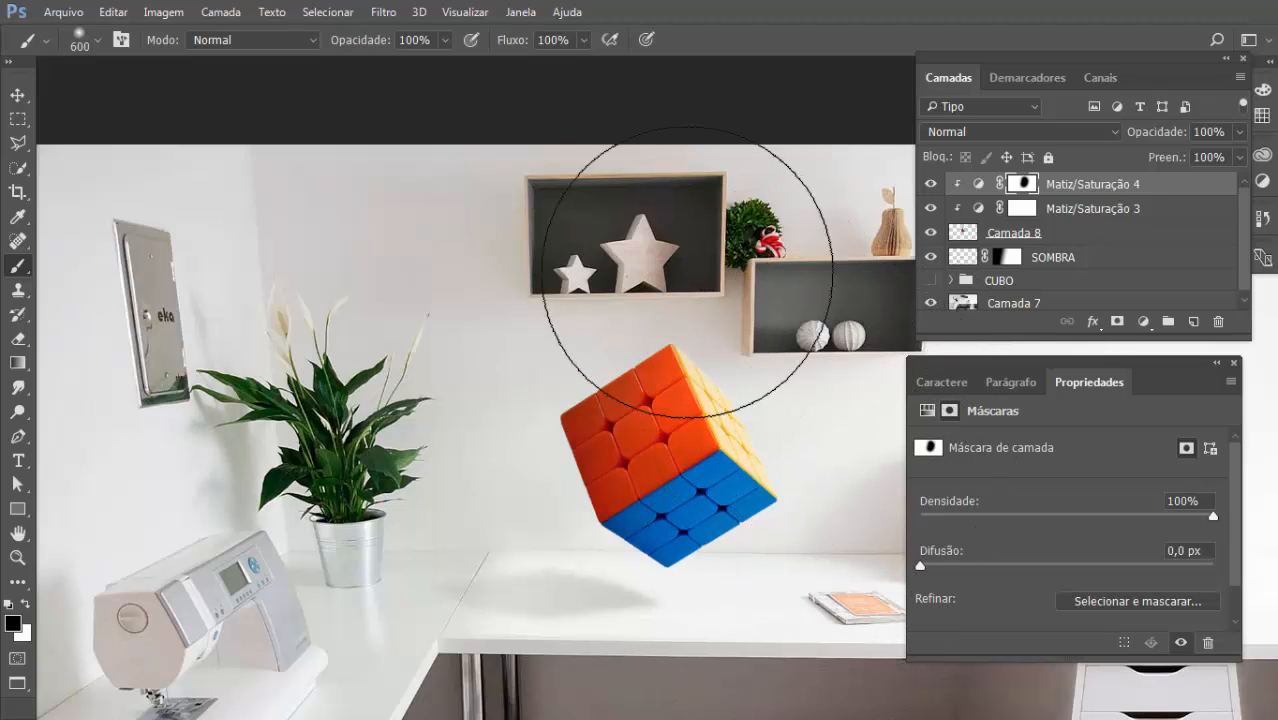
- Set Matiz/Saturação 4 to Saturação -11, Luminosidade -26 and 70% layer opacity after comparing the cube with and without it
left_click(931, 184)
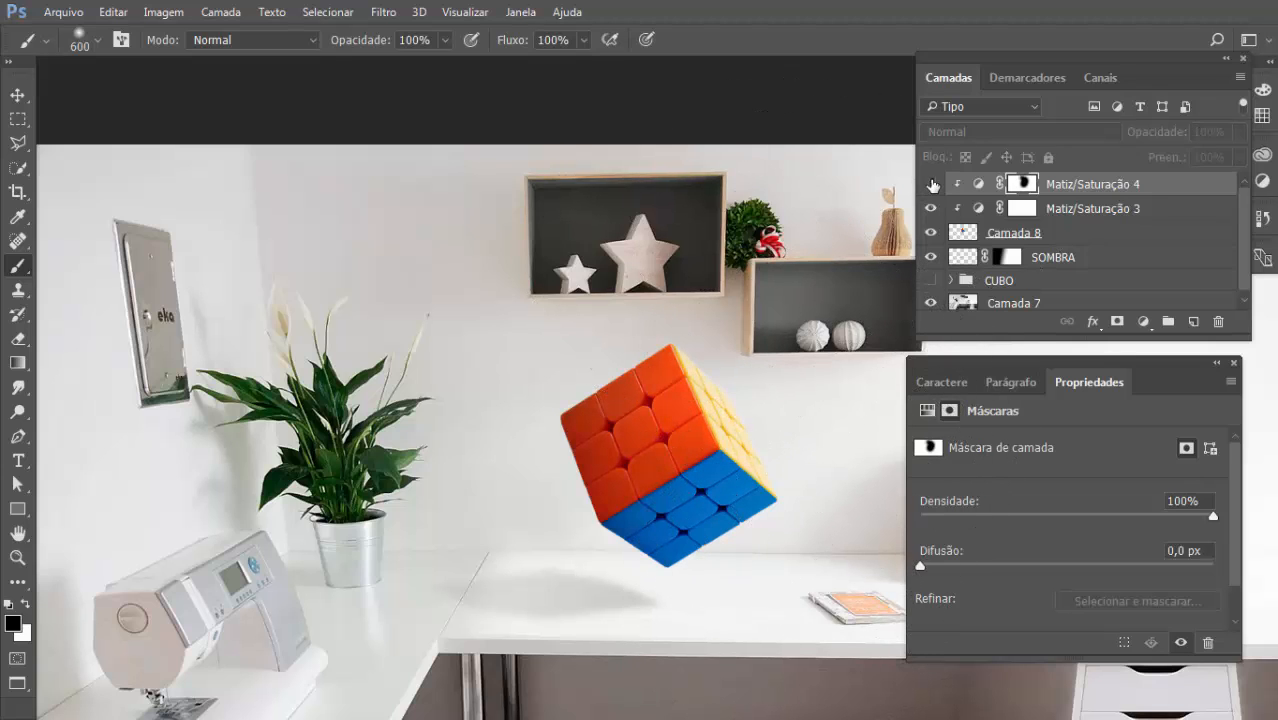
left_click(931, 184)
left_click(931, 184)
left_click(931, 184)
left_click(978, 184)
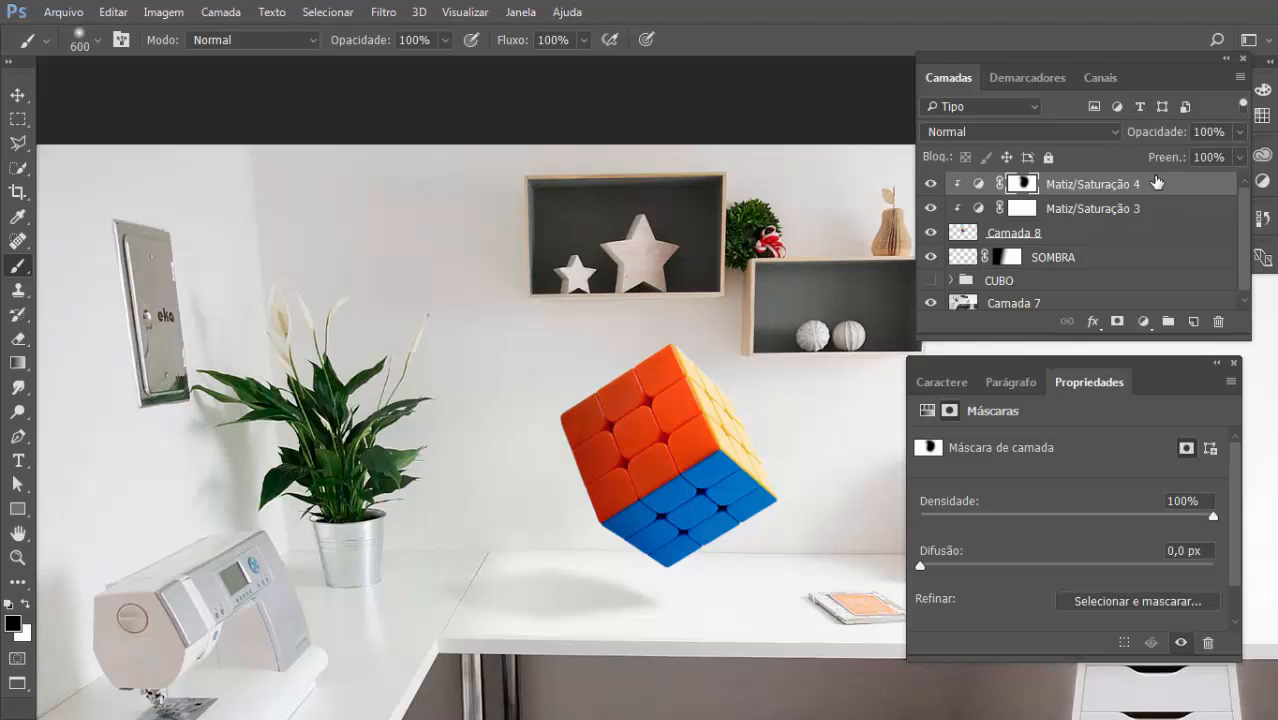
key("v")
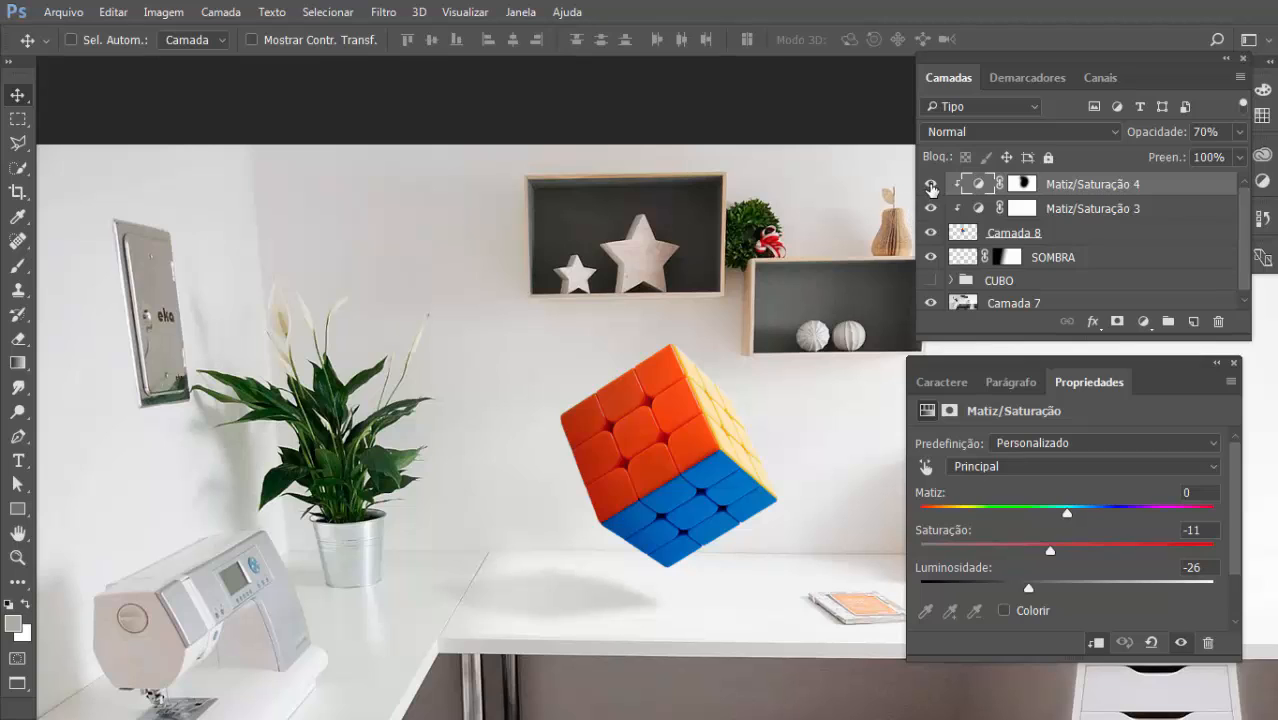
- Toggle the visibility of Matiz/Saturação 4 repeatedly to compare the cube's shading with and without it
left_click(931, 184)
left_click(931, 184)
left_click(931, 184)
left_click(931, 184)
left_click(931, 184)
left_click(931, 184)
left_click(931, 184)
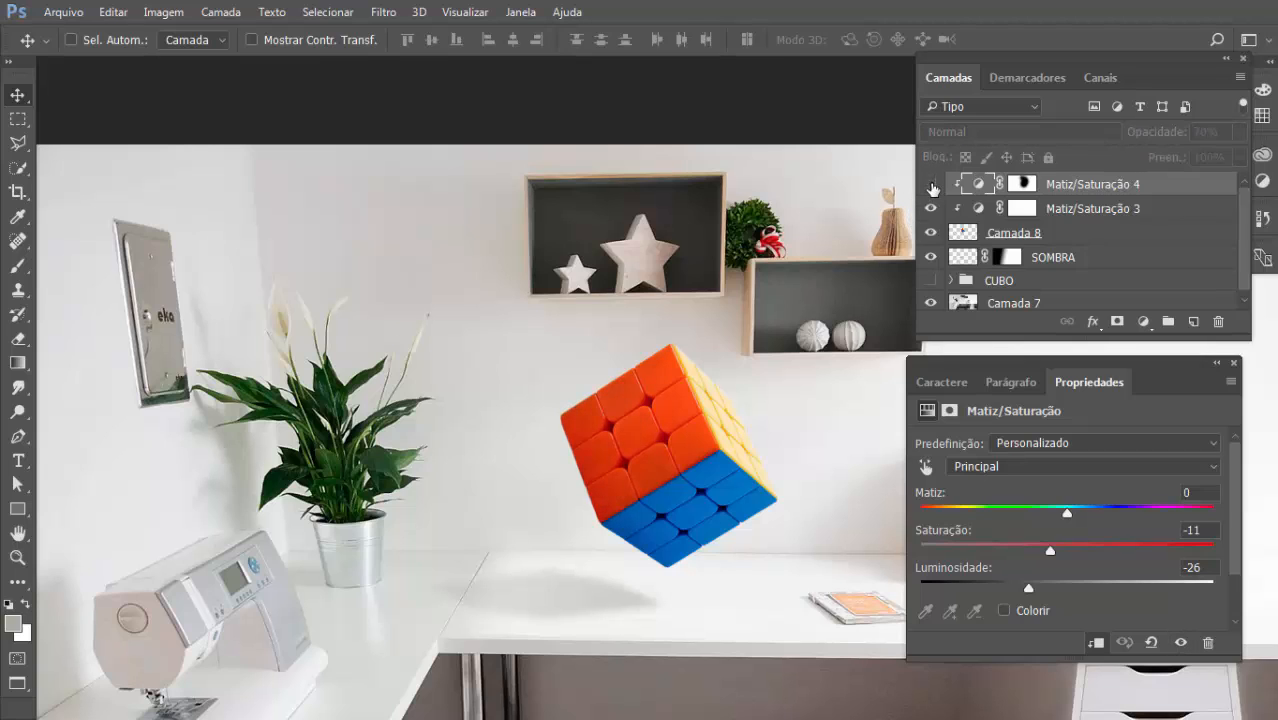
left_click(931, 184)
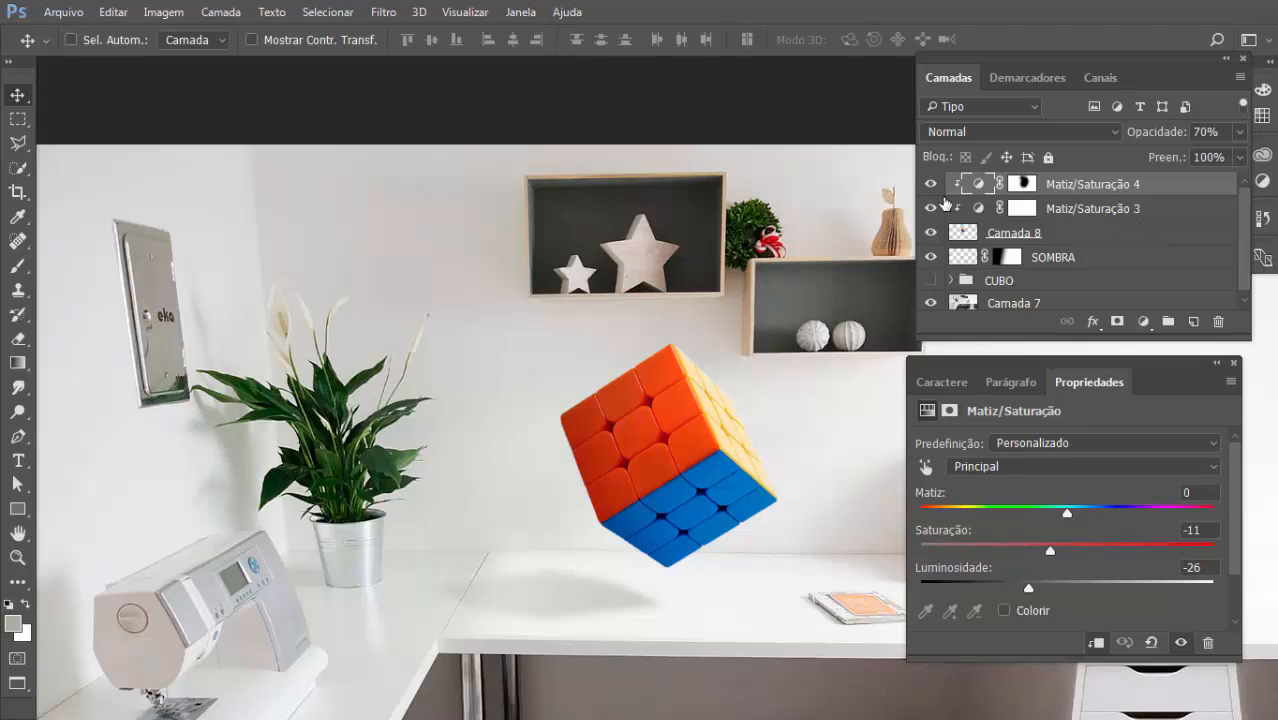
- Hide both adjustments to judge the original cube and set the Saturação of Matiz/Saturação 3 to -24, leaving that layer visible
left_click(931, 208)
left_click(931, 186)
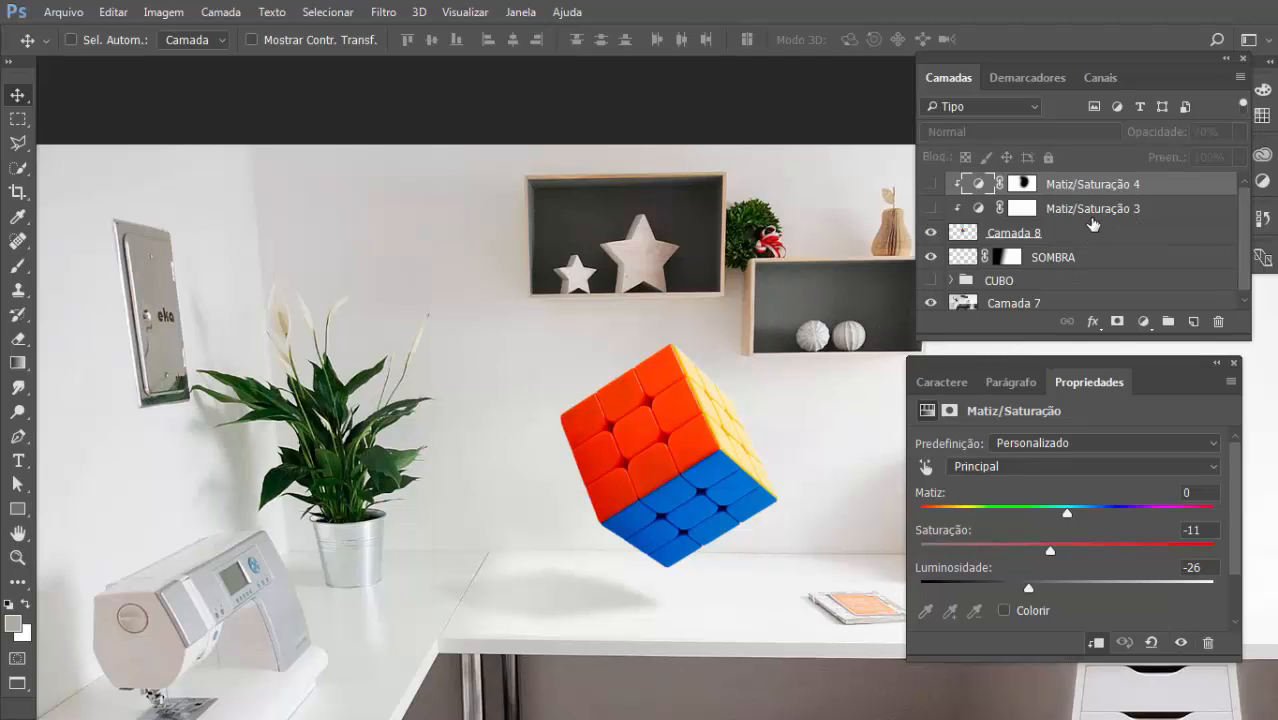
left_click(1097, 214)
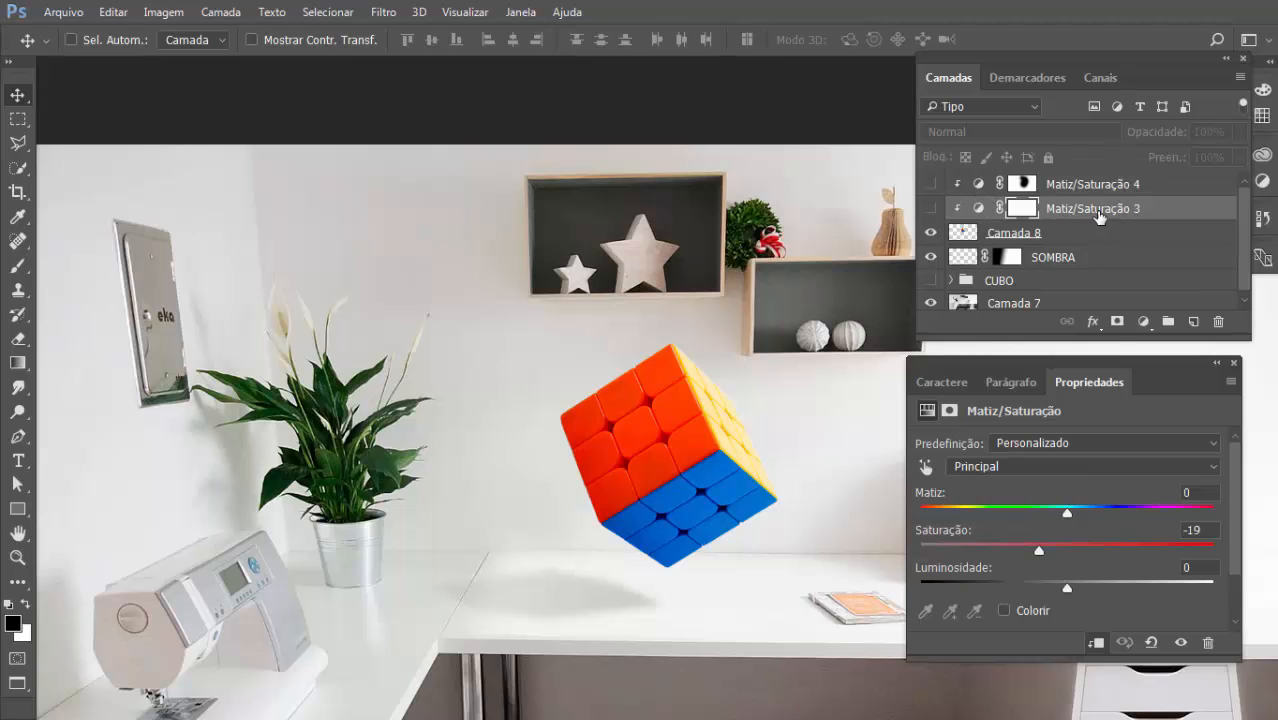
left_click(930, 210)
left_click(930, 210)
left_click(930, 210)
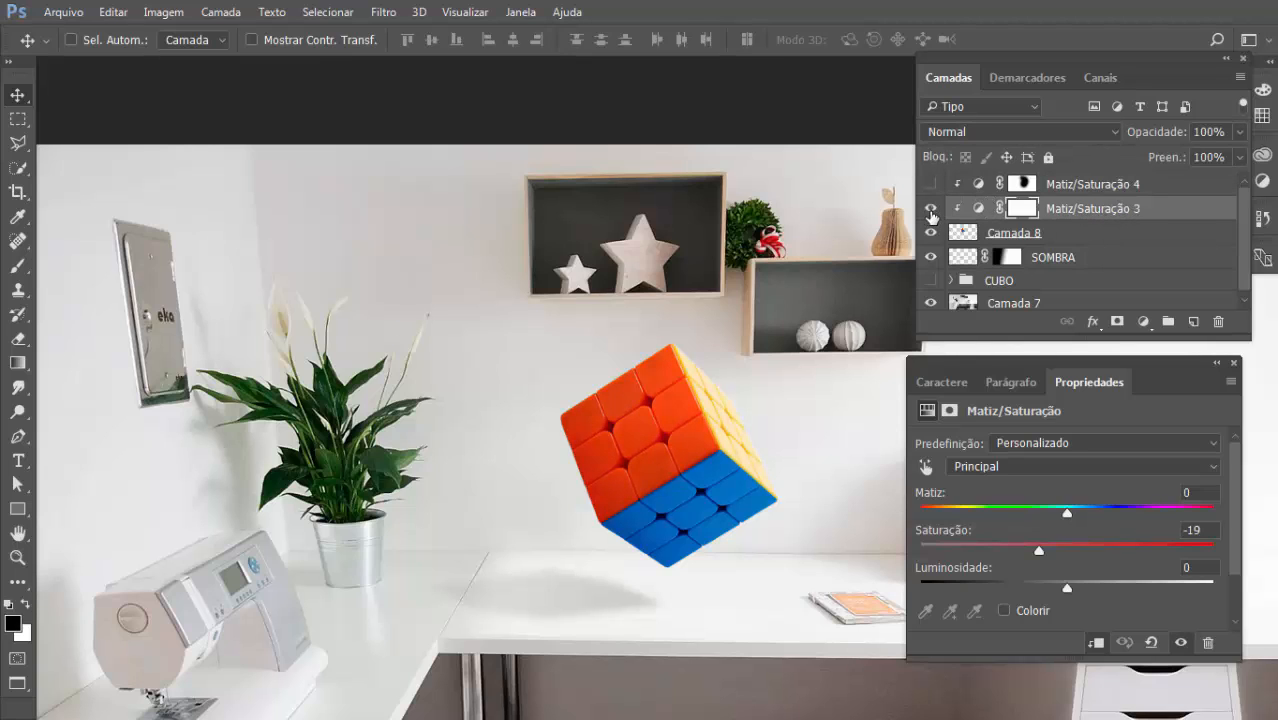
left_click(931, 214)
left_click(931, 214)
left_click_drag(1038, 557, 1030, 554)
left_click(930, 212)
left_click(930, 208)
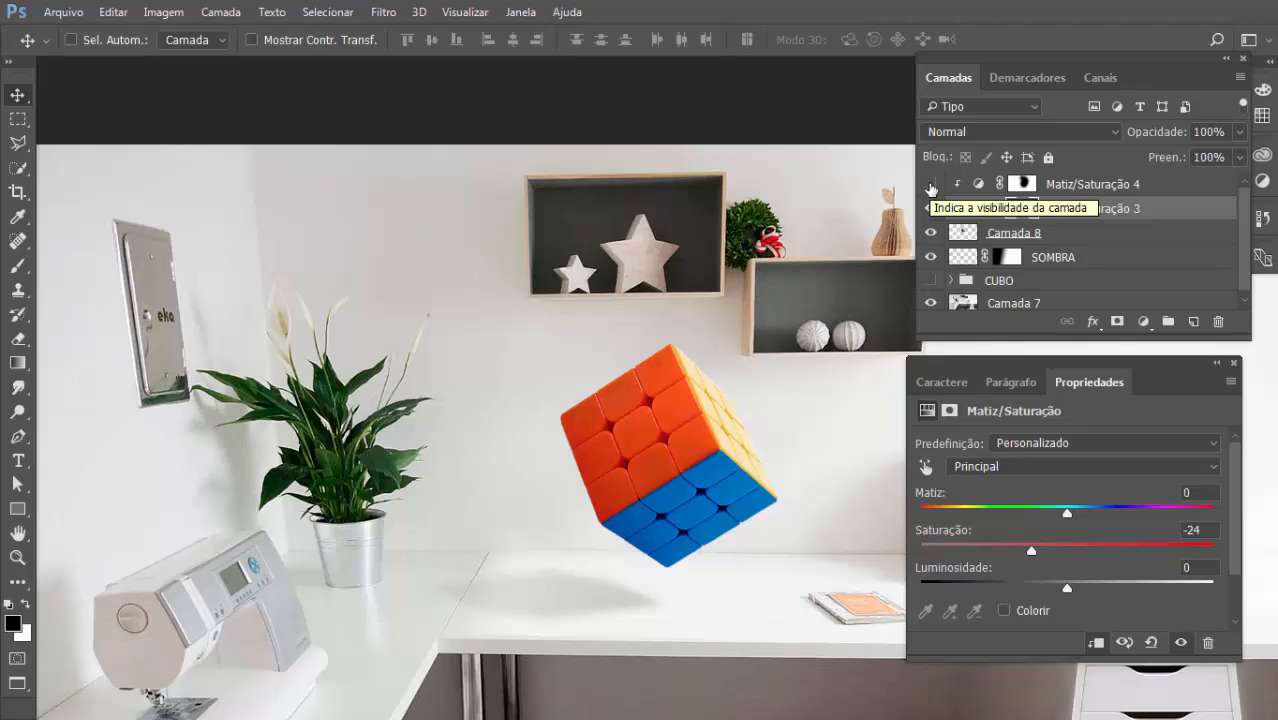
- Show Matiz/Saturação 4 again and compare the cube with and without its shading
left_click(930, 186)
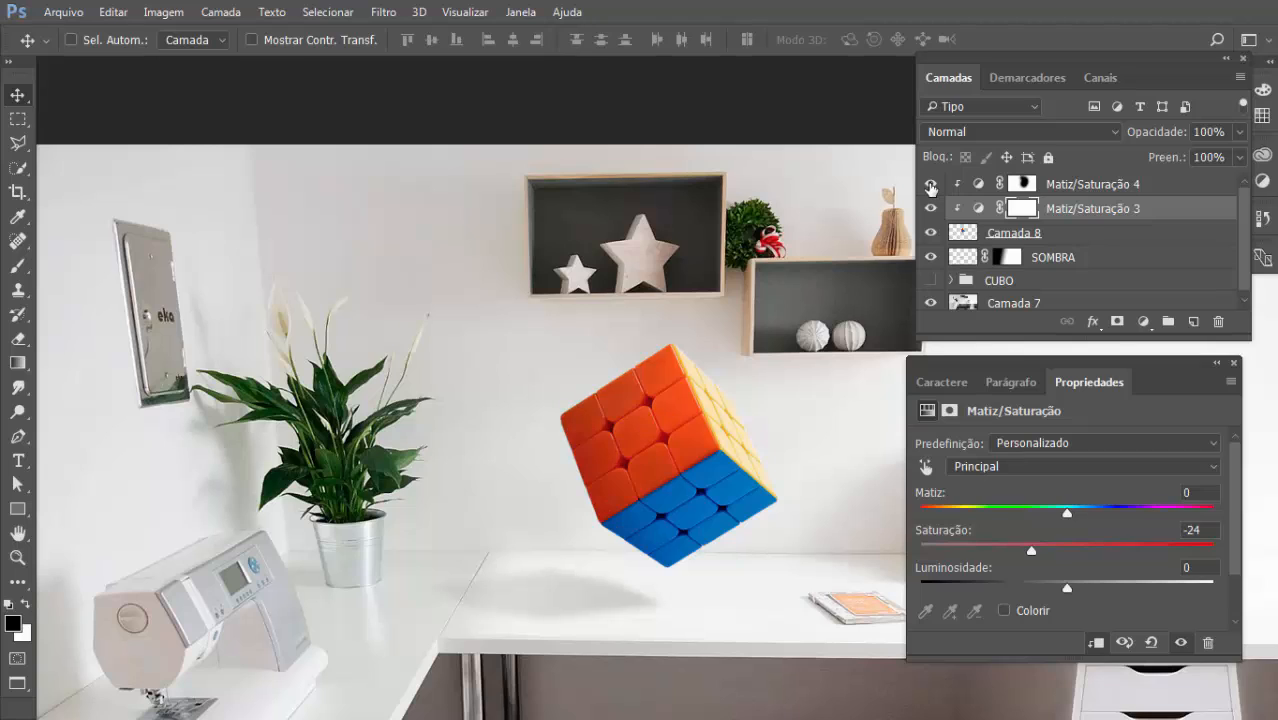
left_click(930, 186)
left_click(930, 186)
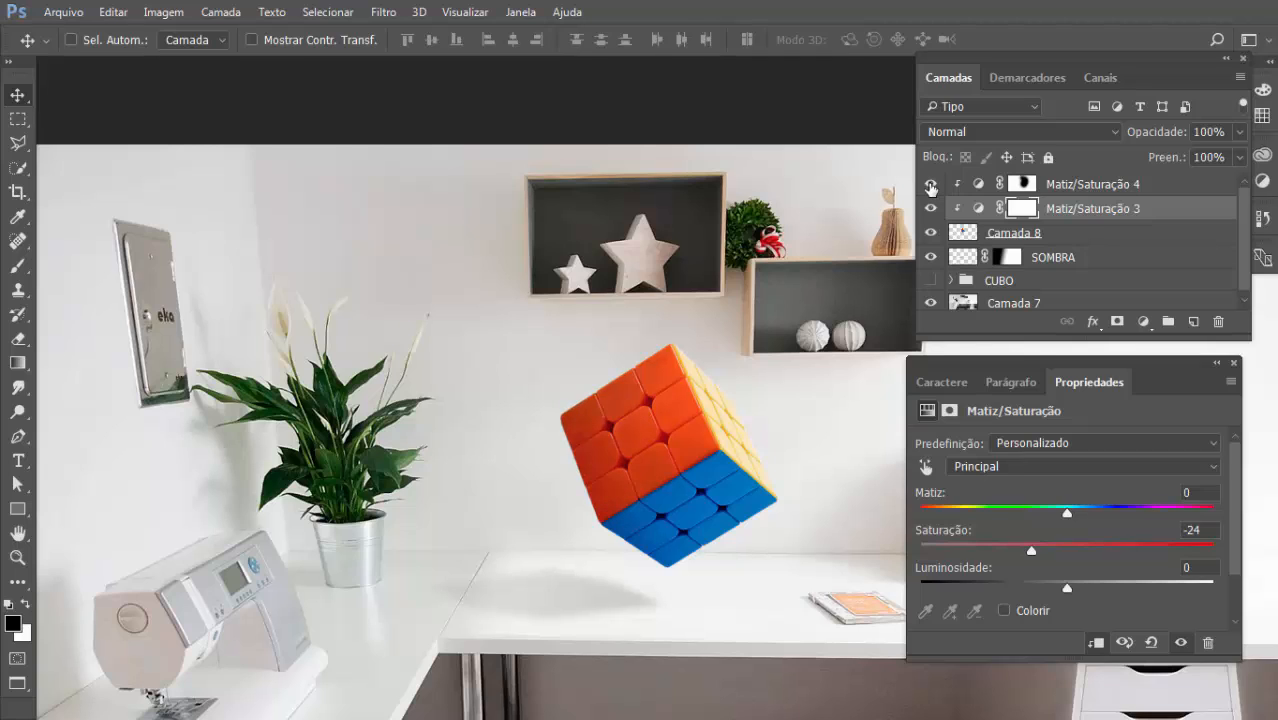
- Group the layers from Matiz/Saturação 4 down to SOMBRA and name the group NOVO CUBO
left_click(1152, 187)
left_click(1108, 260, "shift")
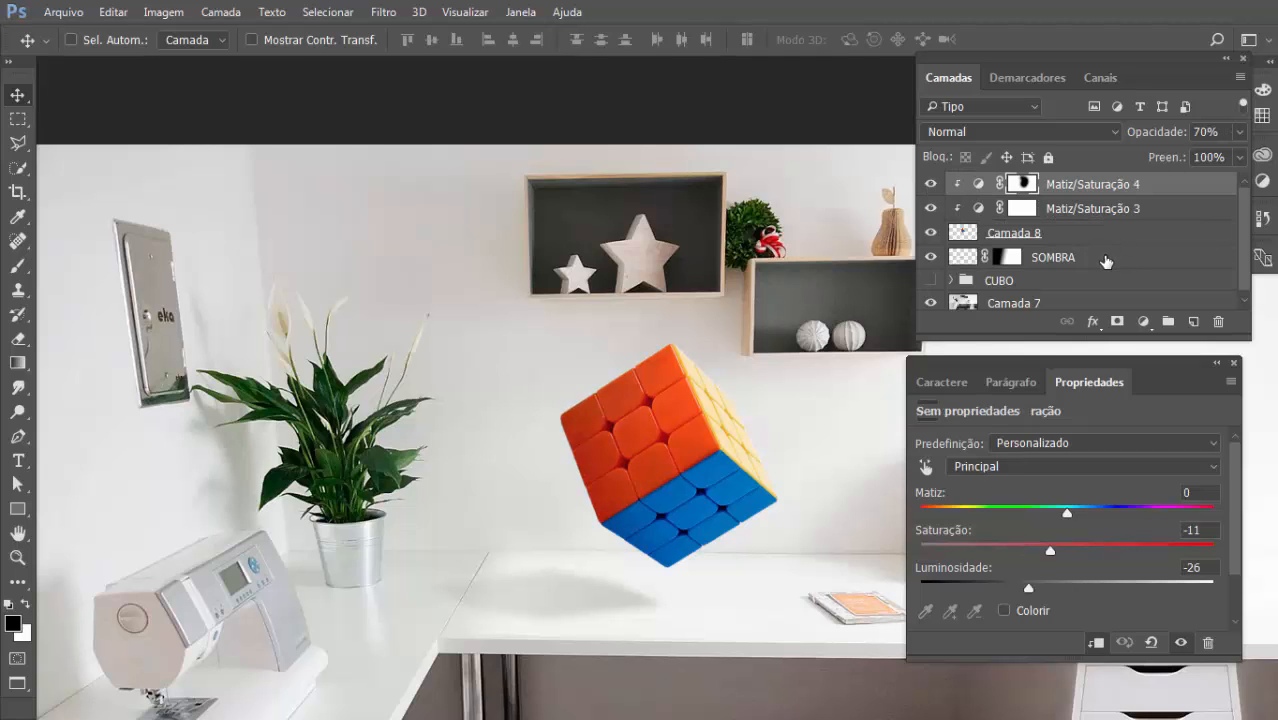
key("ctrl+g")
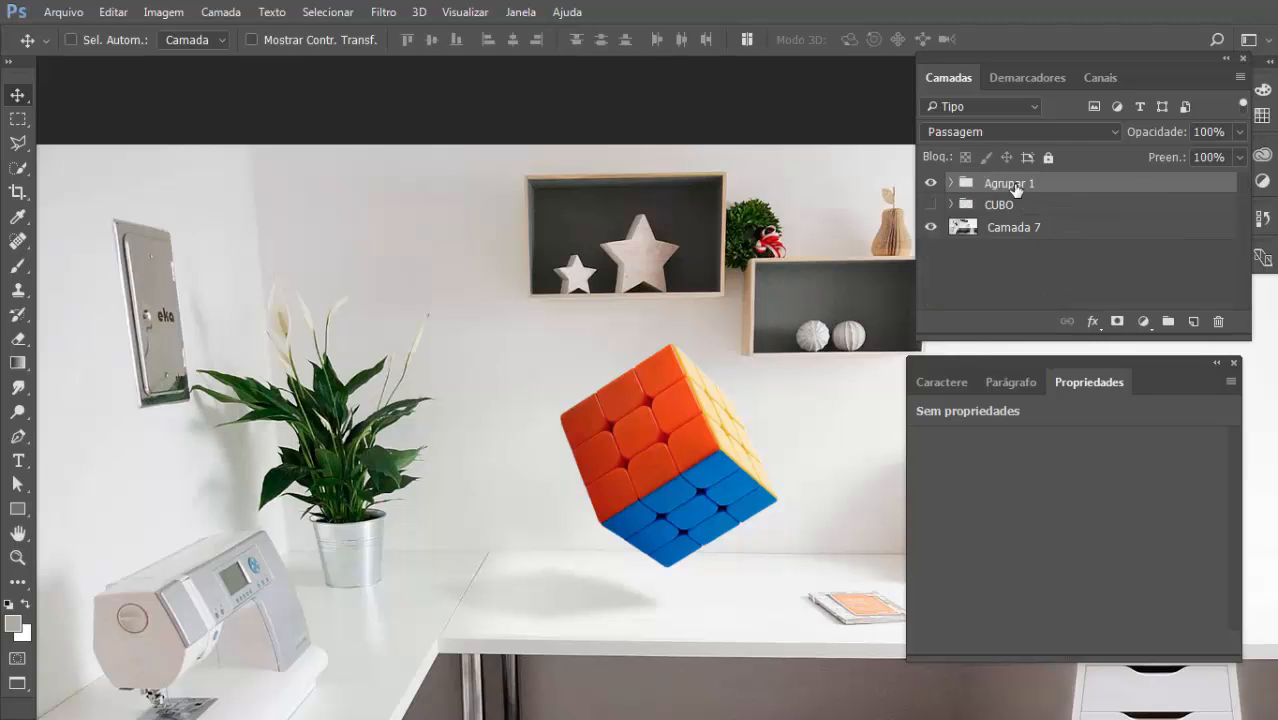
double_click(1012, 184)
type("NOVO CUBO")
key("Return")
- Try moving the cube with its shadow toward the sewing machine in full-screen view and undo the move
key("ctrl+minus")
key("f")
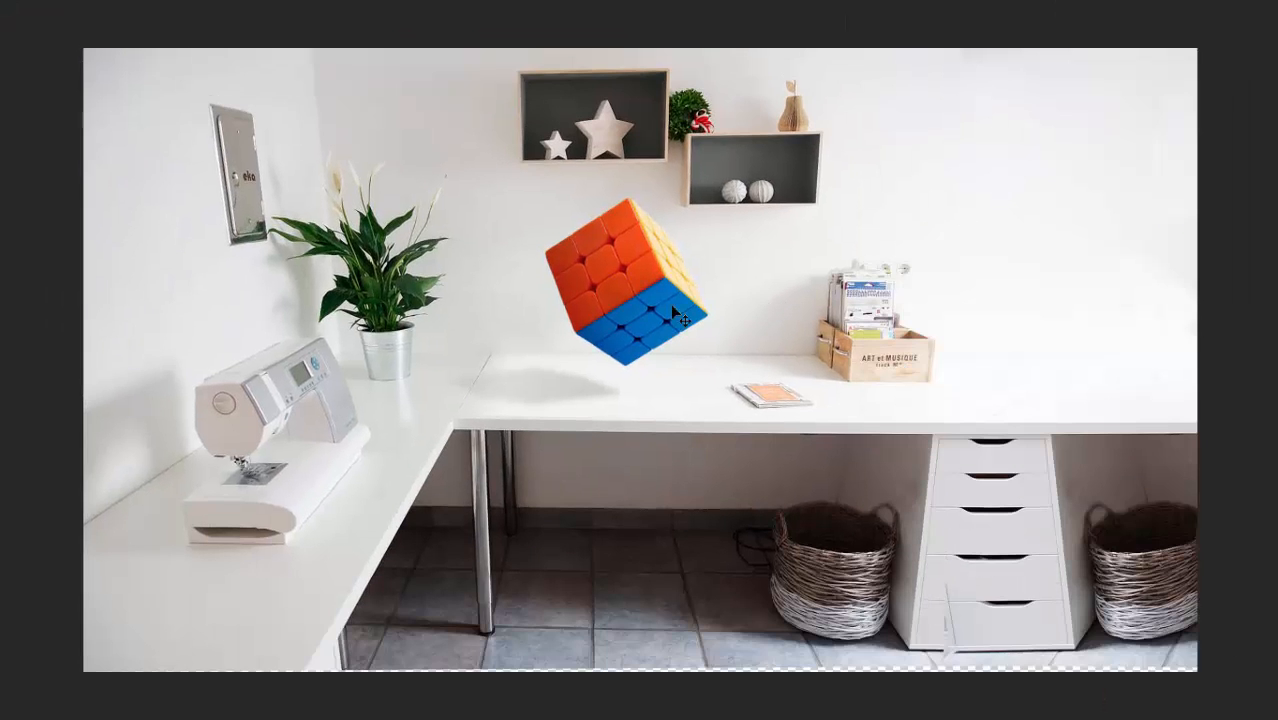
left_click_drag(676, 313, 418, 548)
key("ctrl+z")
key("f")
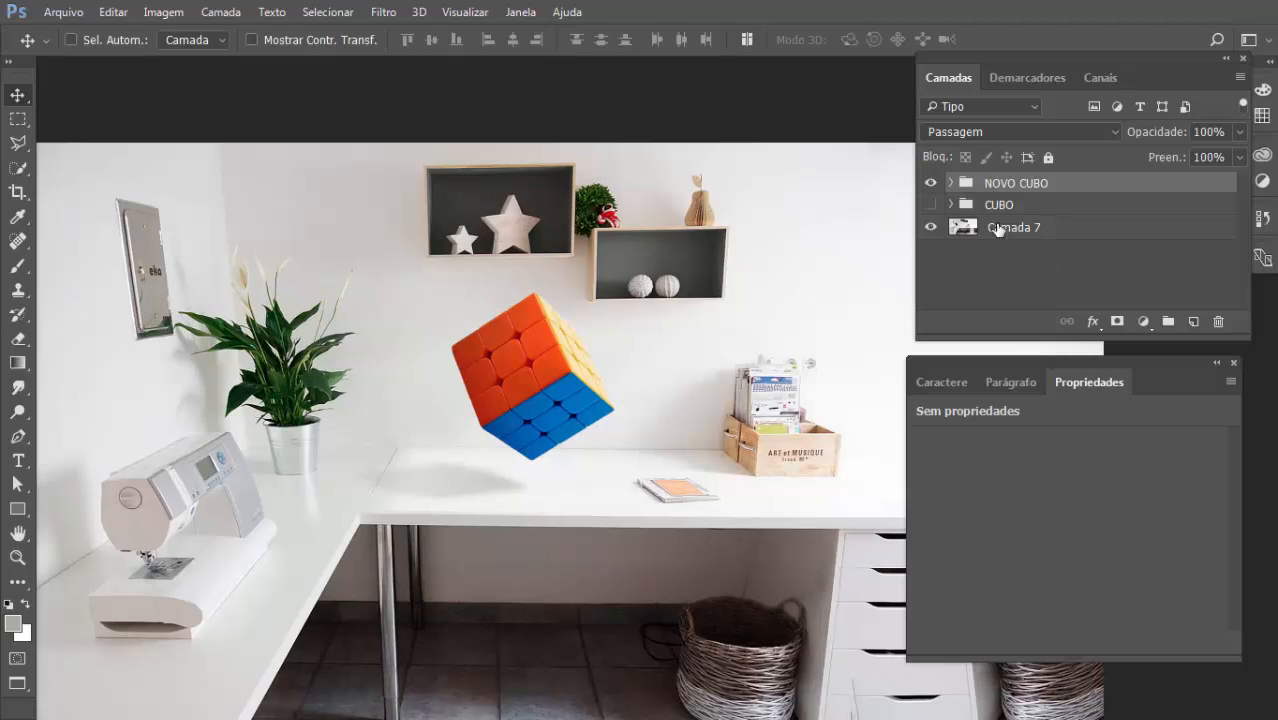
- Expand the NOVO CUBO group and compare the cube with and without its two Matiz/Saturação adjustments
left_click(951, 183)
left_click(1135, 206)
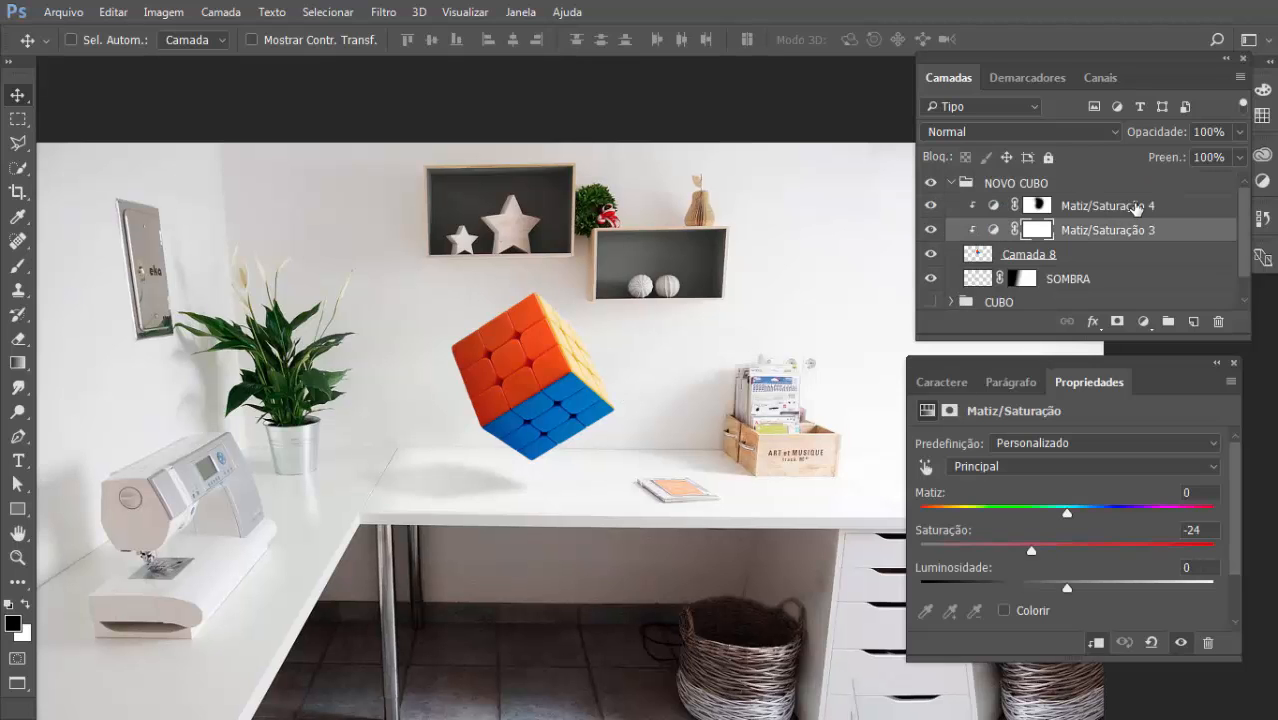
left_click(930, 206)
left_click(930, 207)
left_click_drag(928, 230, 931, 207)
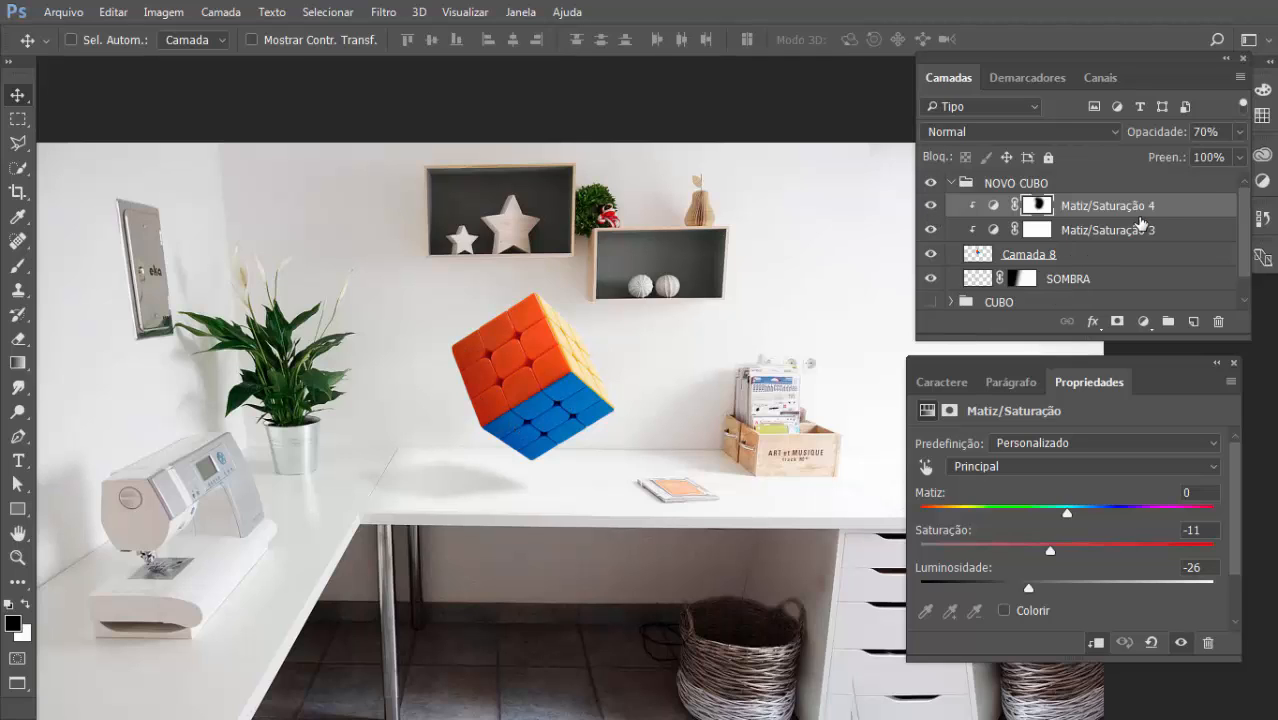
- Soften the cube's shading by raising the Luminosidade of Matiz/Saturação 4 slightly and reducing its layer opacity
left_click_drag(1031, 586, 1043, 586)
left_click(930, 206)
left_click(930, 206)
key("5")
key("4")
- Collapse and select the NOVO CUBO group and reposition the cube with its shadow above the desk in full-screen view
left_click(944, 186)
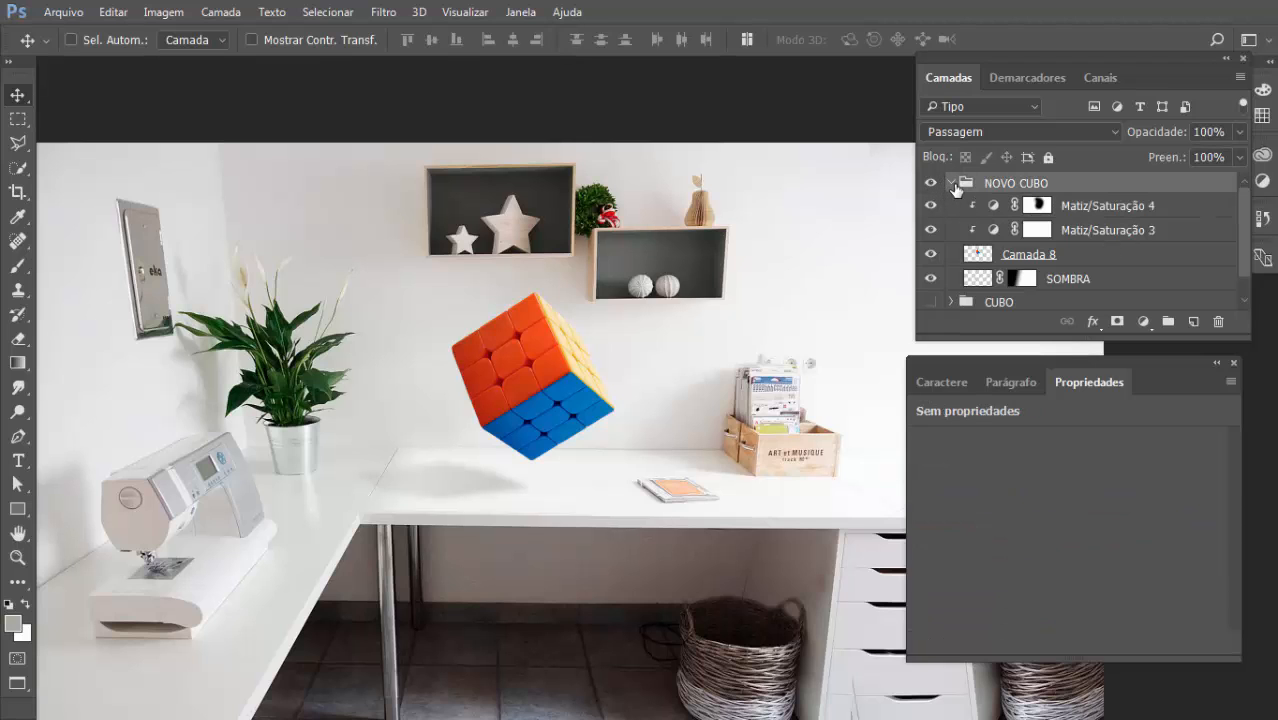
left_click(953, 184)
key("f")
left_click_drag(660, 386, 744, 380)
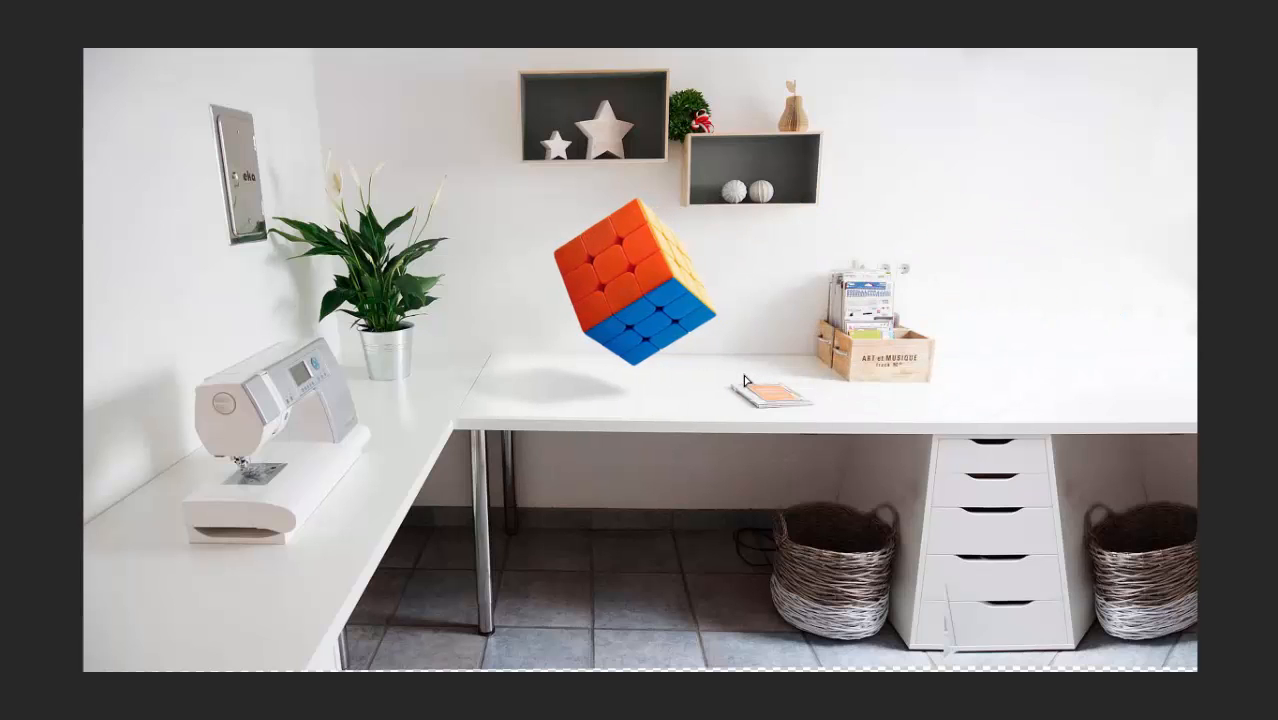